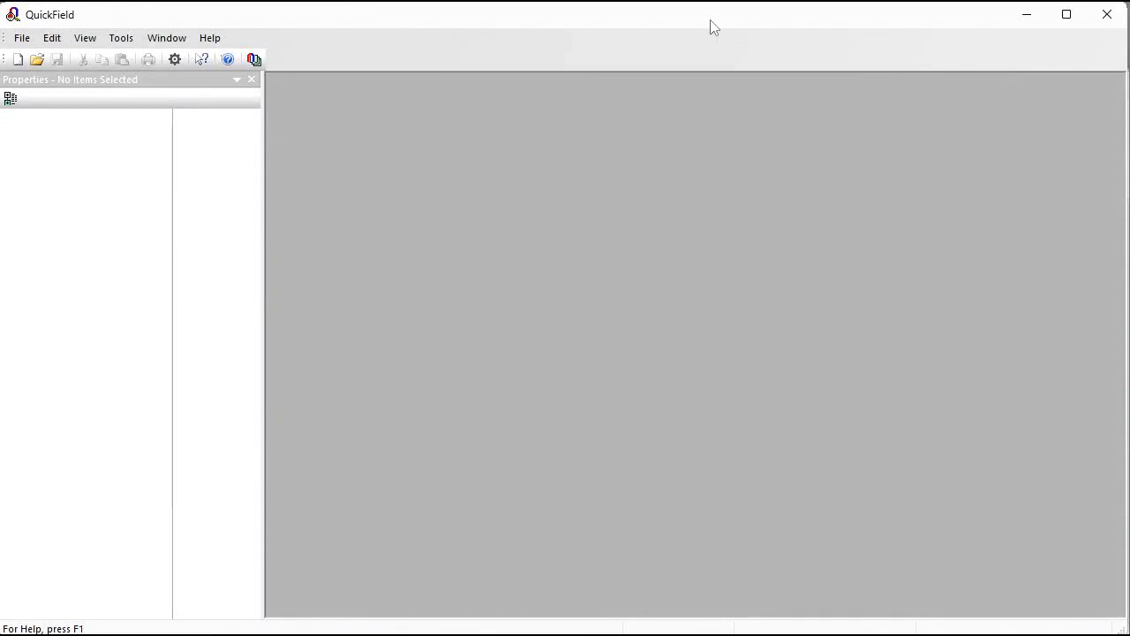
Create a new problem named cable as a Transient Electric analysis with the Axisymmetric model class.
click(19, 61)
text(cable)
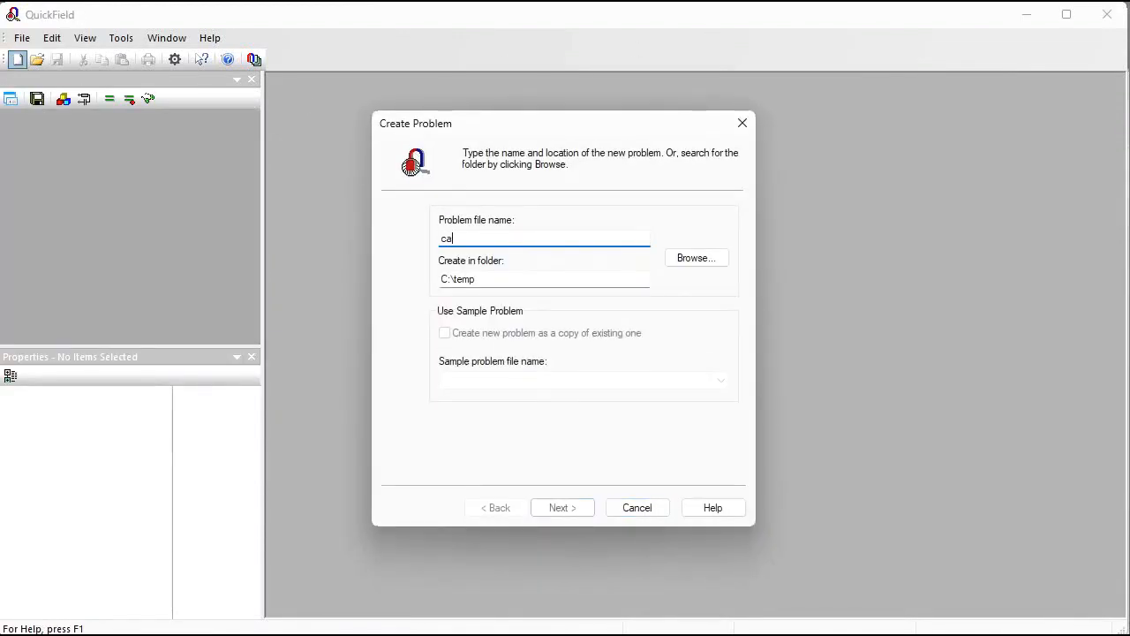
click(563, 508)
click(565, 225)
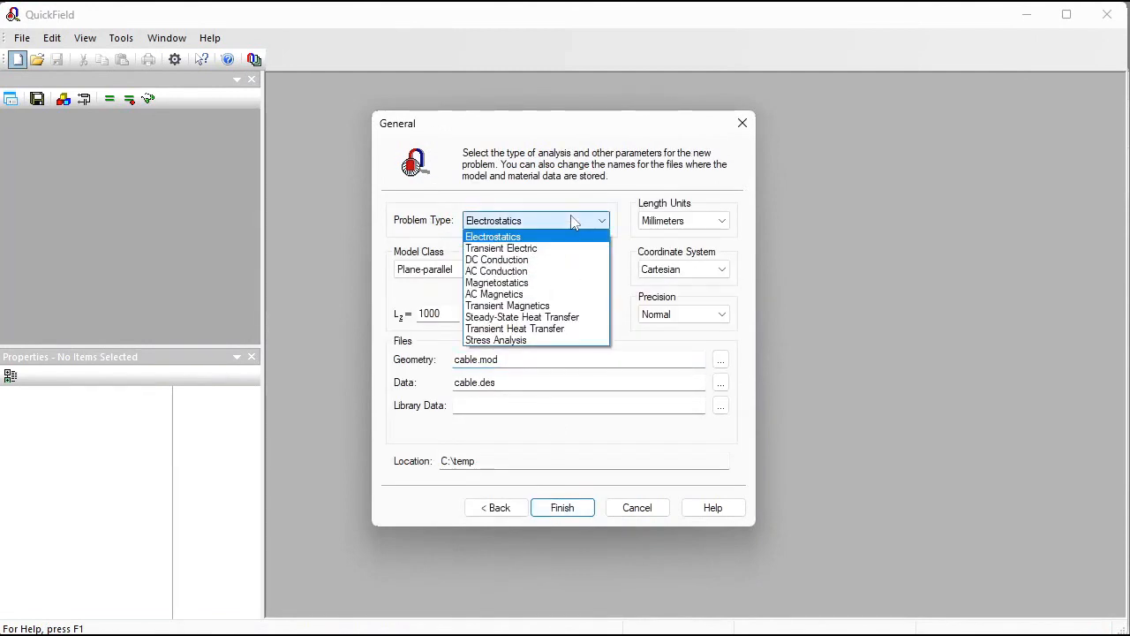
click(535, 248)
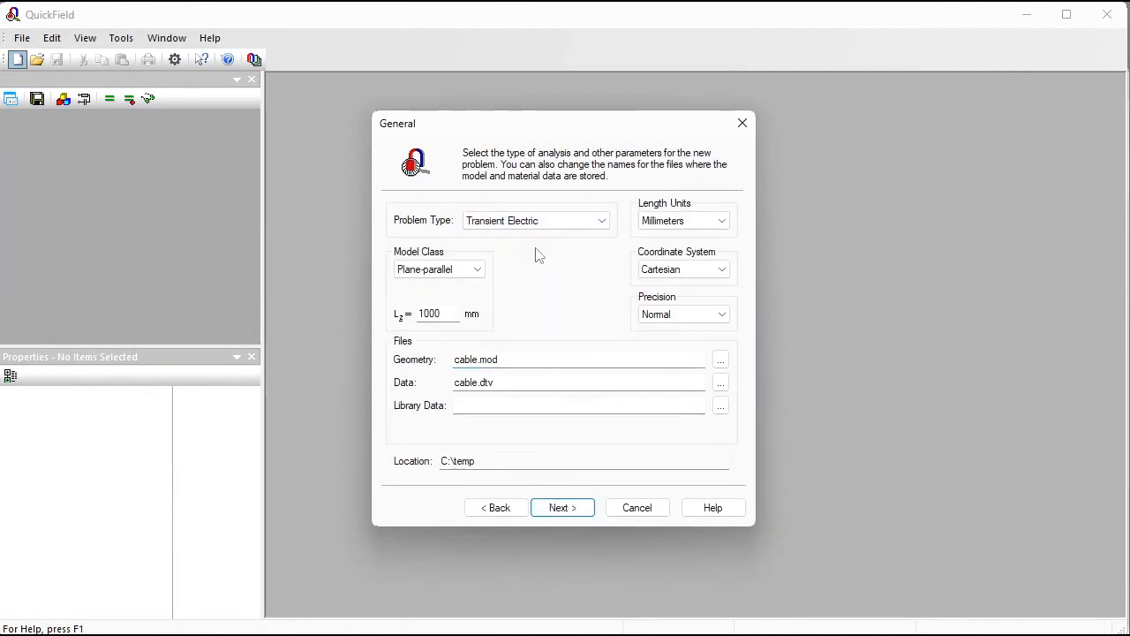
click(476, 274)
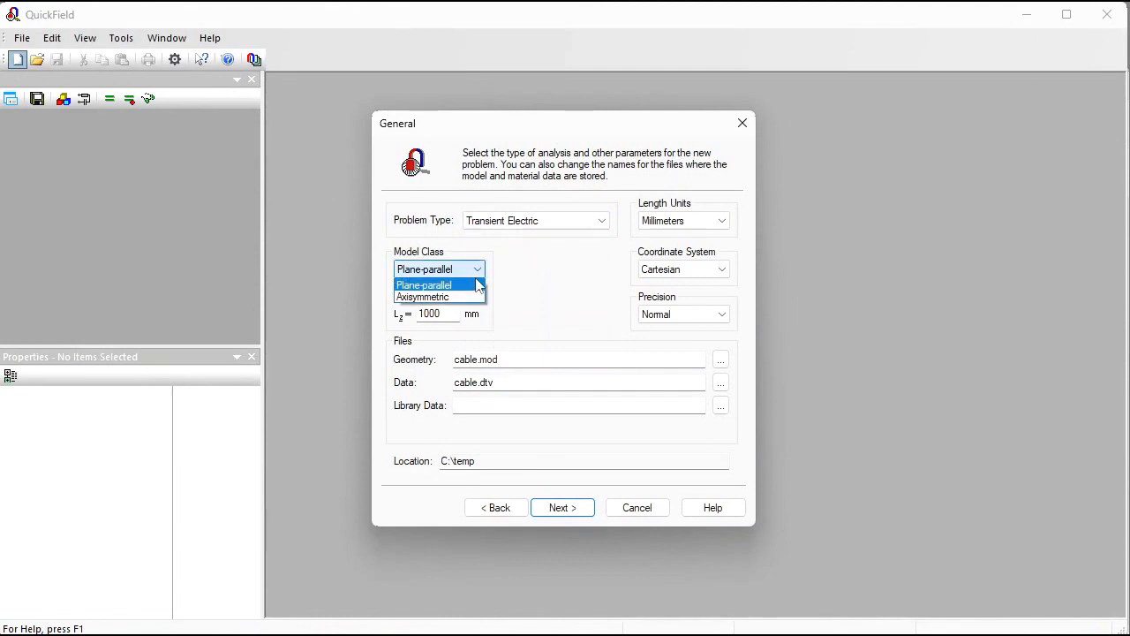
click(441, 297)
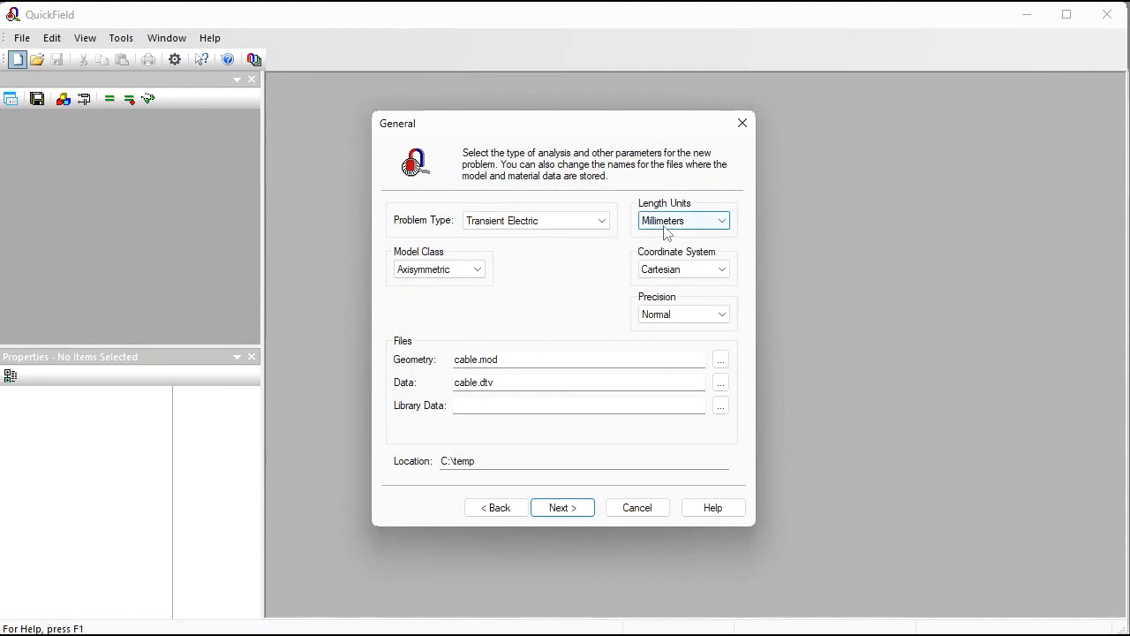
click(542, 511)
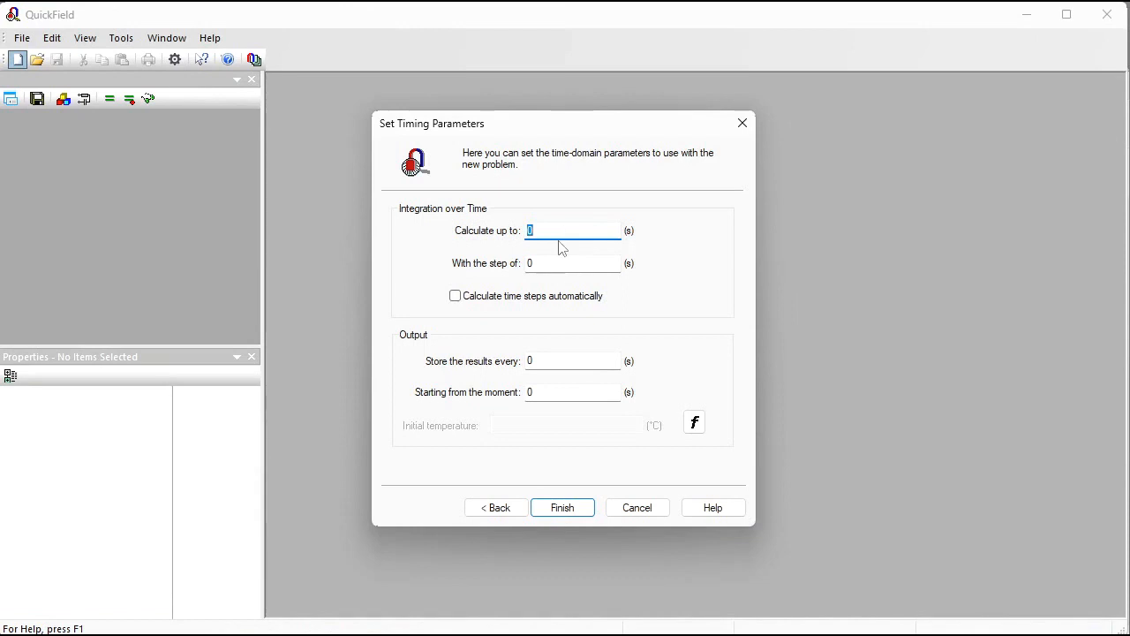
Set the time integration to calculate up to 1 s with a step of 0.2 s and finish creating the problem.
text(1)
click(546, 263)
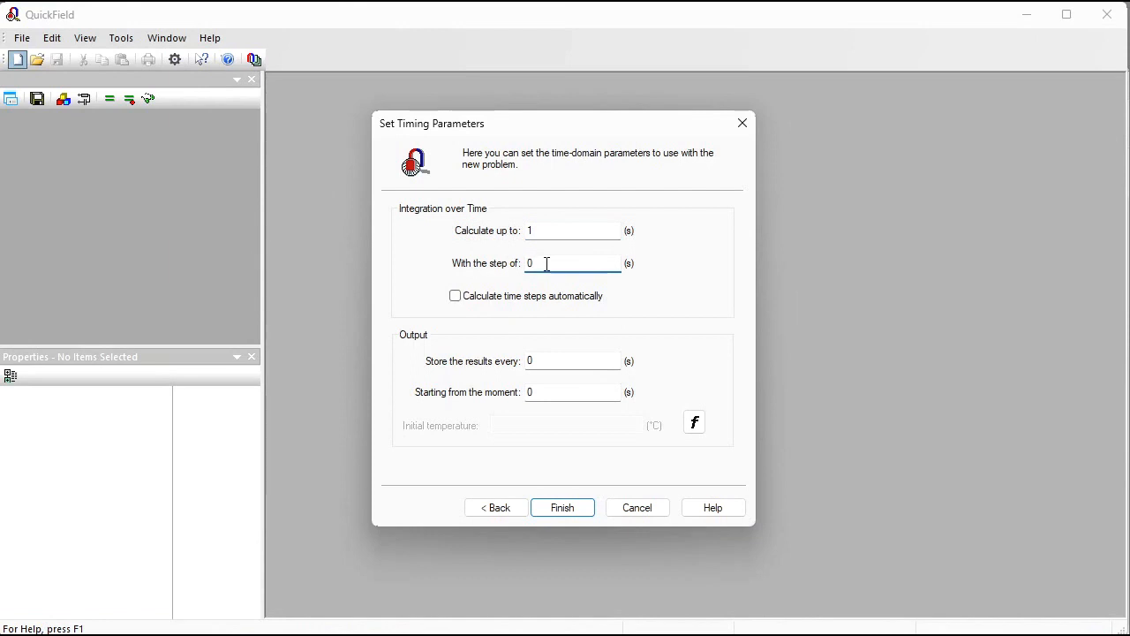
text(.2)
click(560, 518)
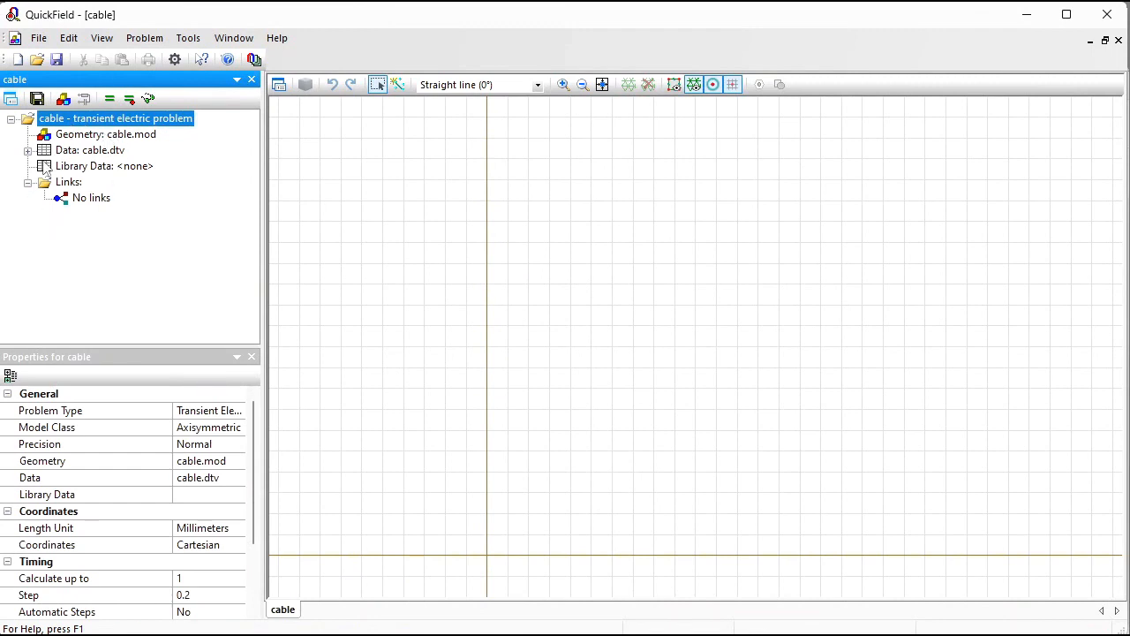
Insert a rectangle 100 mm wide and 20.4 mm high centred on the origin in the cable geometry.
click(73, 136)
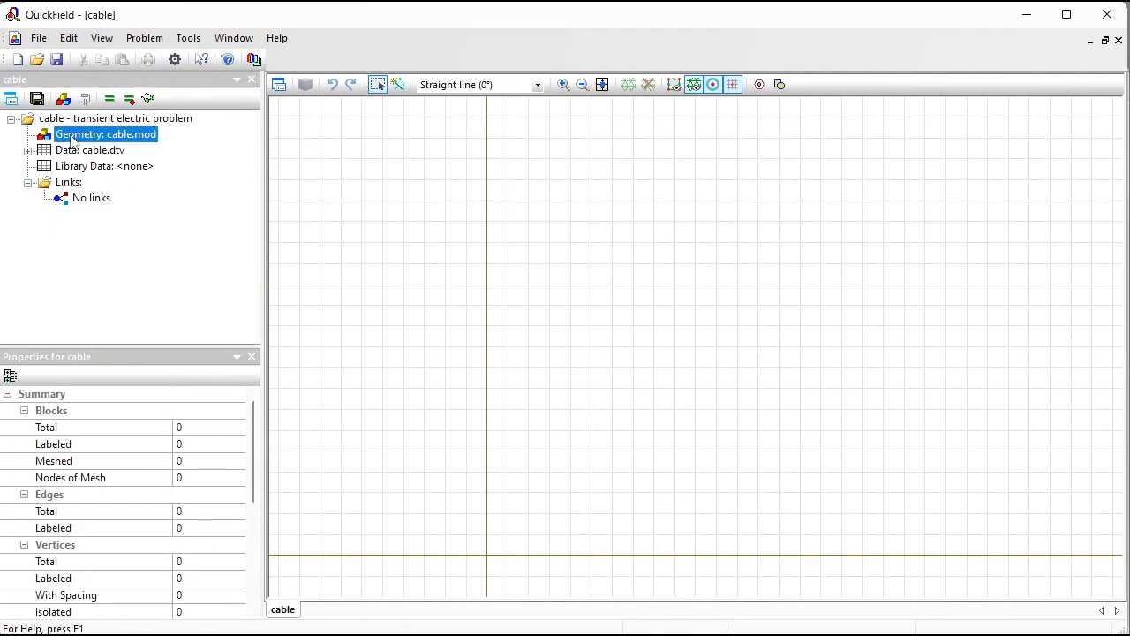
click(567, 290)
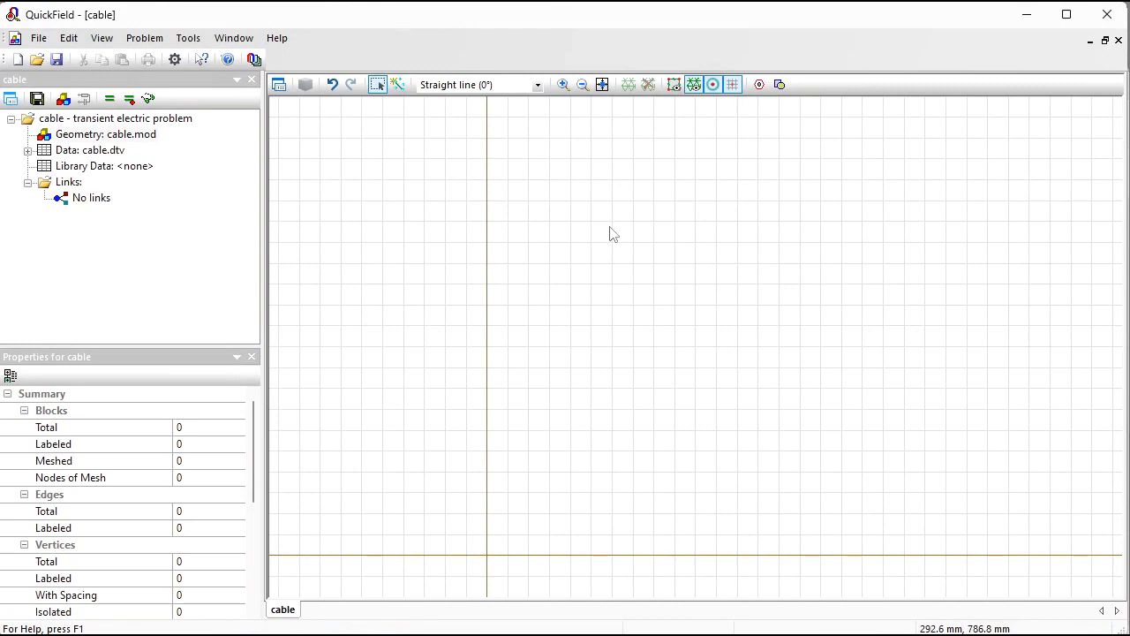
click(777, 89)
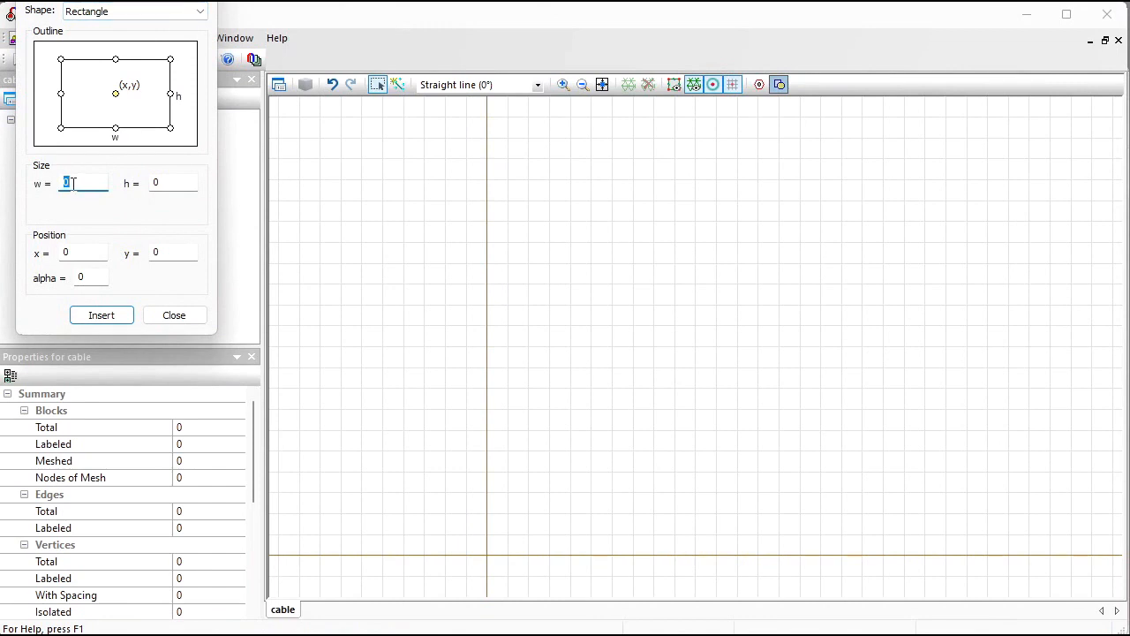
text(100)
click(179, 182)
text(20.4)
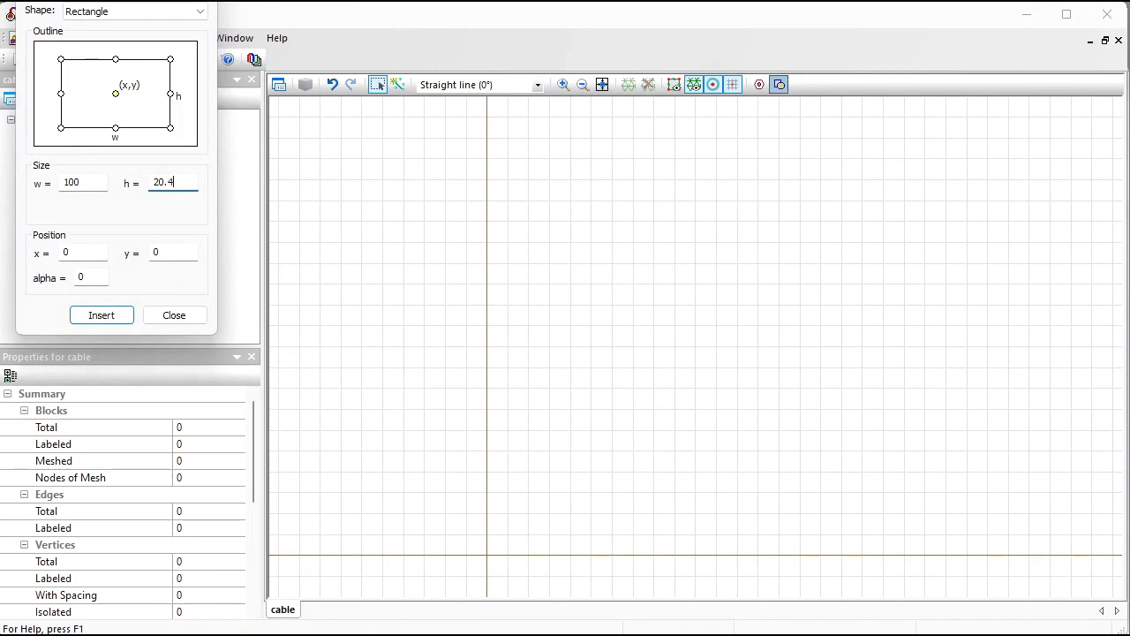
click(121, 323)
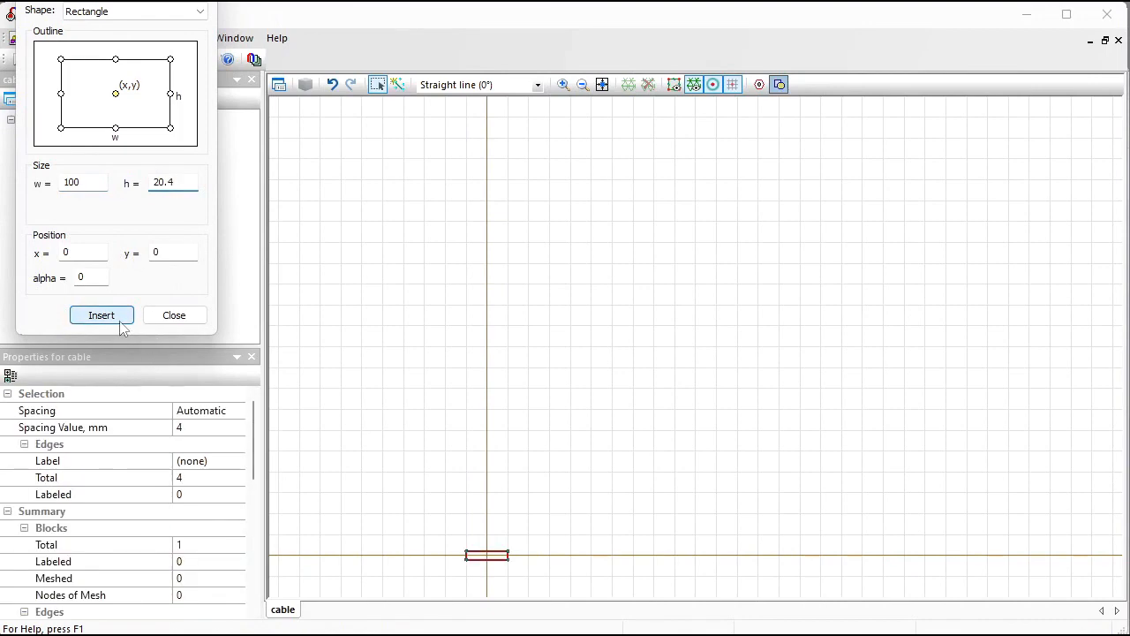
click(172, 315)
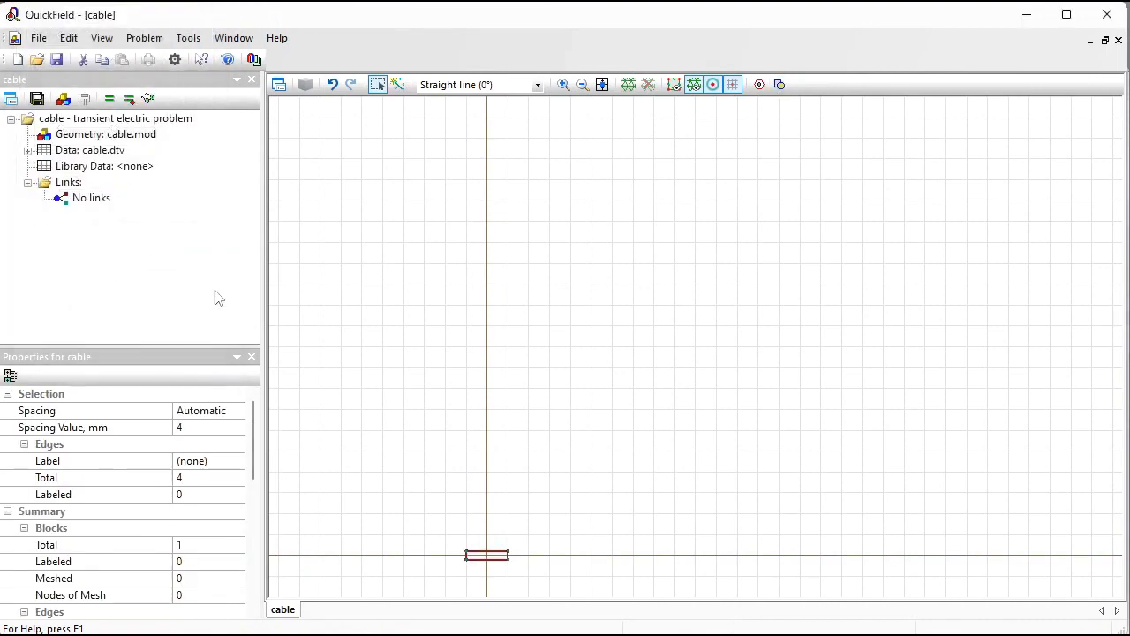
Insert a second rectangle 100 mm wide and 36.4 mm high centred on the origin.
click(602, 84)
click(582, 84)
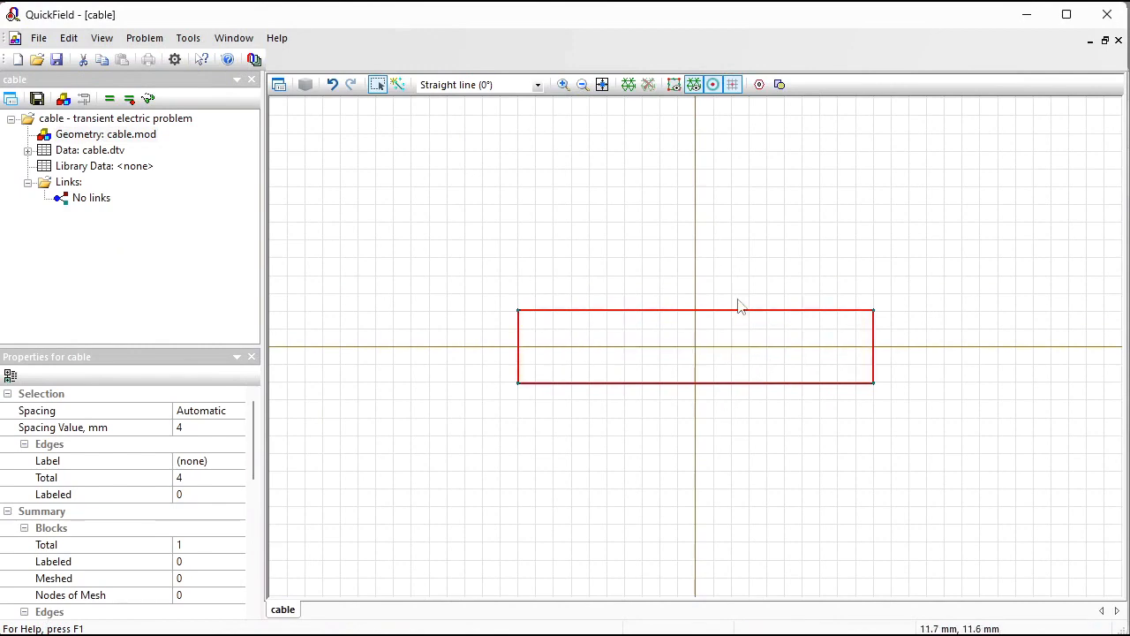
click(779, 84)
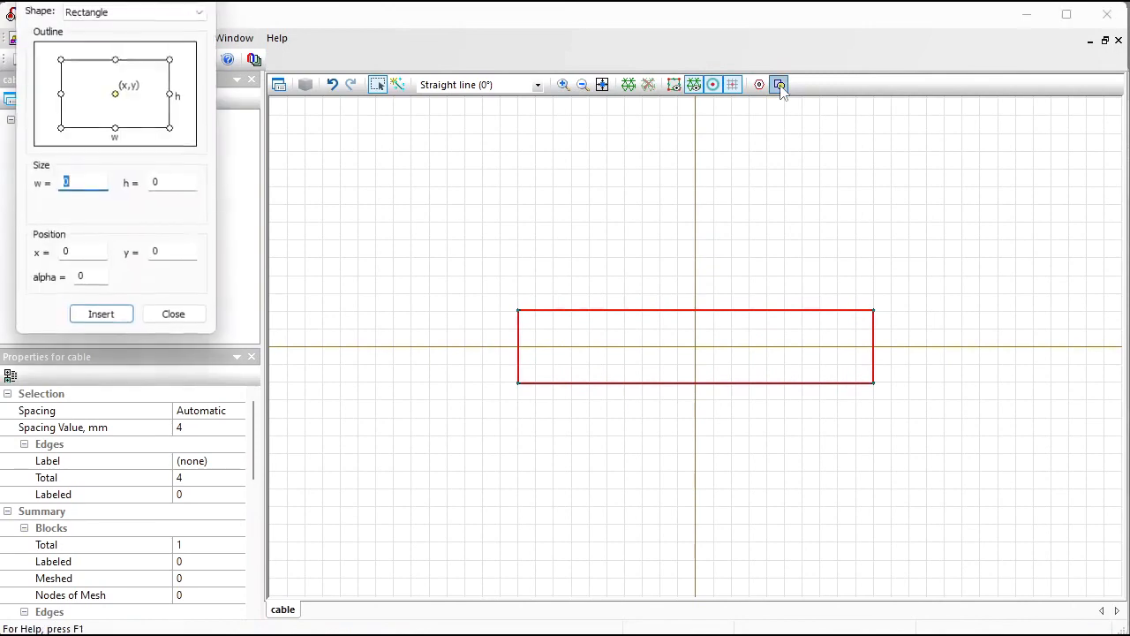
drag(117, 0, 126, 9)
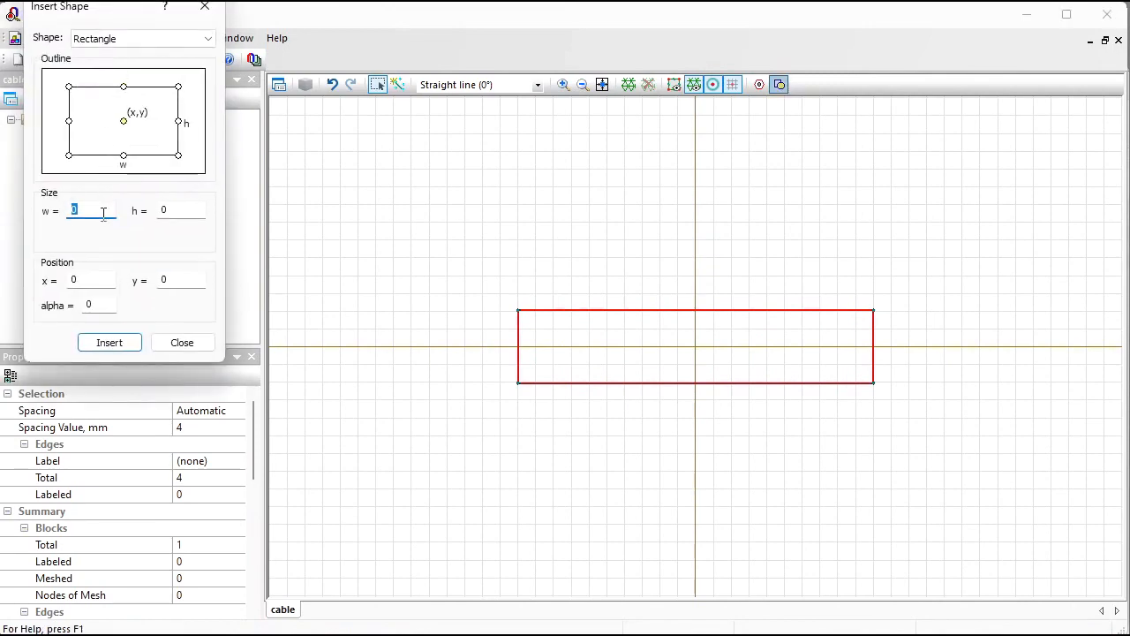
text(100)
key(Tab)
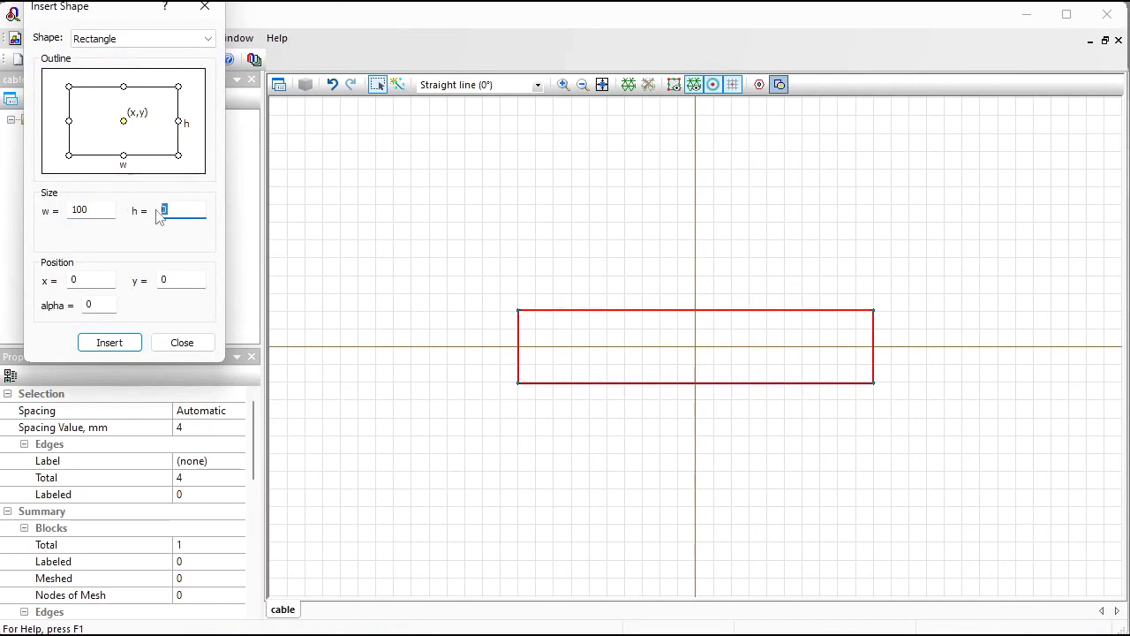
text(36.4)
click(121, 344)
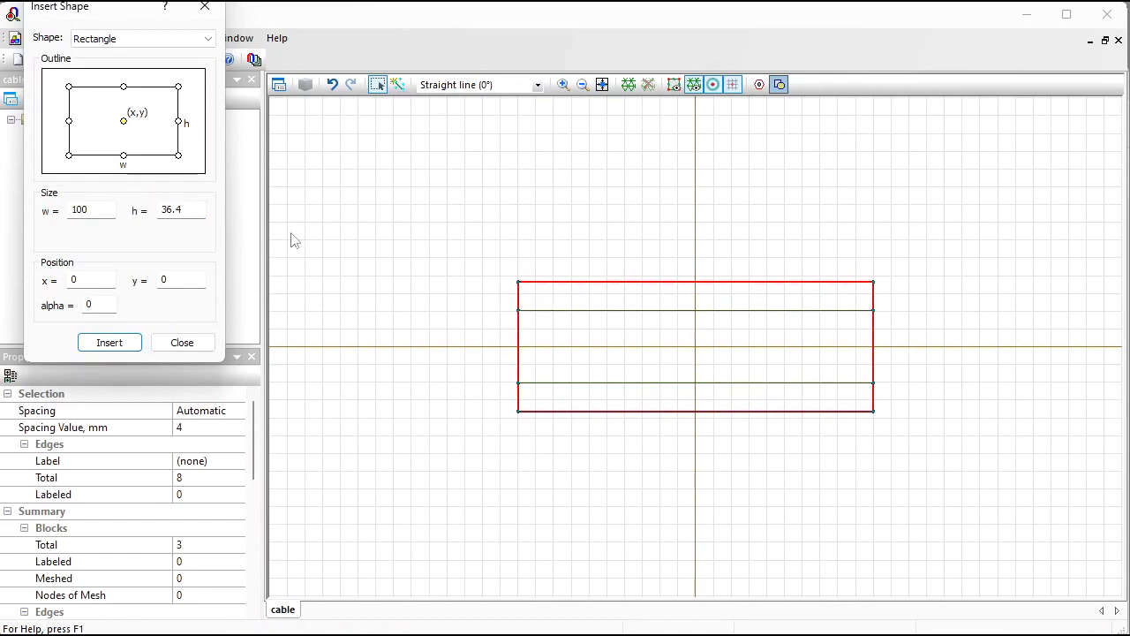
Insert two more 100 mm wide rectangles centred on the origin, with heights of 37.4 mm and 52 mm.
click(173, 209)
text(7)
click(107, 346)
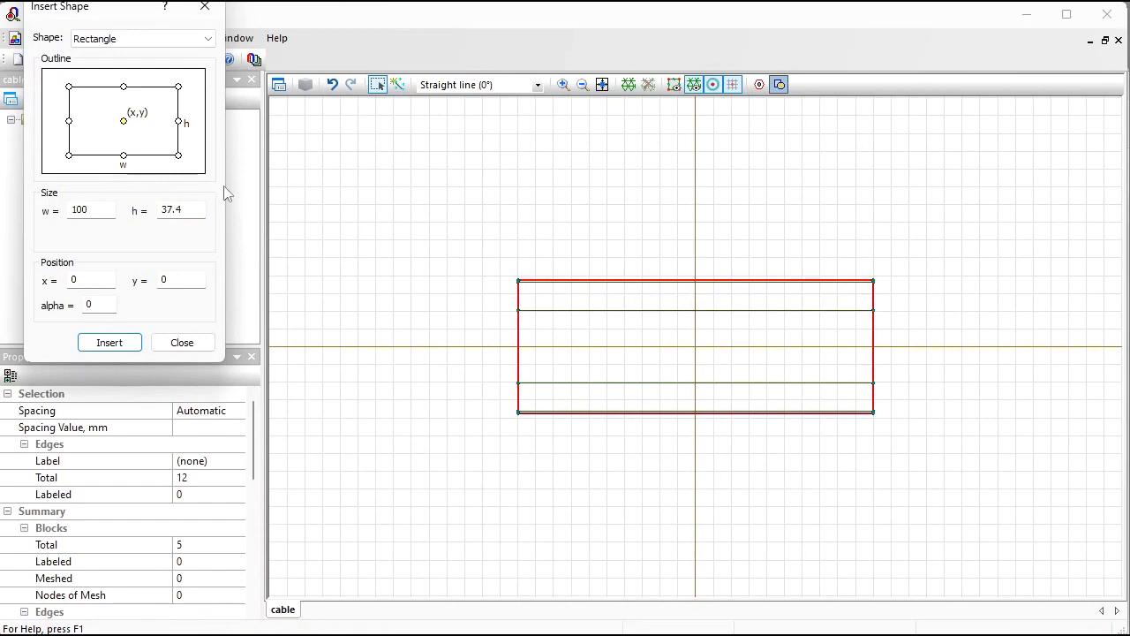
drag(189, 212, 114, 208)
text(52)
click(132, 348)
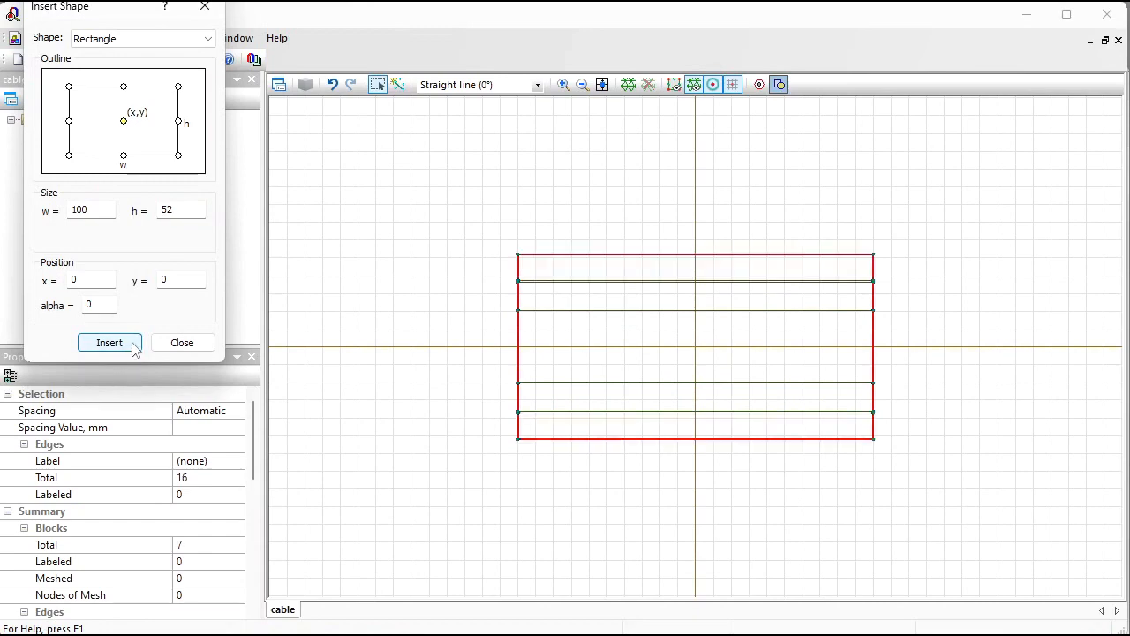
click(182, 343)
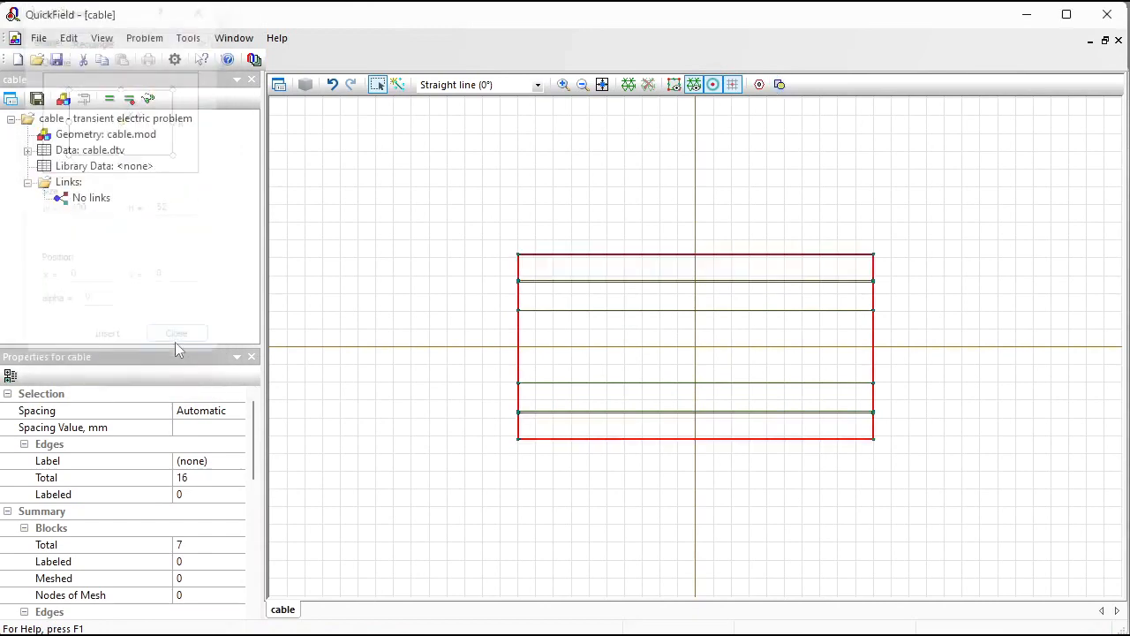
Draw a vertical edge from above the outermost rectangle to the origin and a horizontal edge along the axis from -50 to 50 mm.
click(401, 87)
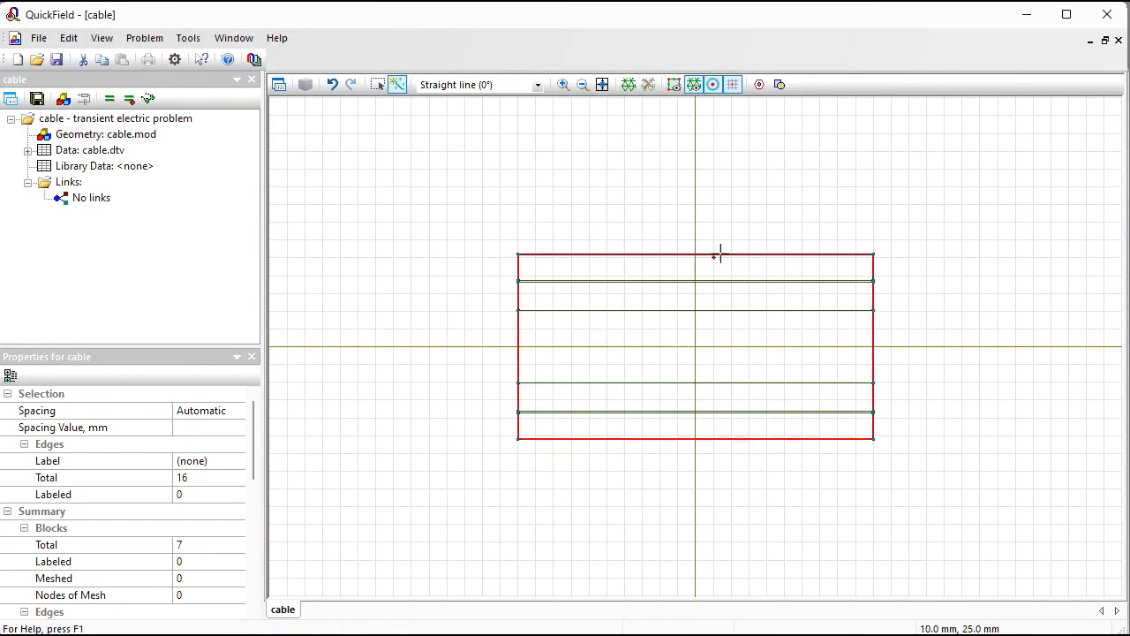
drag(695, 237, 697, 344)
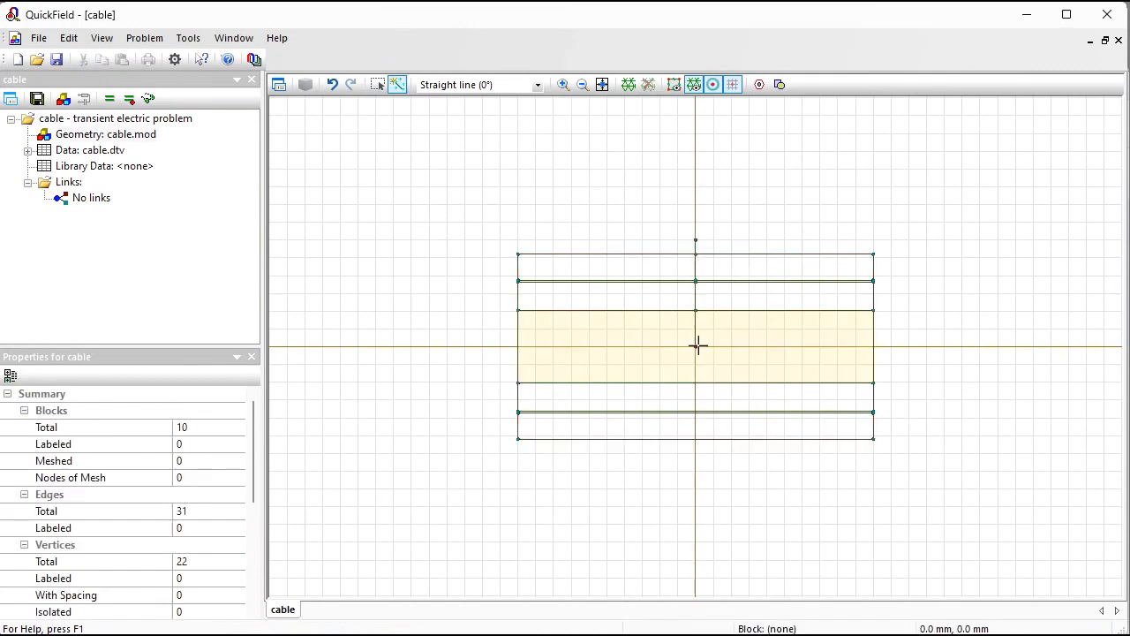
drag(519, 352, 871, 344)
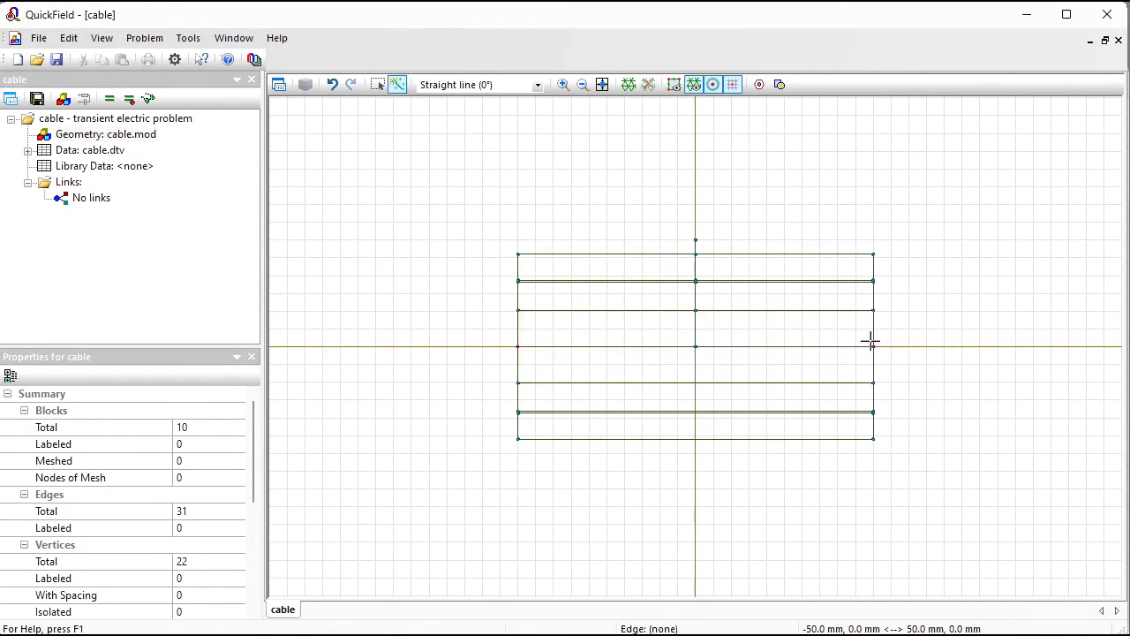
Delete all blocks, edges and vertices of the cable geometry lying below the horizontal axis.
click(378, 85)
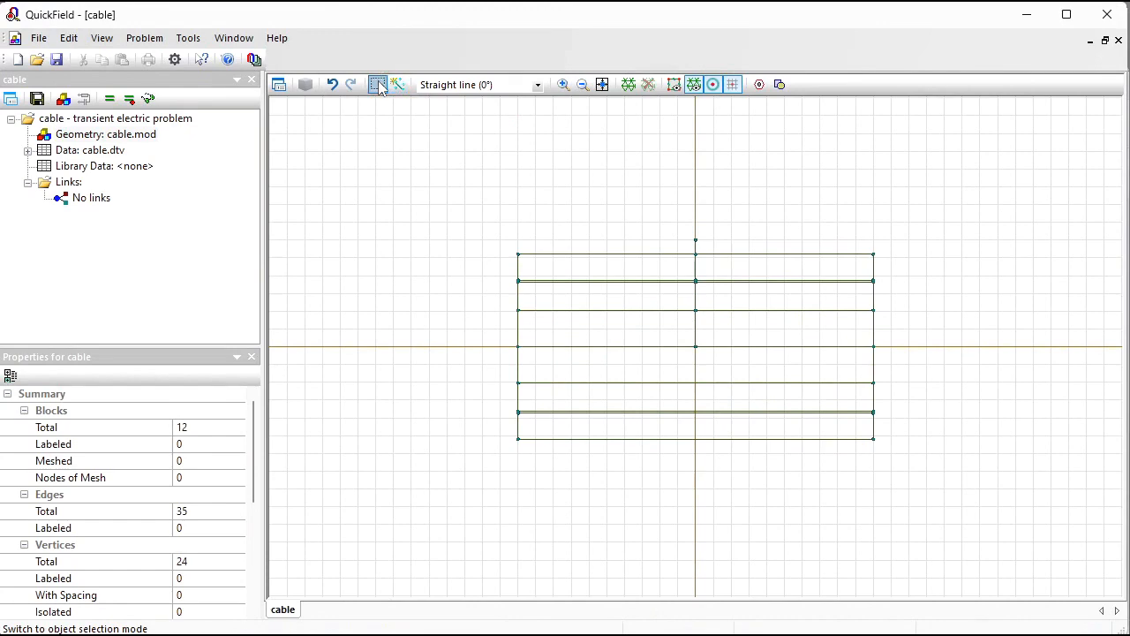
click(546, 402)
key(Delete)
click(569, 425)
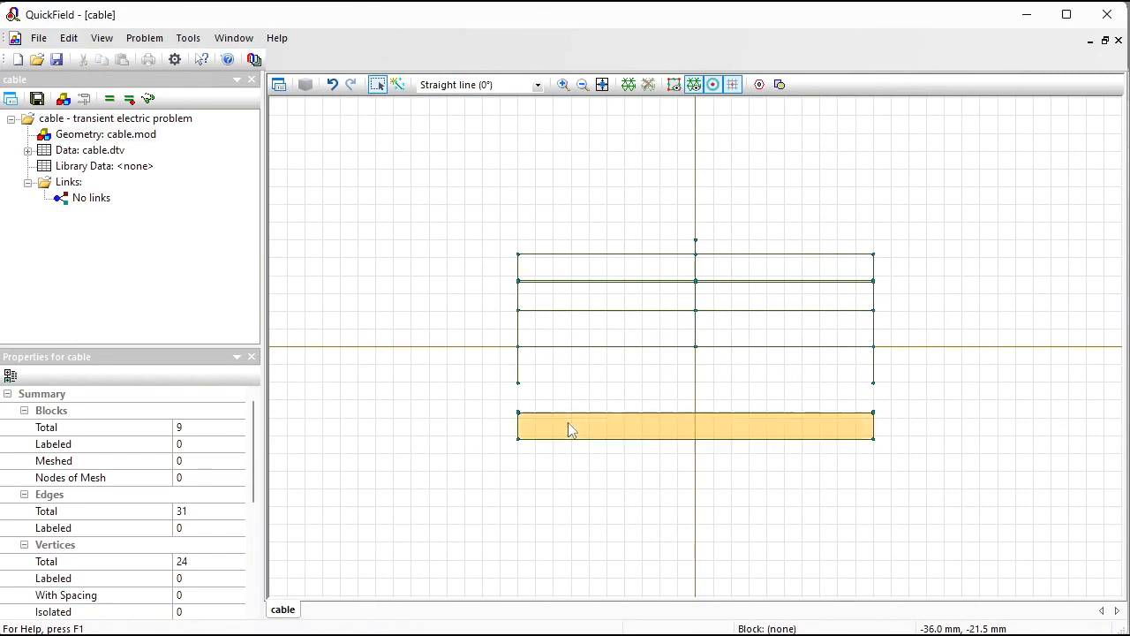
key(Delete)
drag(485, 362, 918, 453)
key(Delete)
key(Return)
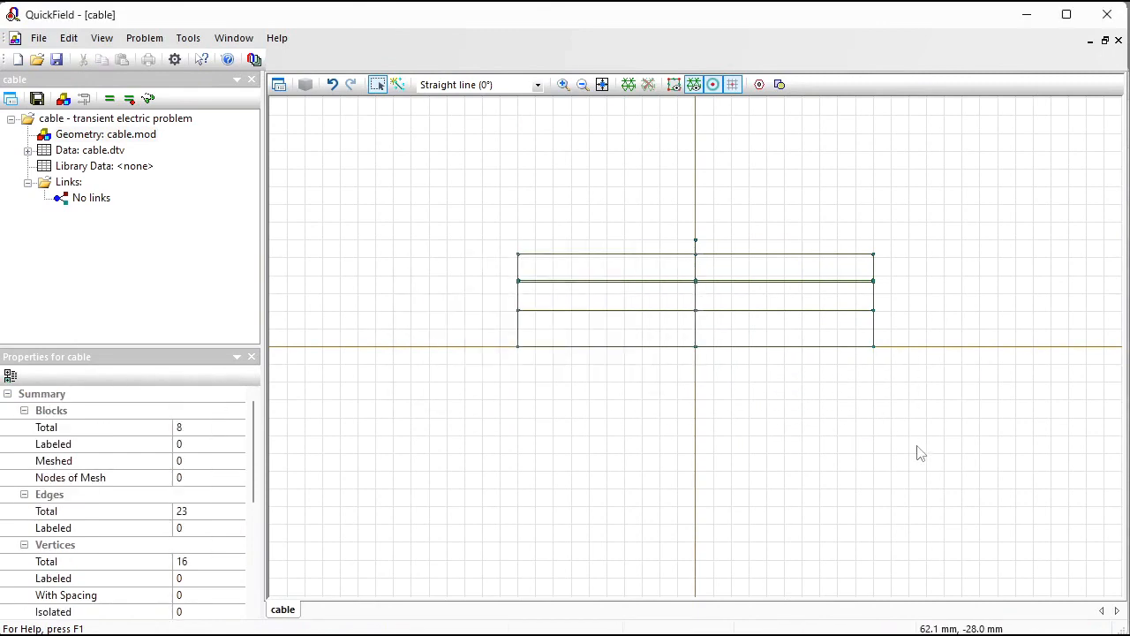
Delete the vertical stub above the outermost rectangle and the central vertical edges dividing the two lowest layers.
click(602, 84)
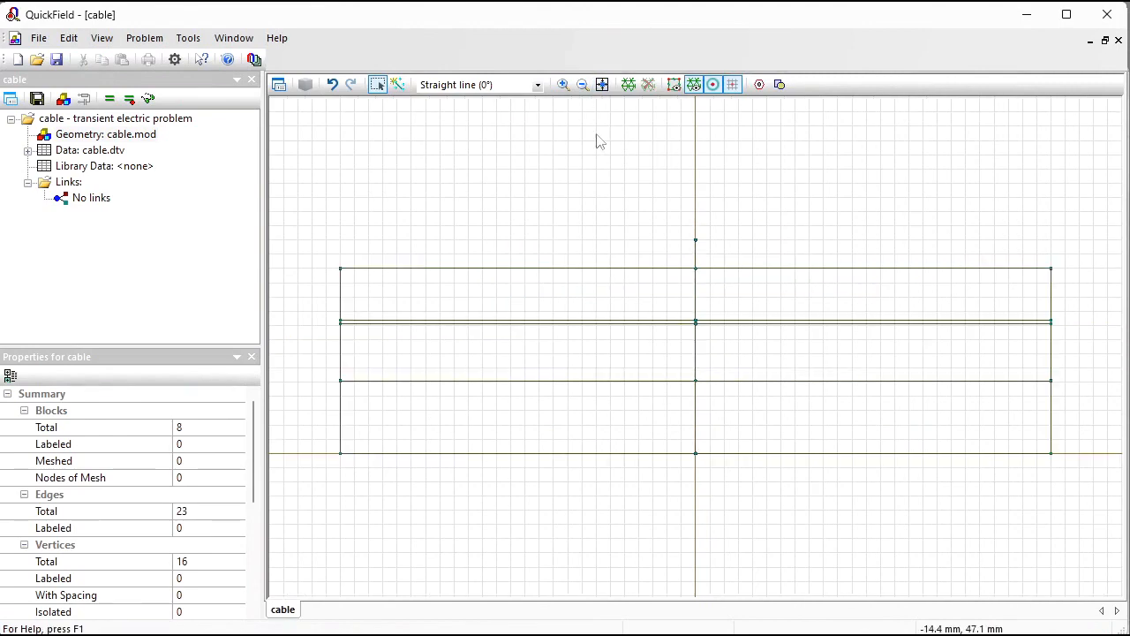
click(695, 255)
key(Delete)
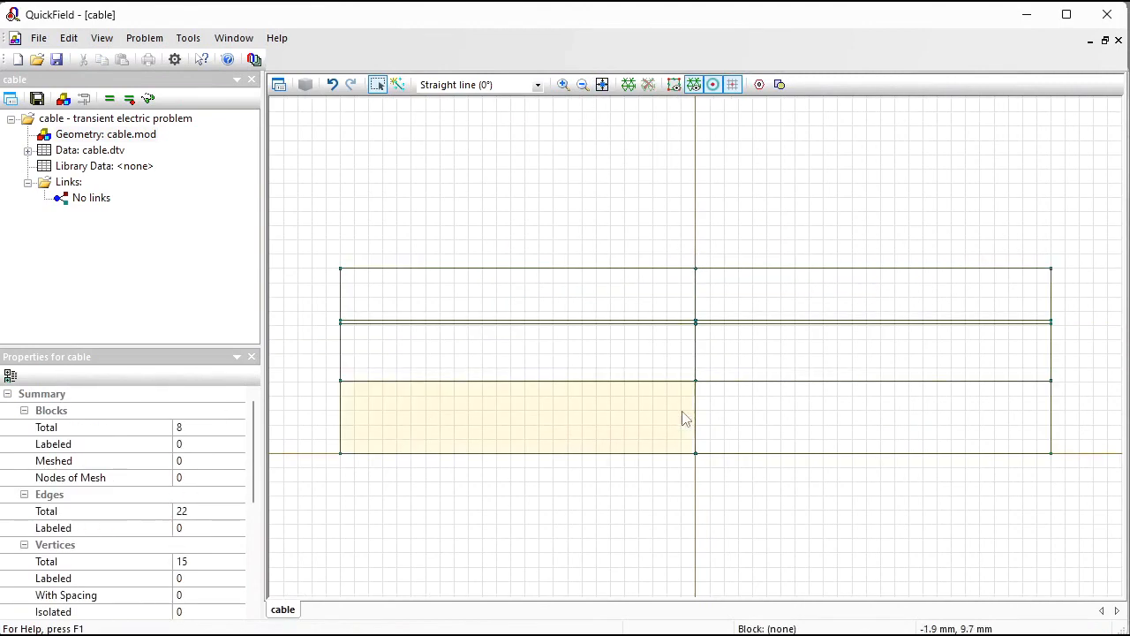
click(695, 433)
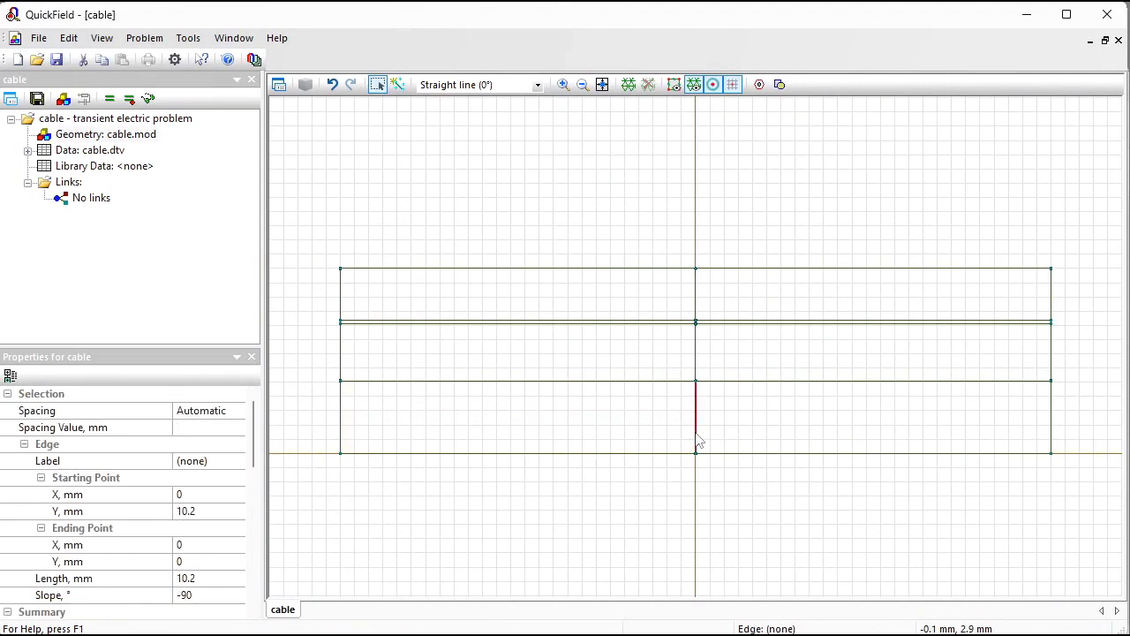
key(Delete)
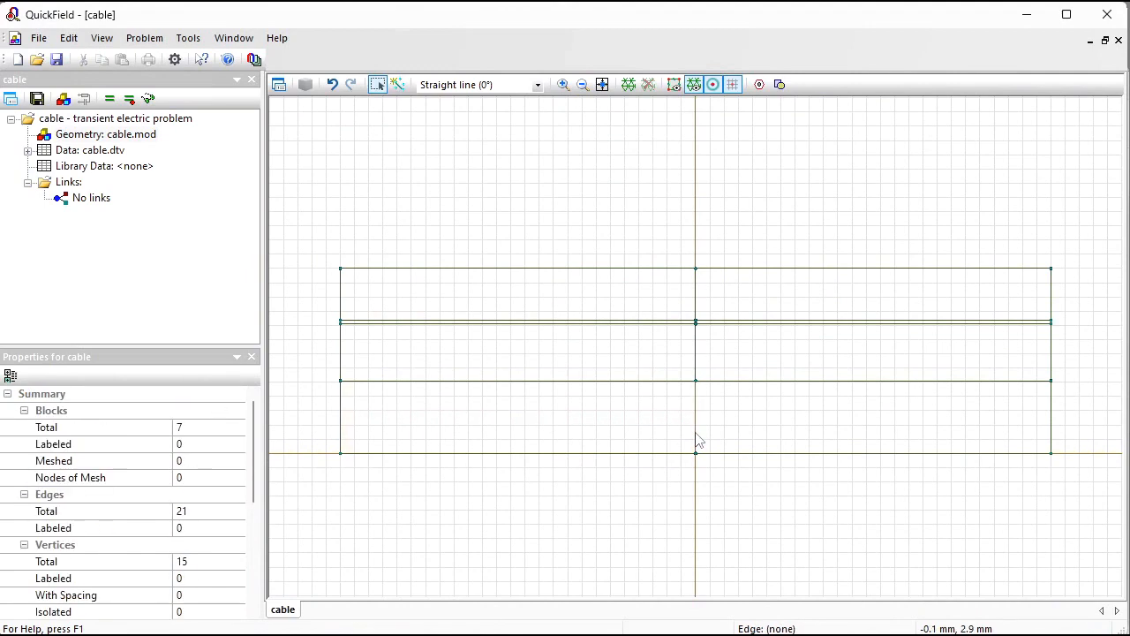
click(695, 362)
key(Delete)
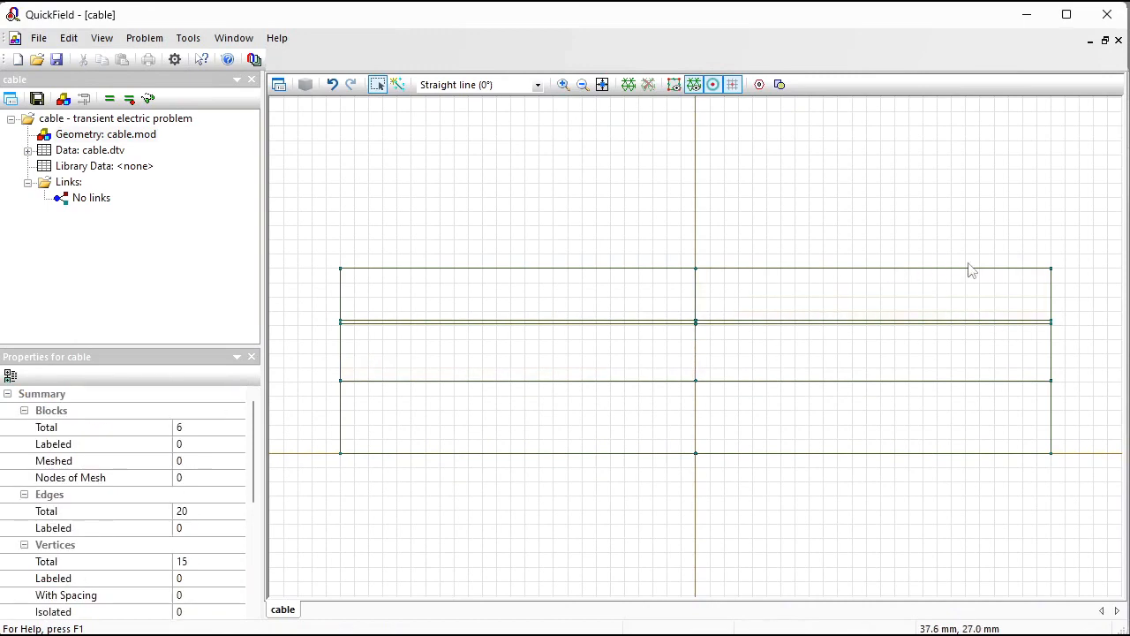
Delete the right half's top and outer side edges, the thin layer's upper edge there, and the leftover vertex at (50, 18.7).
click(1031, 272)
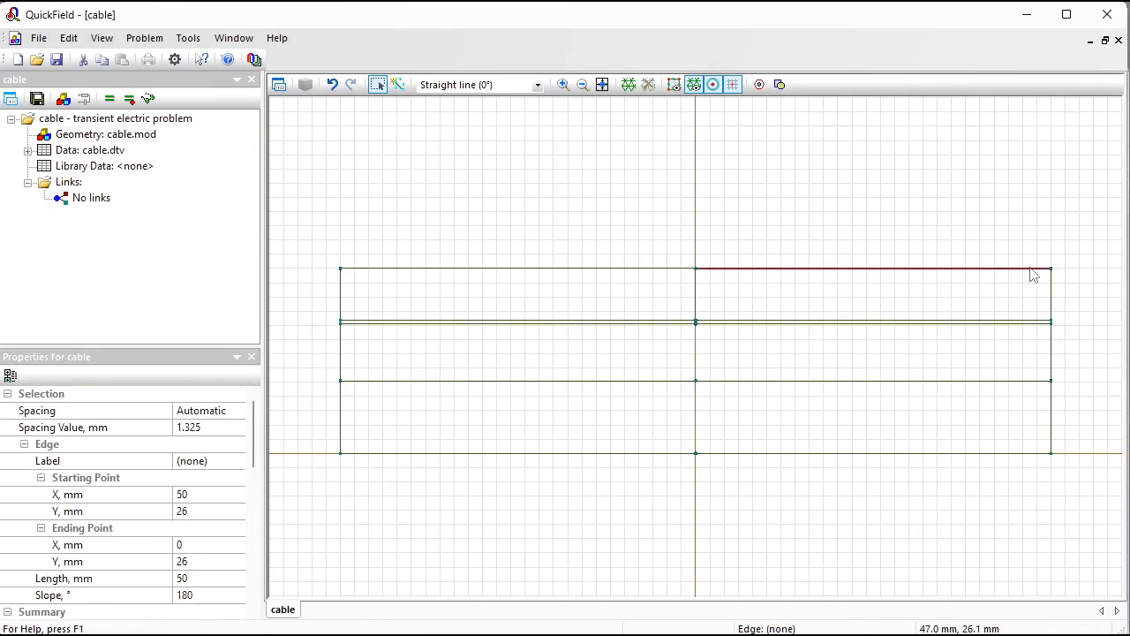
key(Delete)
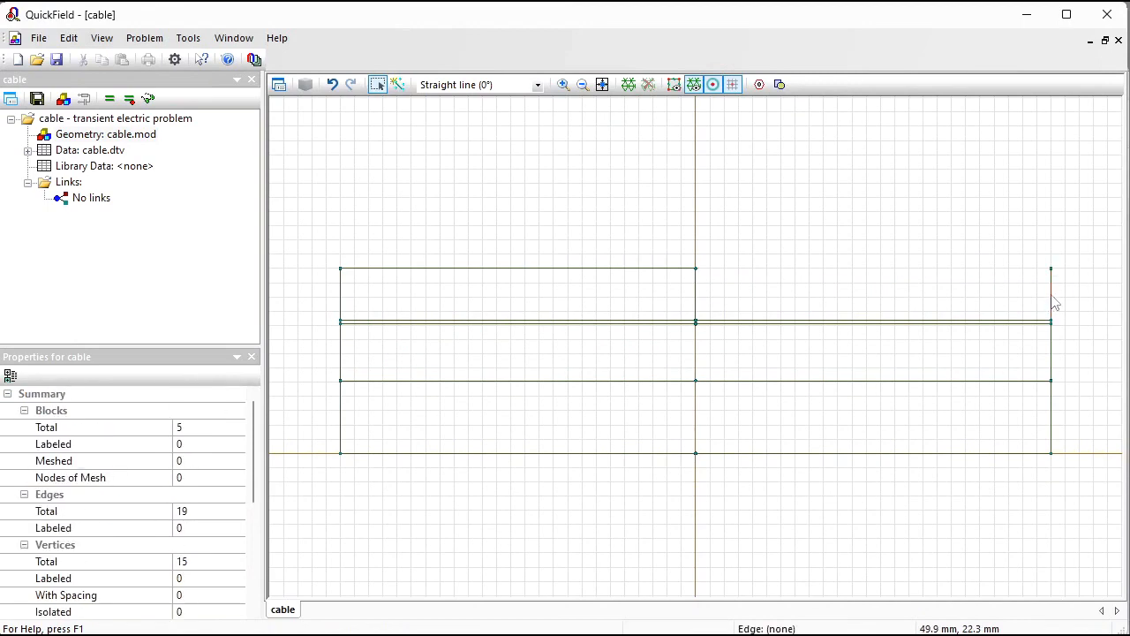
click(1050, 304)
key(Delete)
click(1015, 322)
key(Delete)
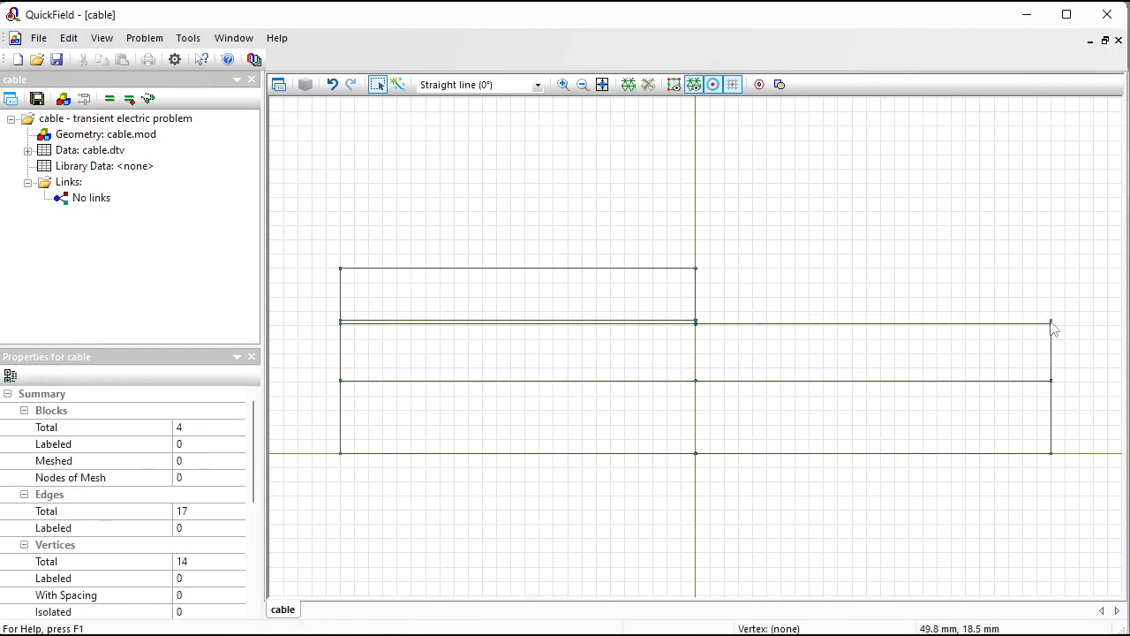
click(1051, 325)
key(Delete)
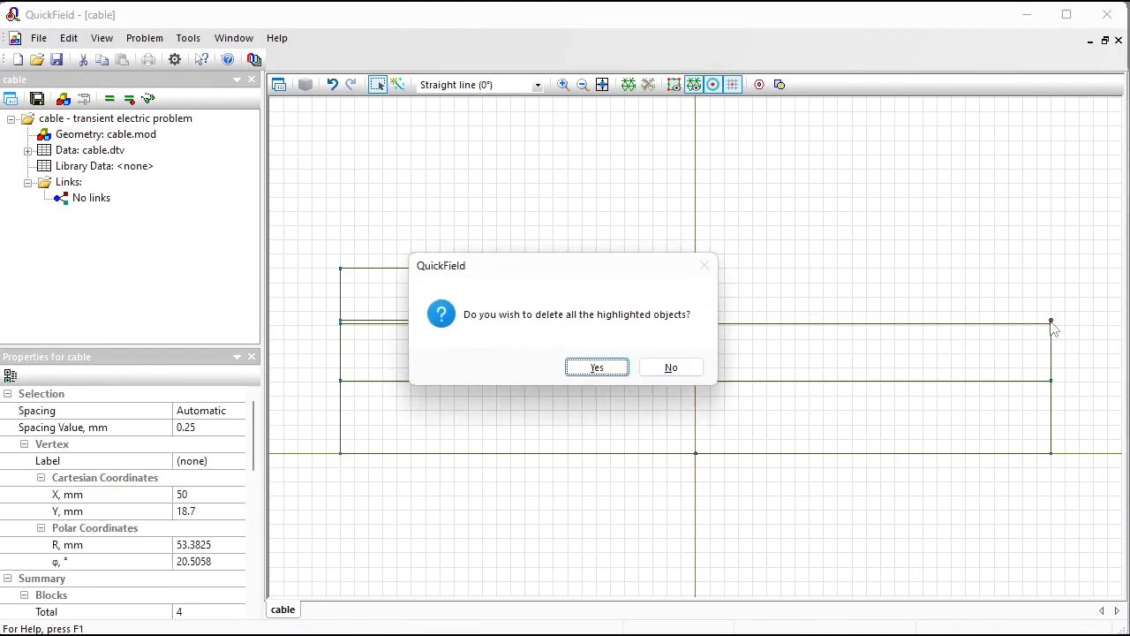
key(Return)
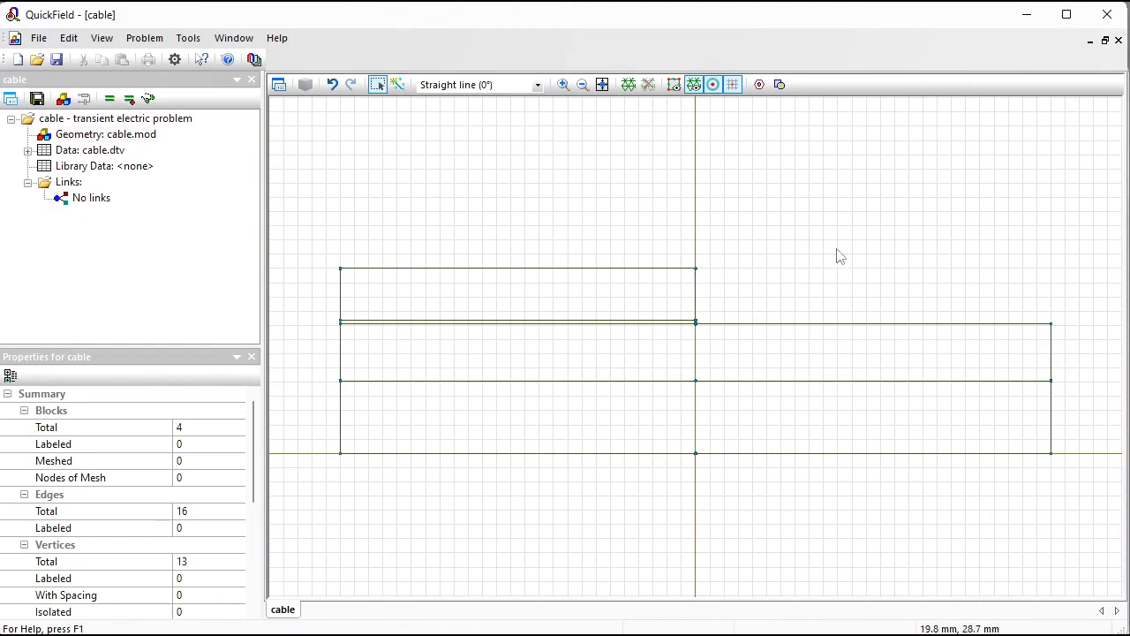
Draw edges from (0, 26) to (50, 26) and down to the XLPE layer's upper corner, closing the right half as one block.
click(399, 84)
drag(696, 268, 1051, 324)
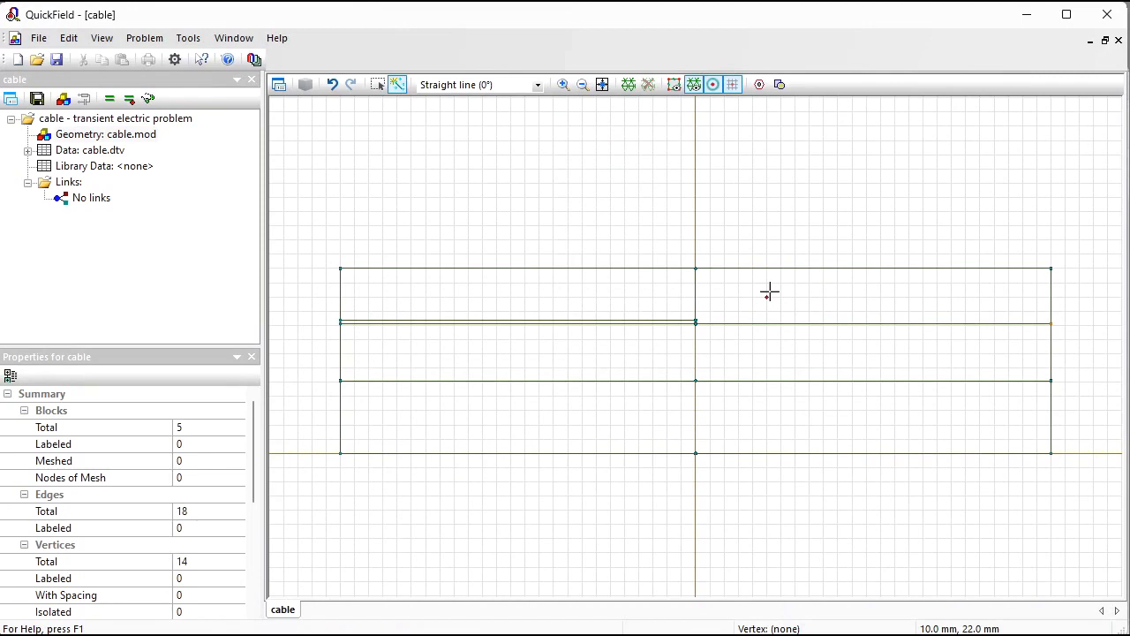
click(376, 84)
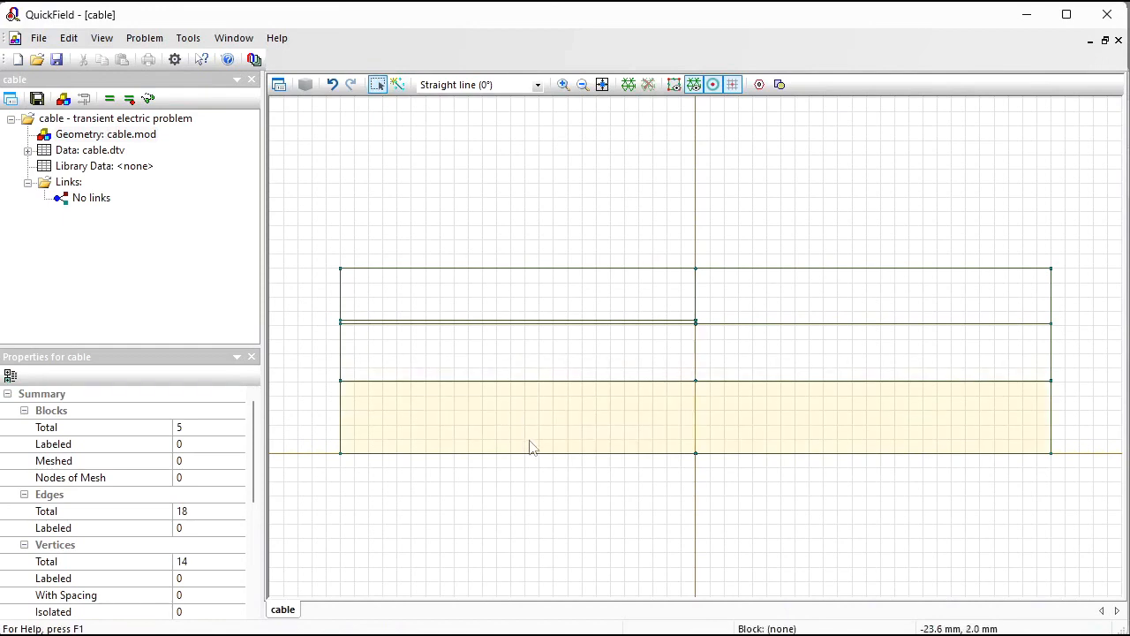
Label the lowest full-width block "conductor" and the full-width block directly above it "XLPE".
click(600, 423)
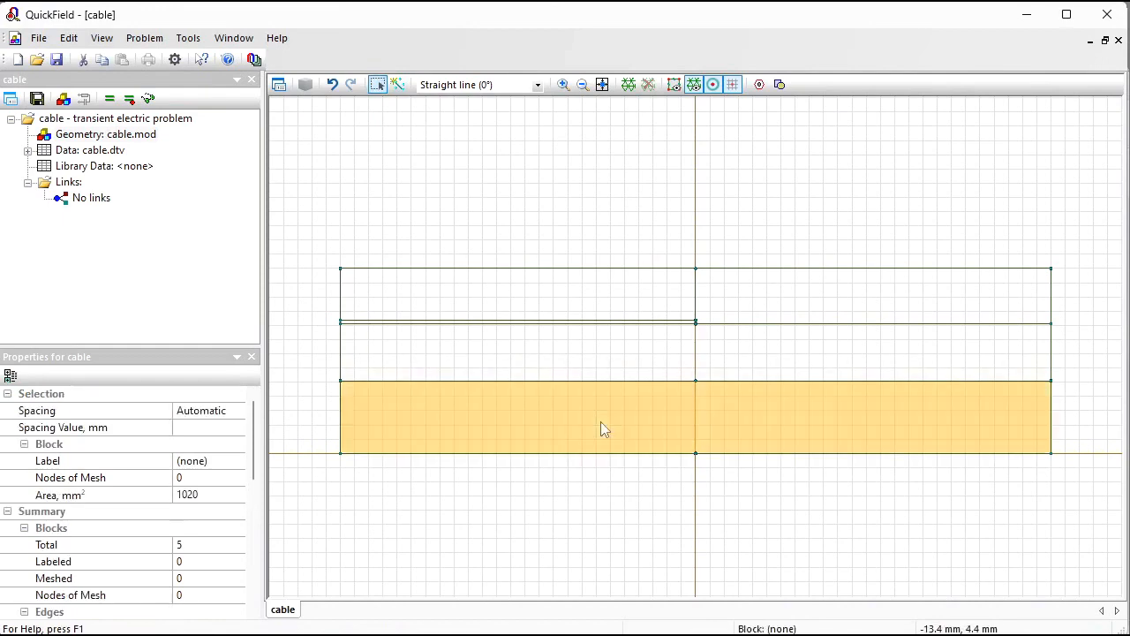
click(221, 467)
text(conductor)
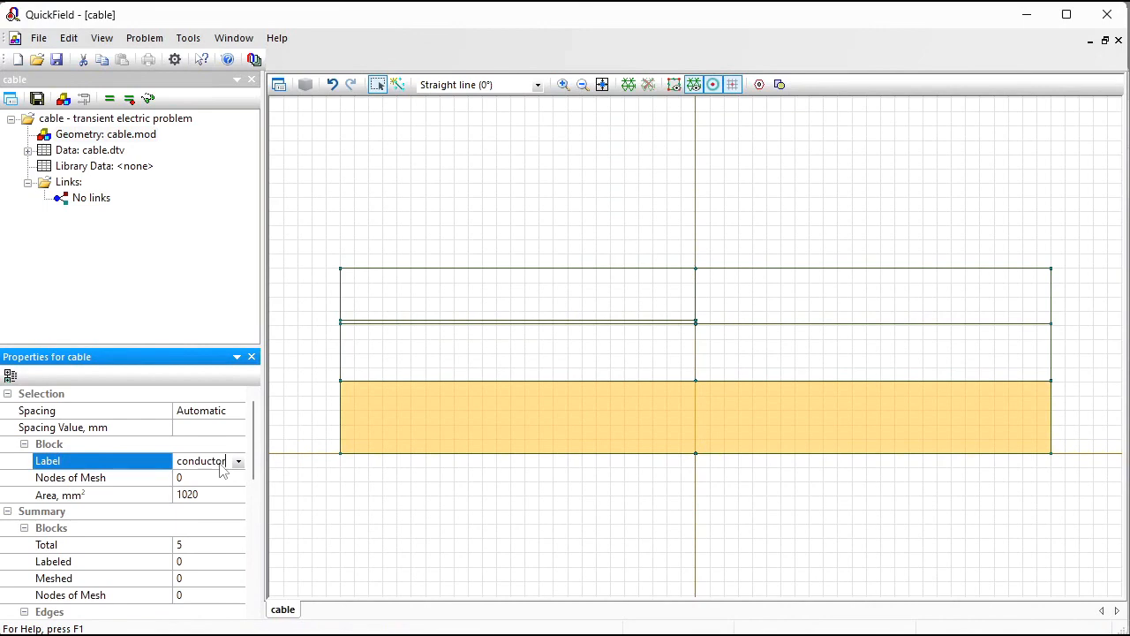
key(Return)
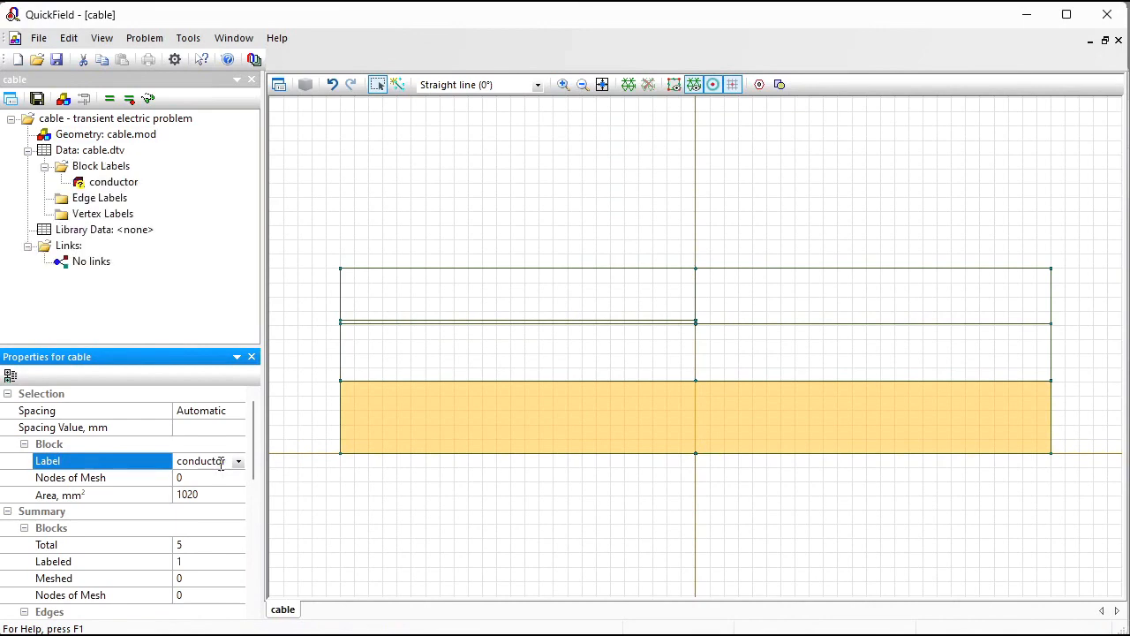
click(512, 357)
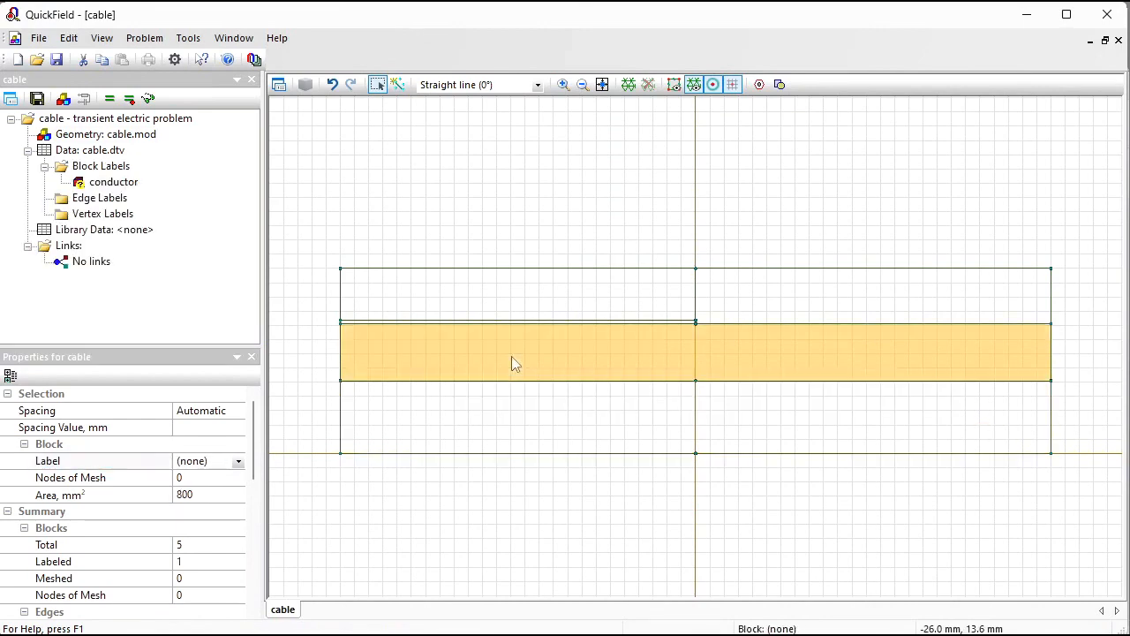
click(221, 463)
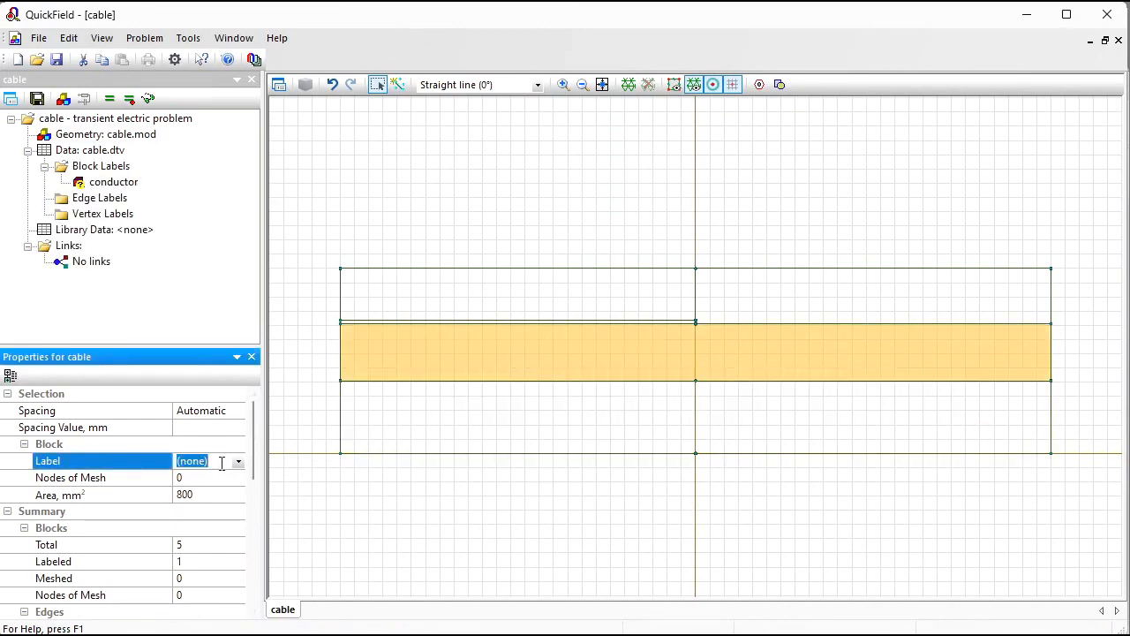
text(XLPE)
key(Return)
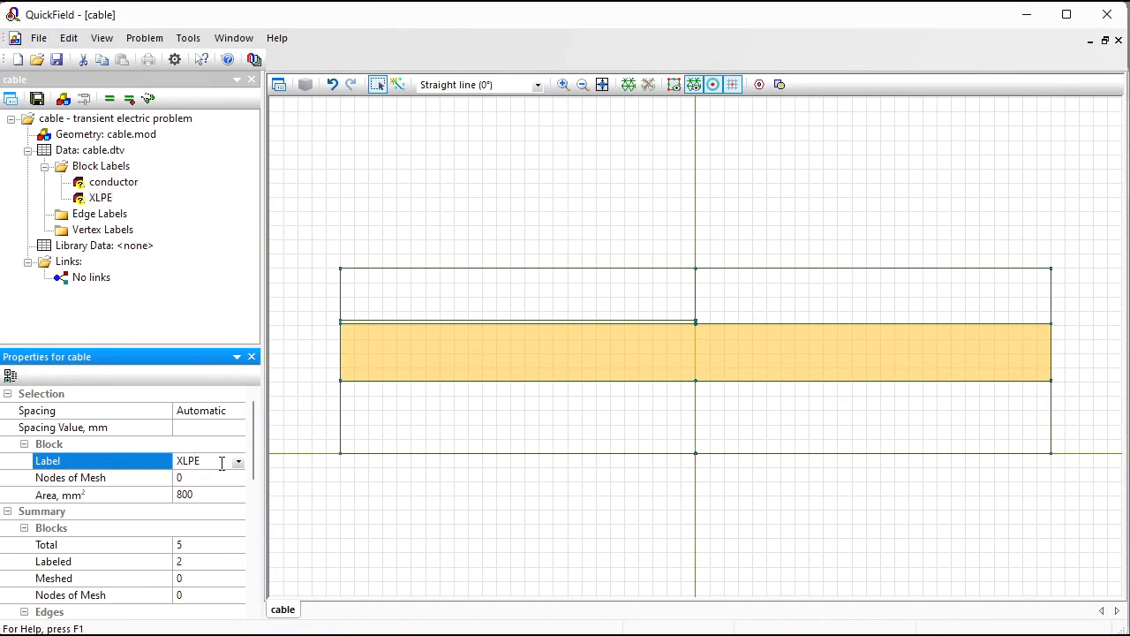
Label the thick block at the cable's upper left "Jacket" and the one at its upper right "new insulation".
click(499, 295)
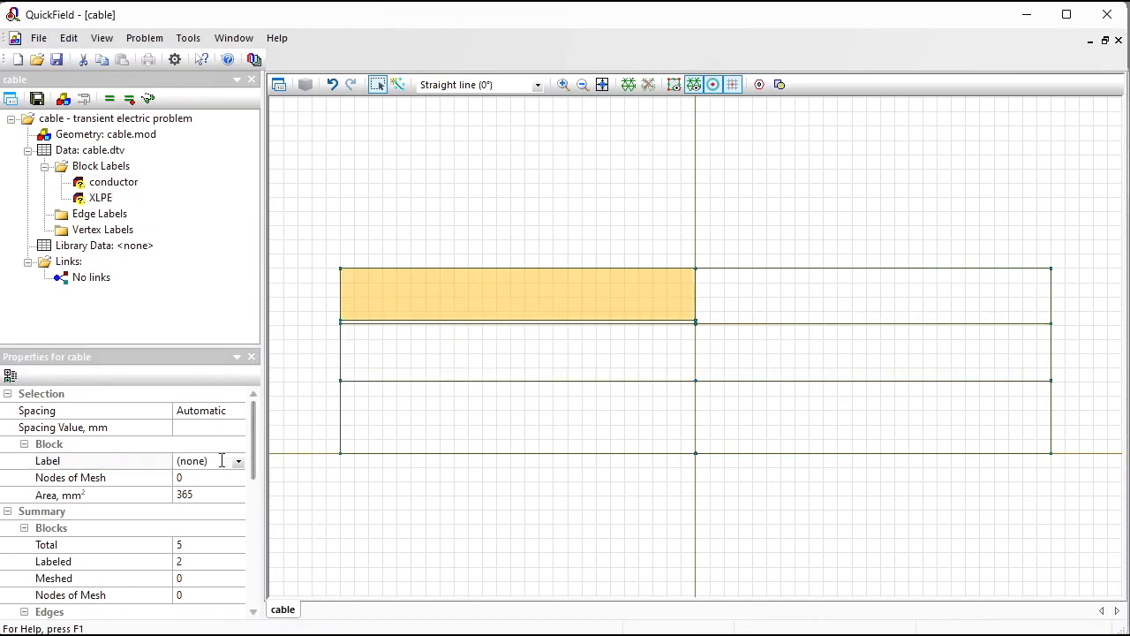
click(221, 460)
text(Jacket)
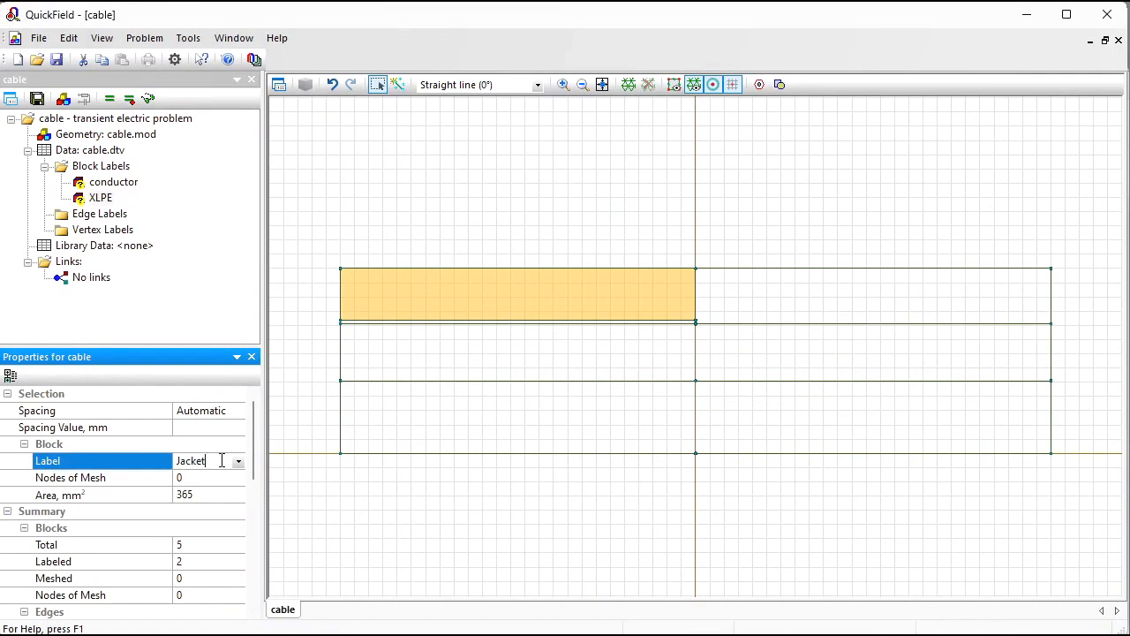
key(Return)
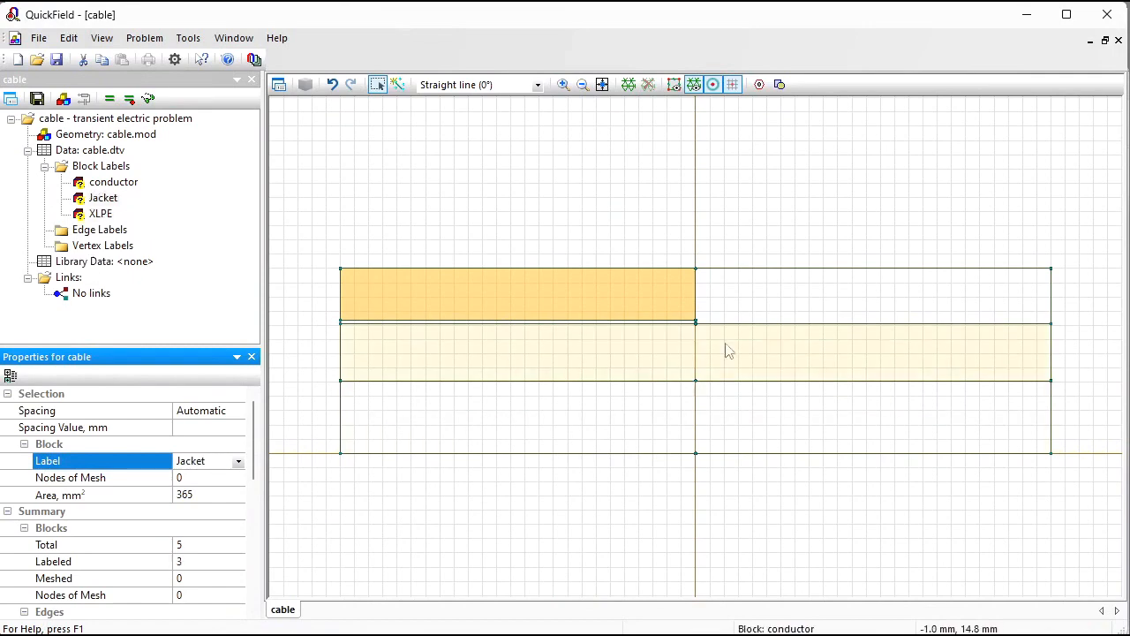
click(792, 308)
click(213, 463)
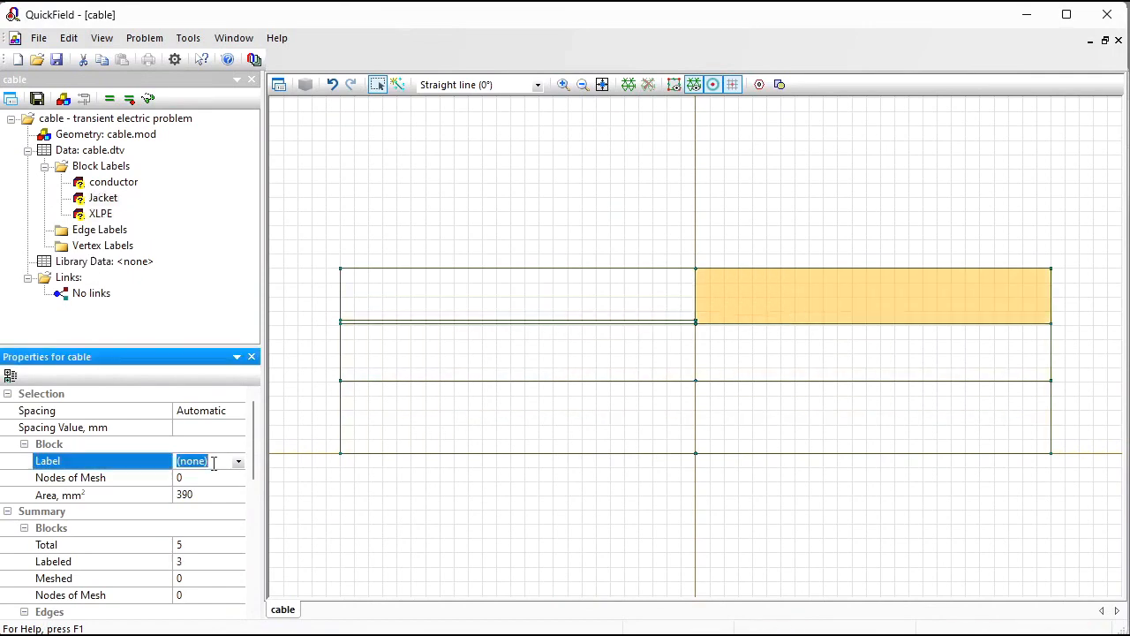
text(new ins)
text(ulation)
key(Return)
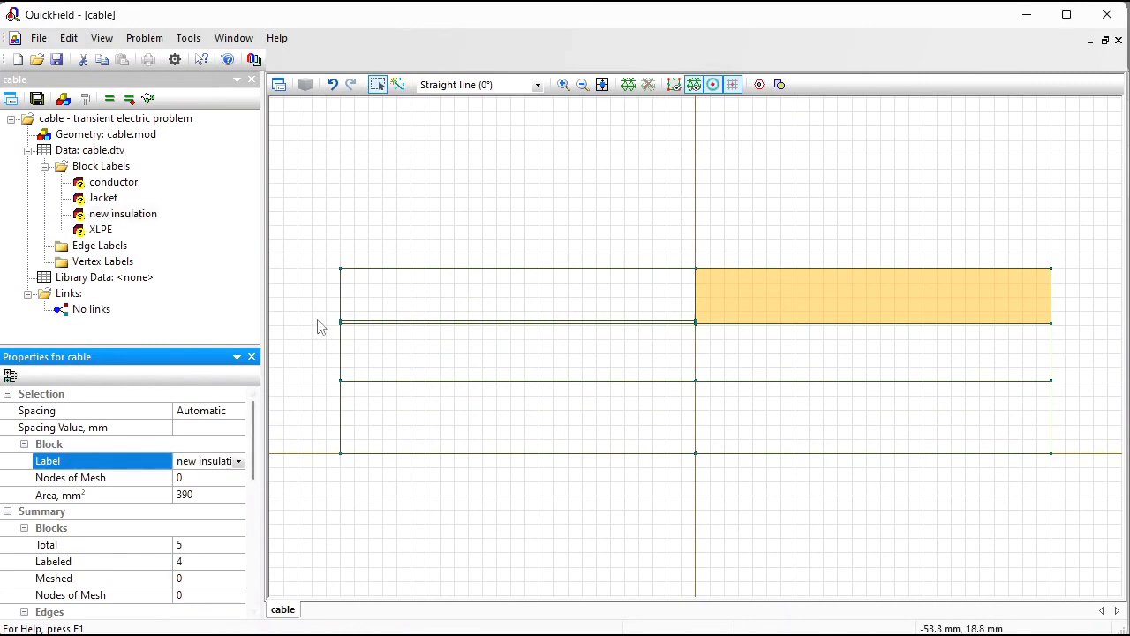
Label the thin block between the XLPE and Jacket layers "screen".
drag(318, 314, 706, 337)
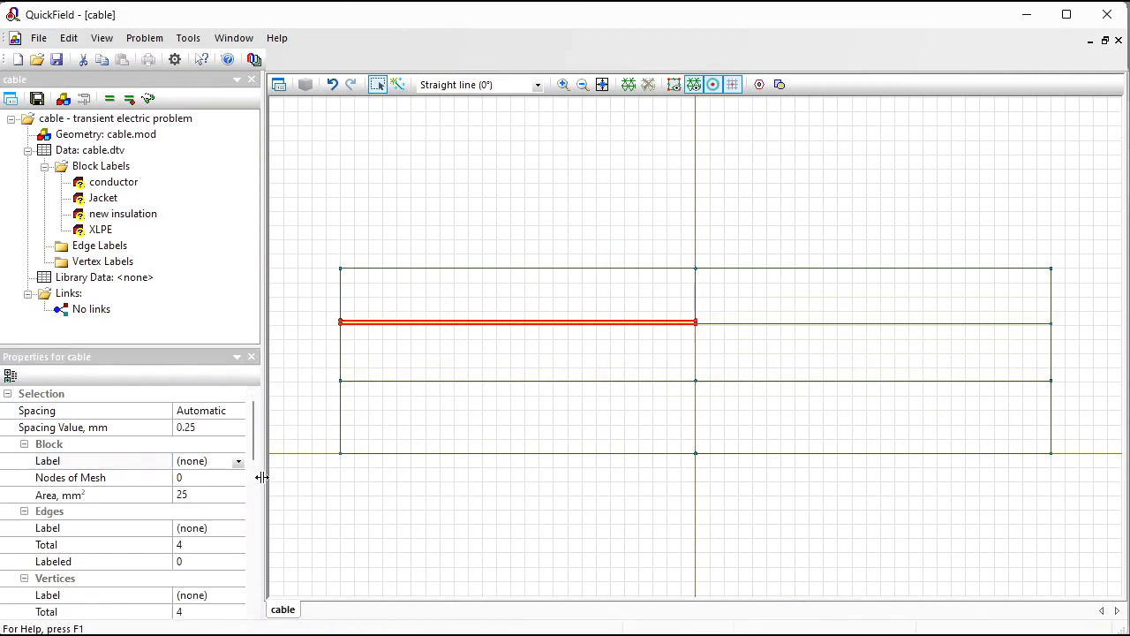
click(216, 460)
text(screen)
key(Return)
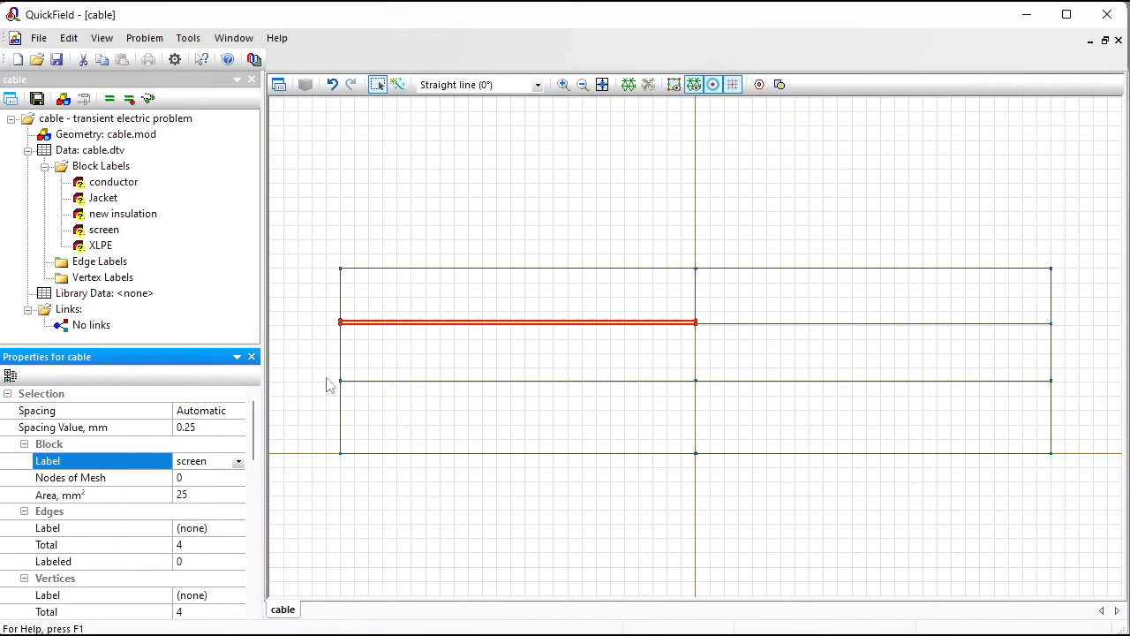
Draw three edges enclosing a region 100 mm wide and about 64 mm high directly above the cable.
click(580, 86)
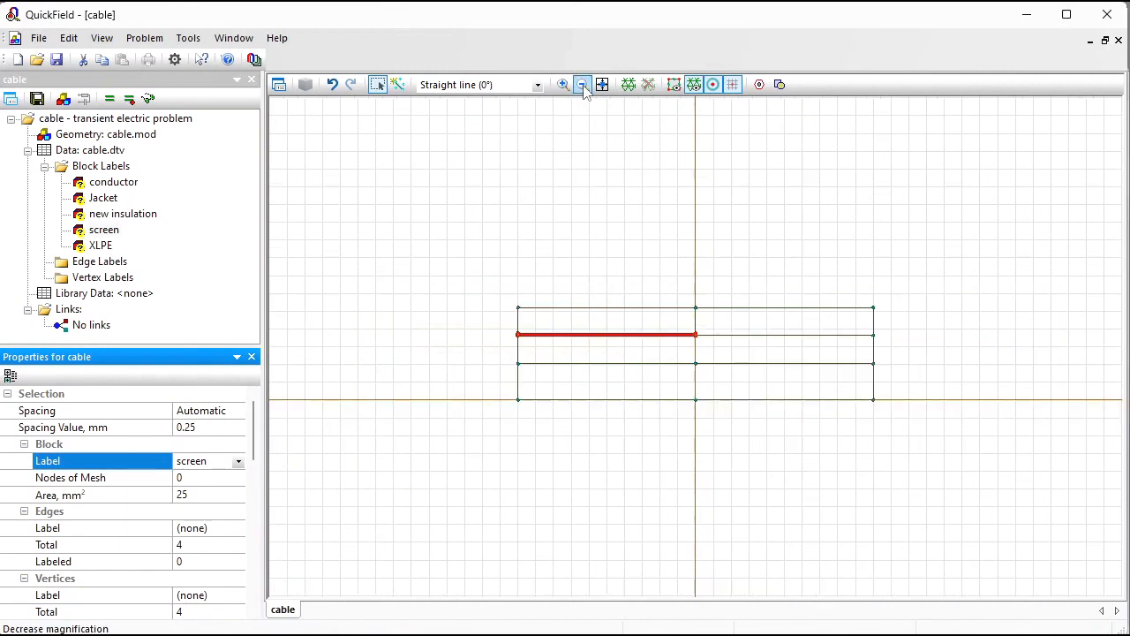
click(580, 86)
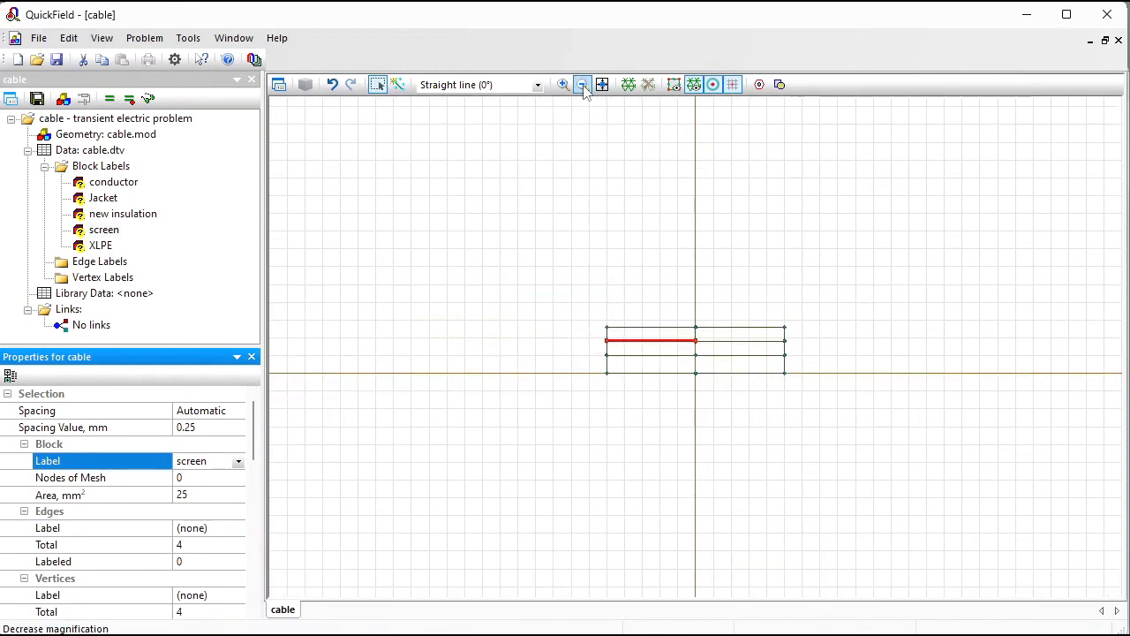
click(397, 86)
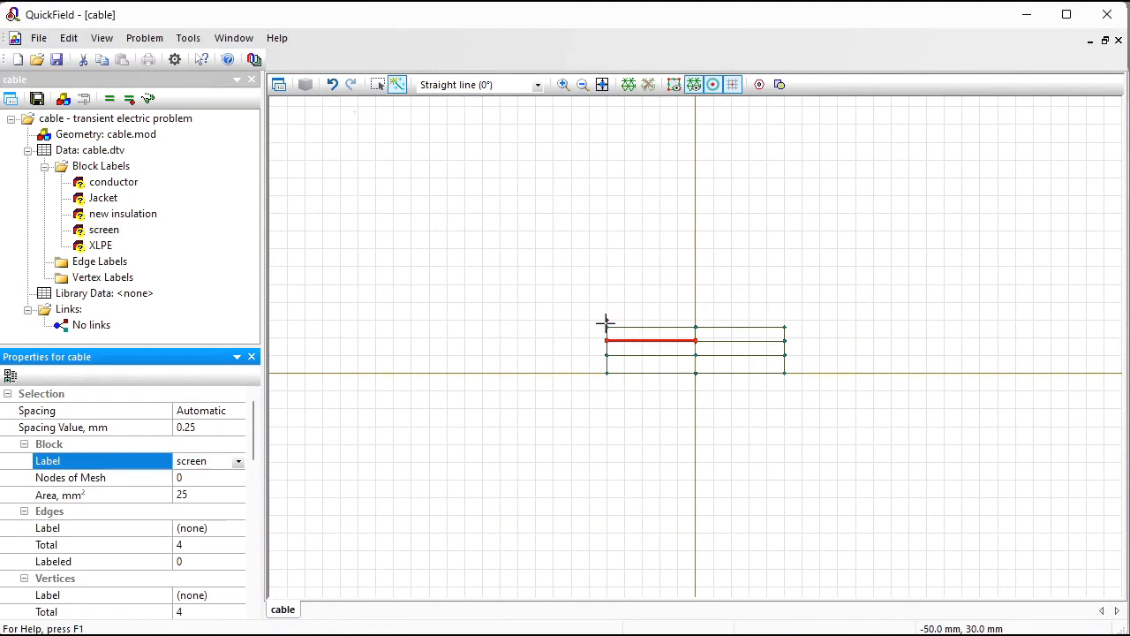
drag(607, 328, 784, 327)
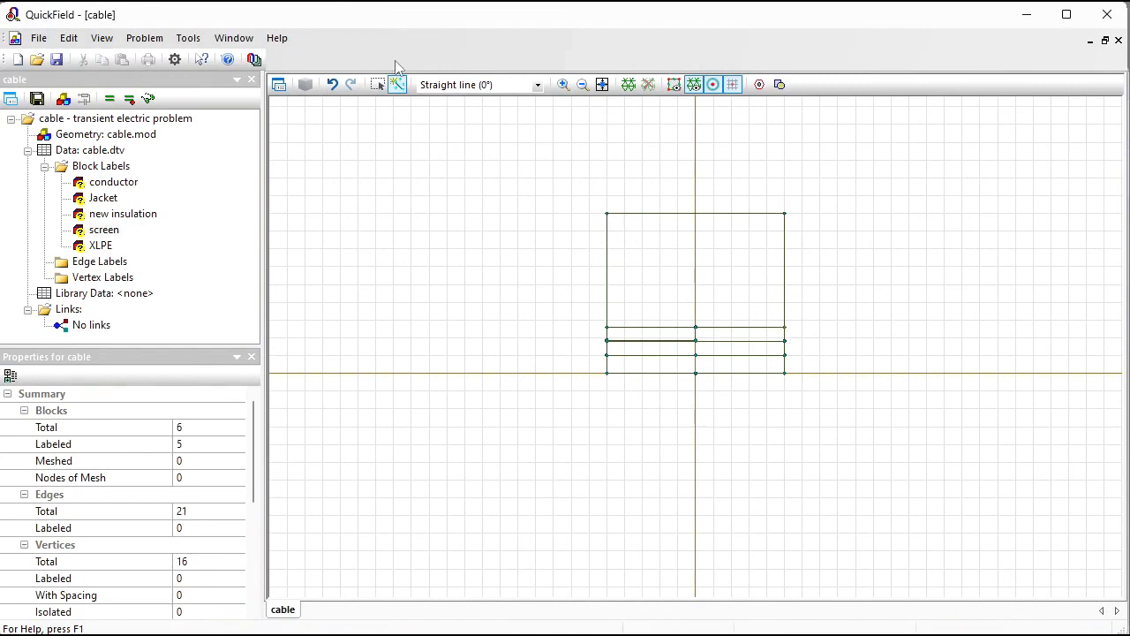
Label the large block above the cable "air".
click(378, 85)
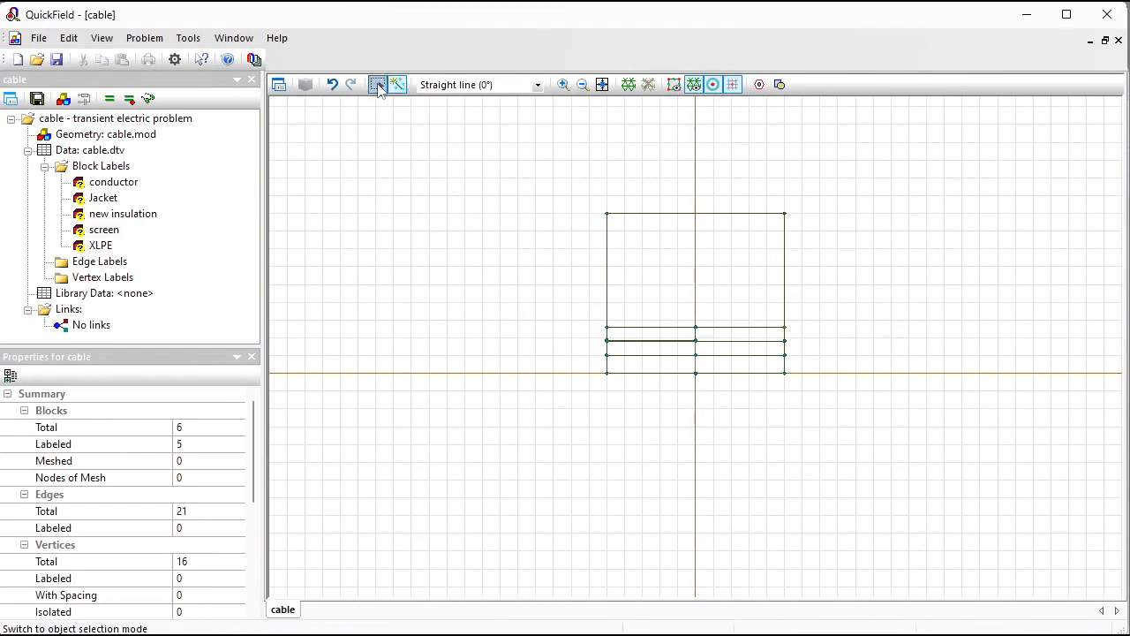
click(652, 225)
click(213, 463)
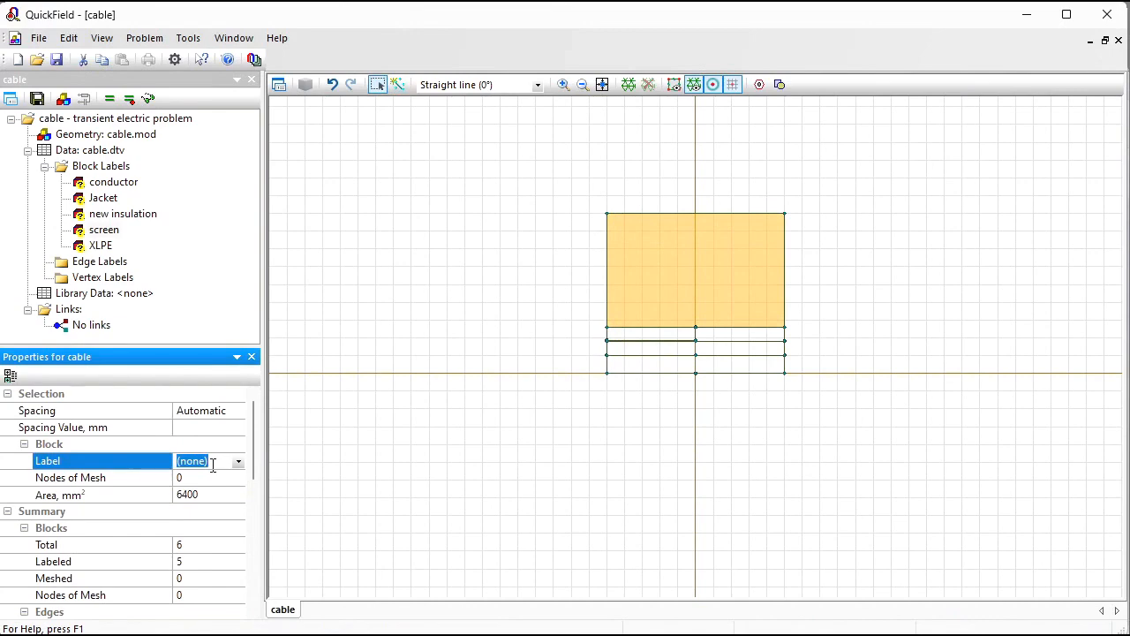
text(air)
key(Return)
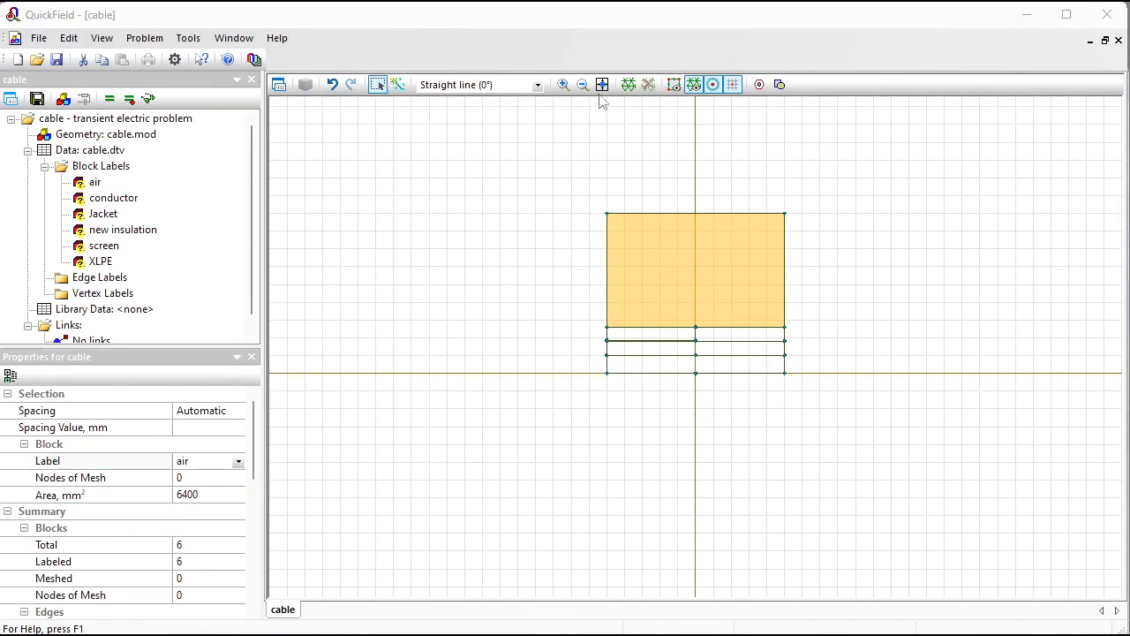
Set the relative electric permittivity of the air block label to 1.
click(601, 85)
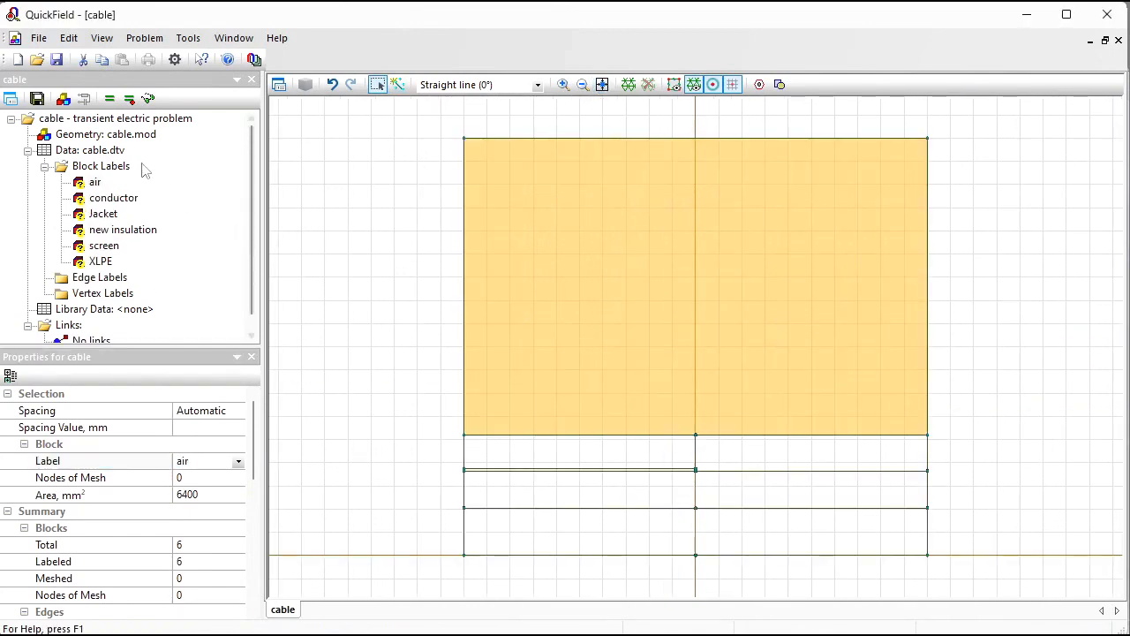
click(99, 198)
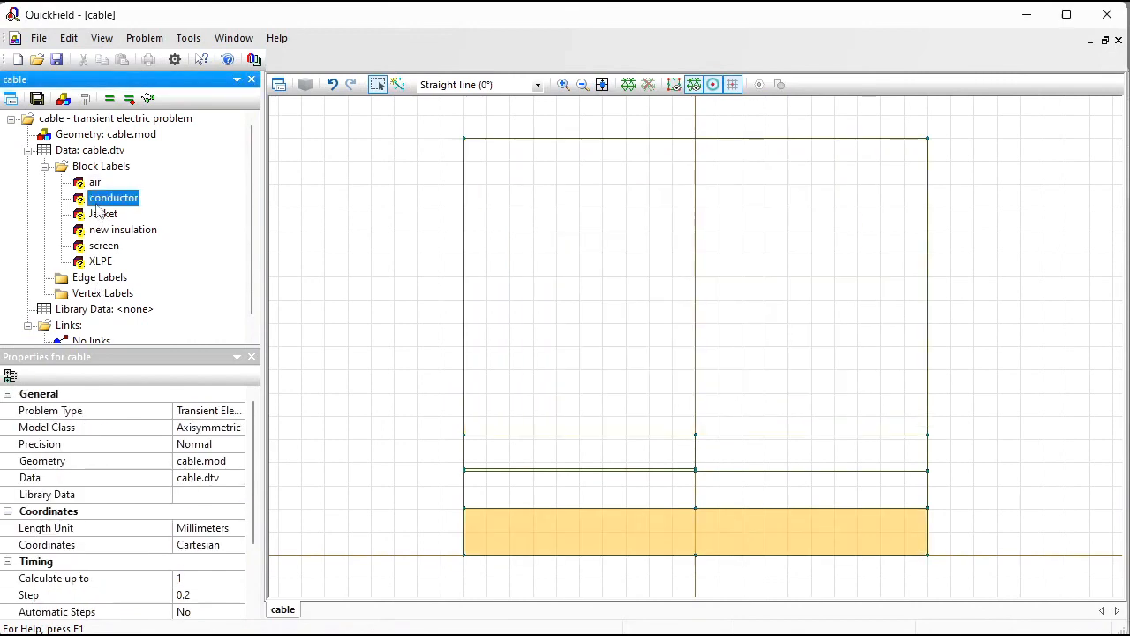
click(92, 181)
double_click(91, 182)
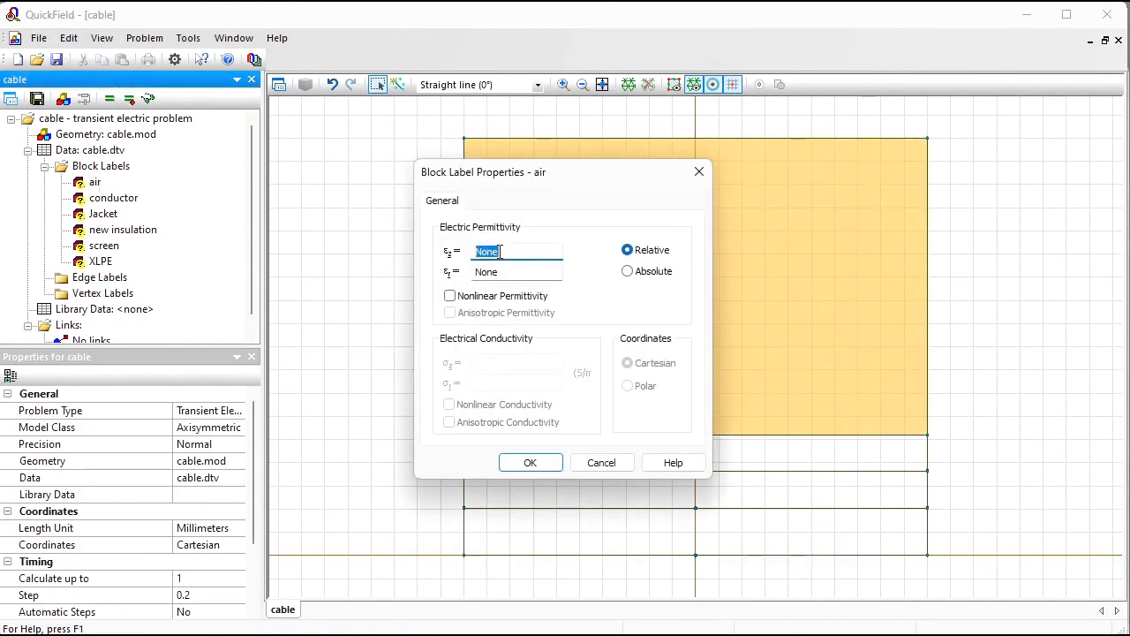
text(1)
key(Return)
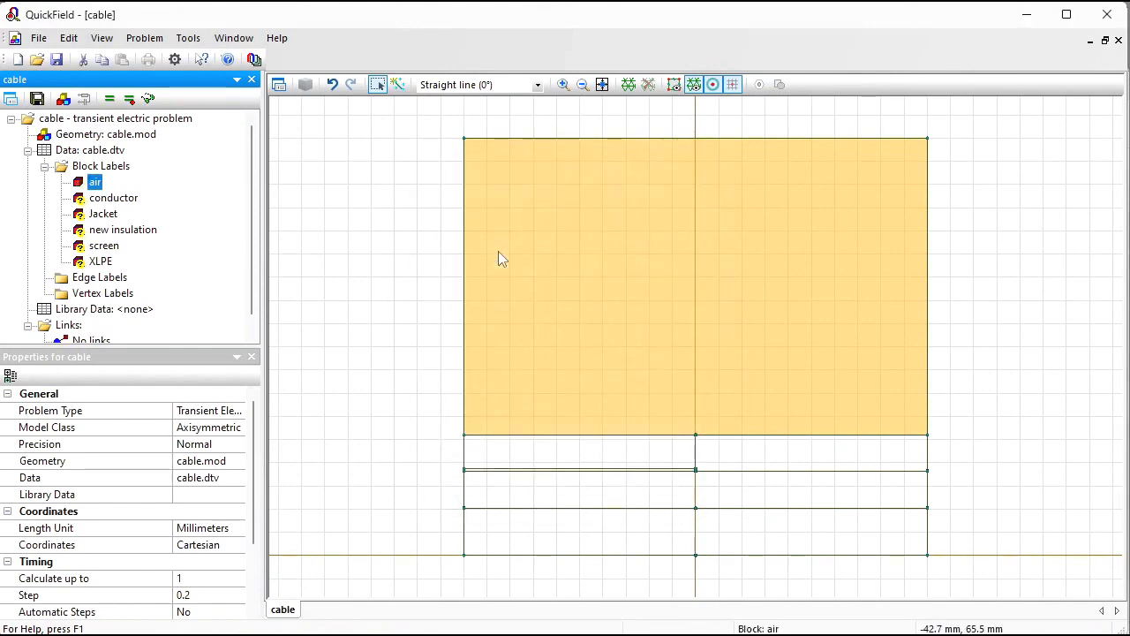
Give the XLPE block label a relative electric permittivity of 2.5 and an electrical conductivity of 1e-15 S/m.
click(79, 265)
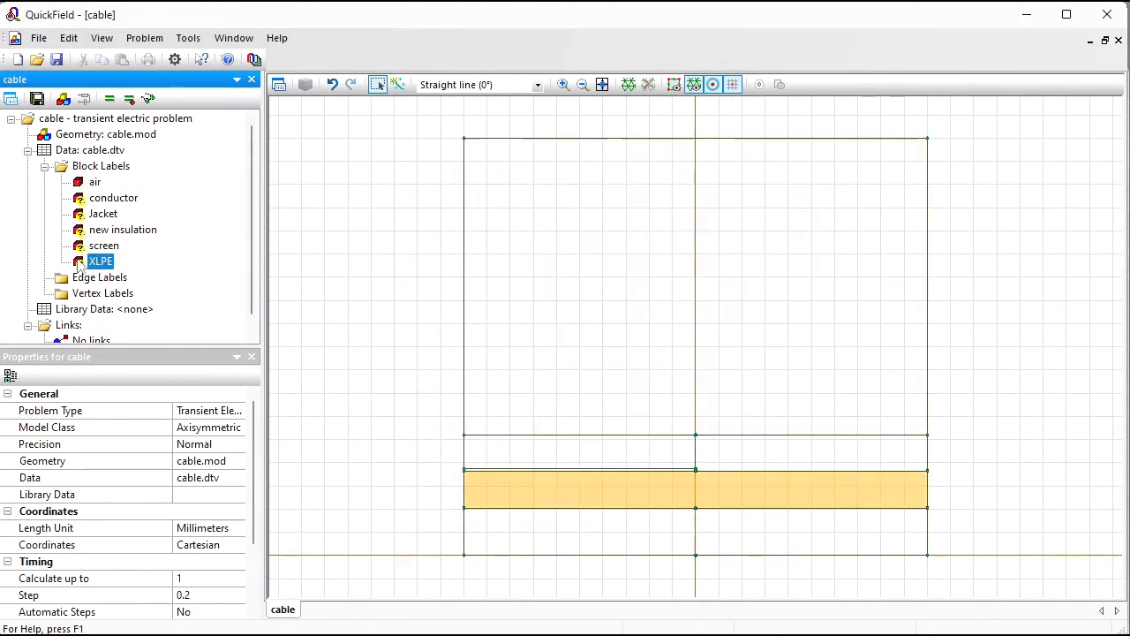
double_click(80, 264)
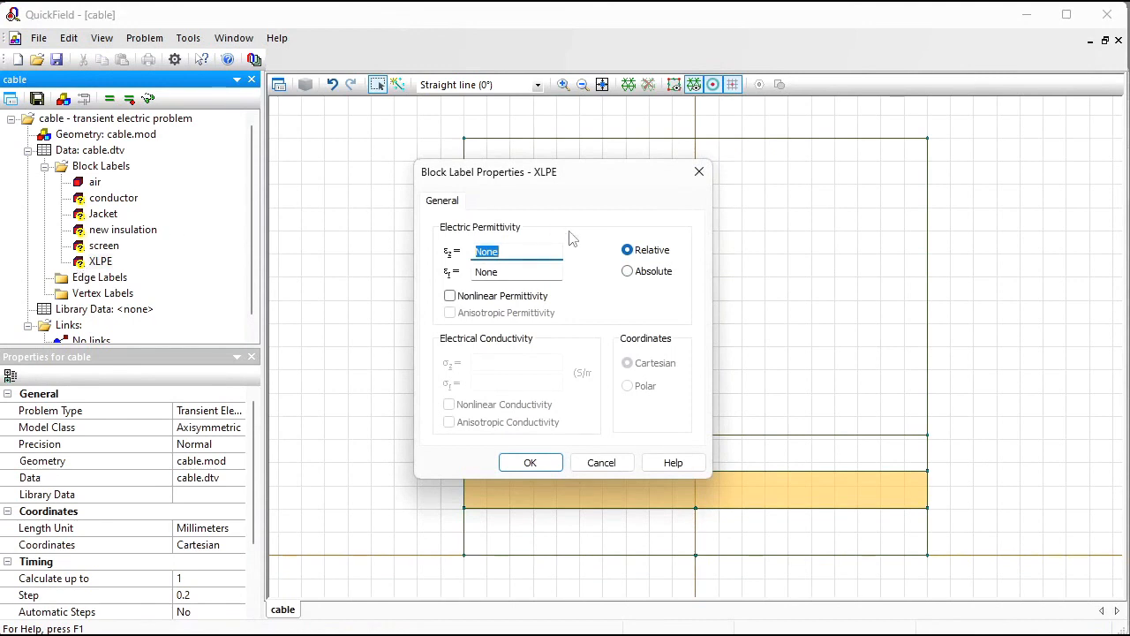
text(2.5)
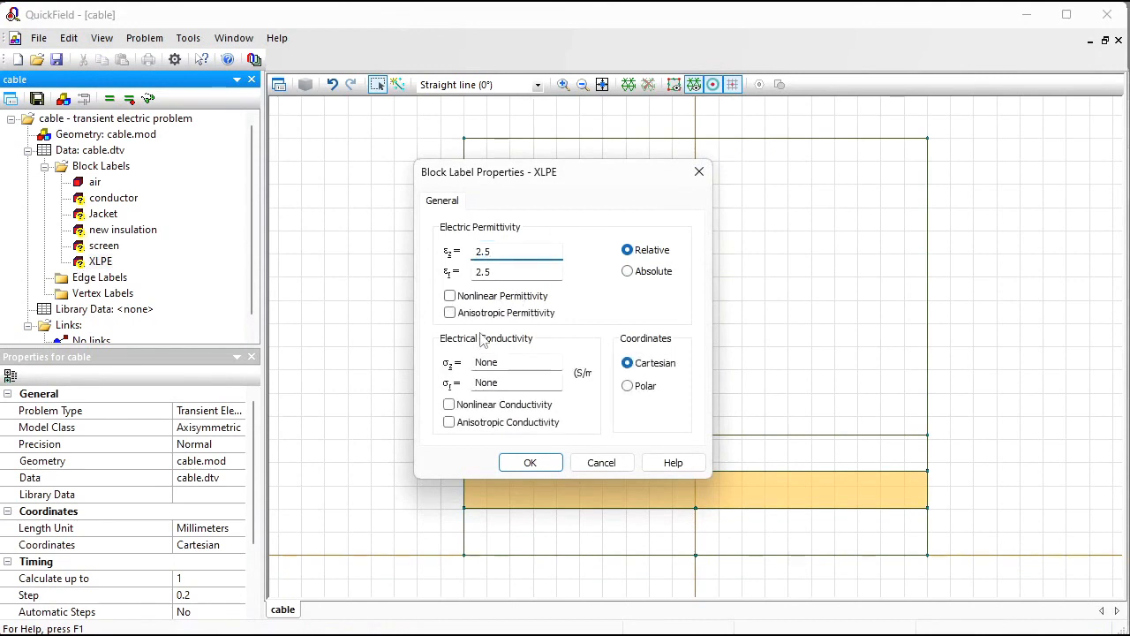
click(515, 361)
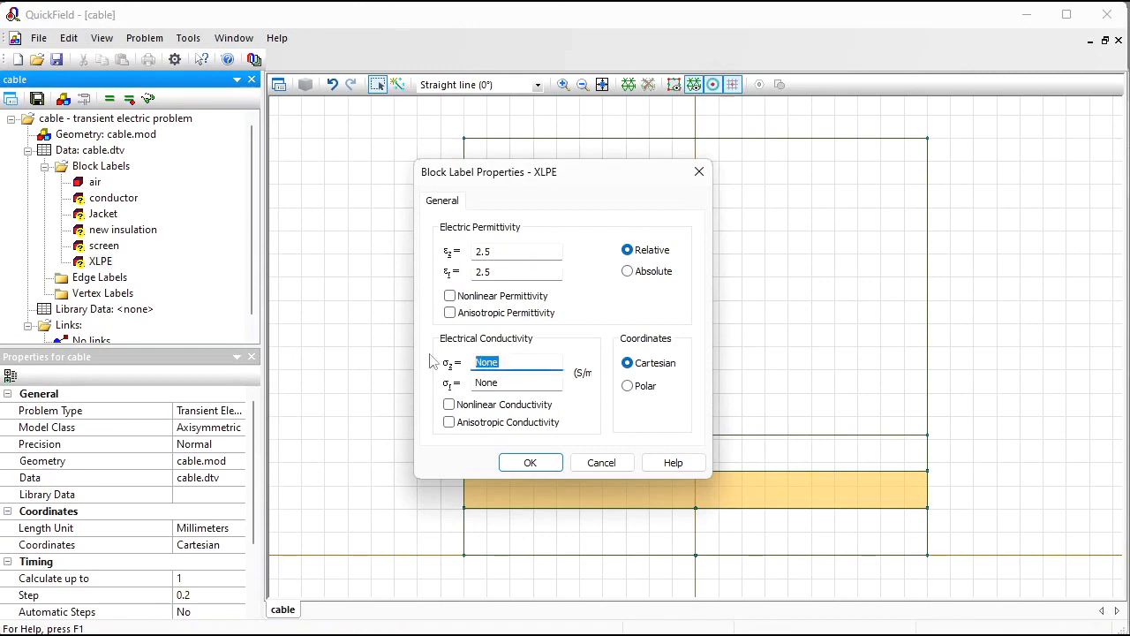
text(1e-15)
click(517, 462)
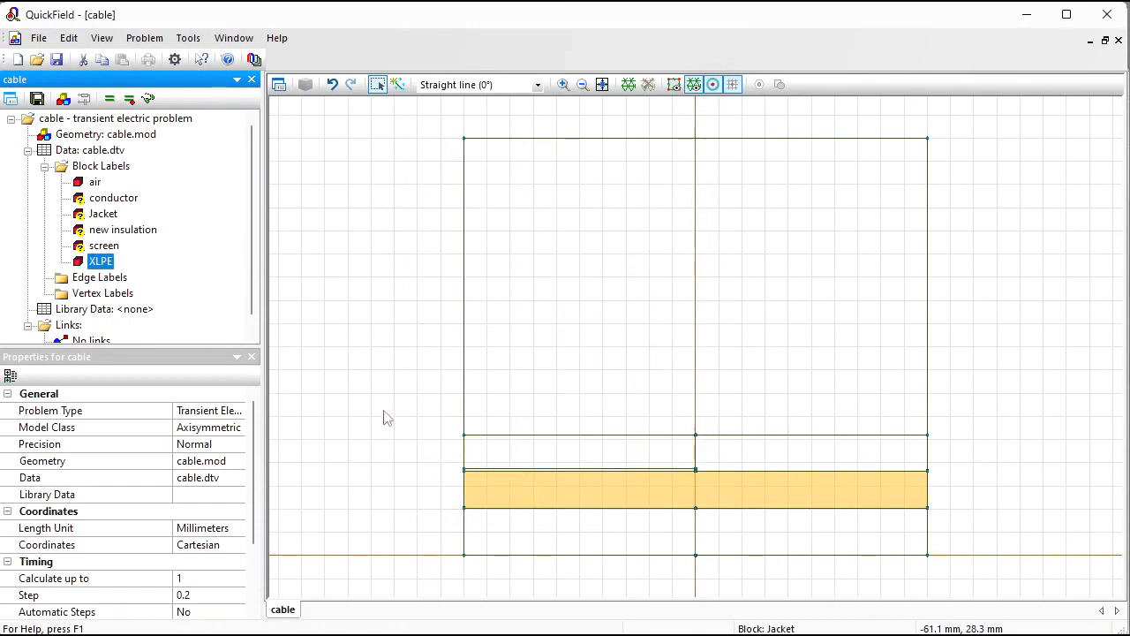
Give the Jacket block label a relative electric permittivity of 2.3 and an electrical conductivity of 1e-15 S/m.
click(106, 230)
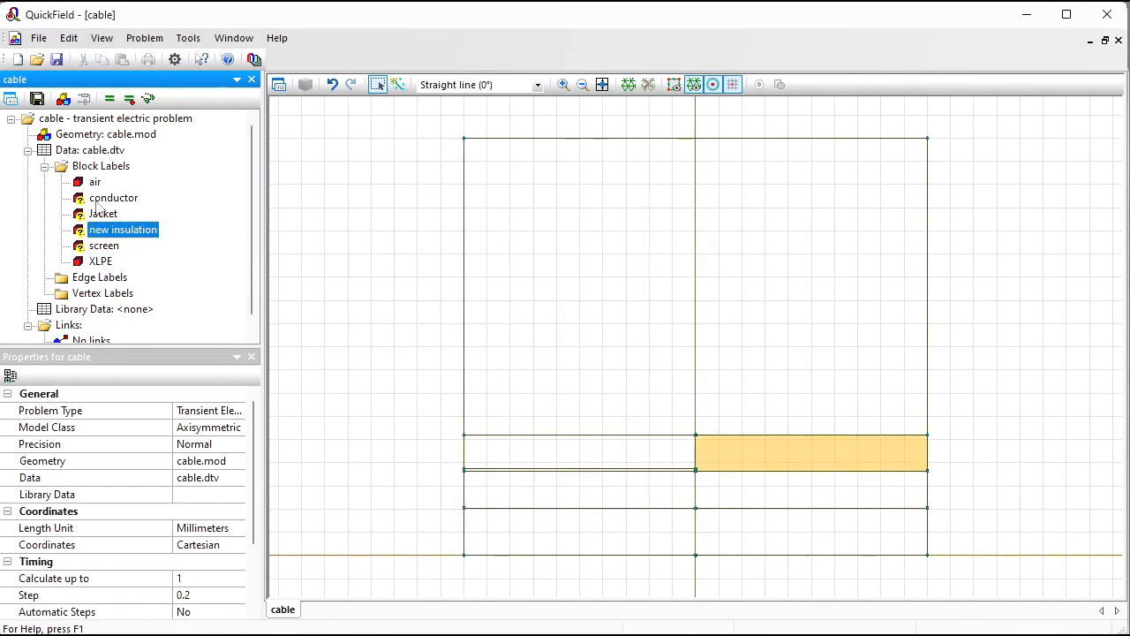
click(99, 213)
double_click(99, 215)
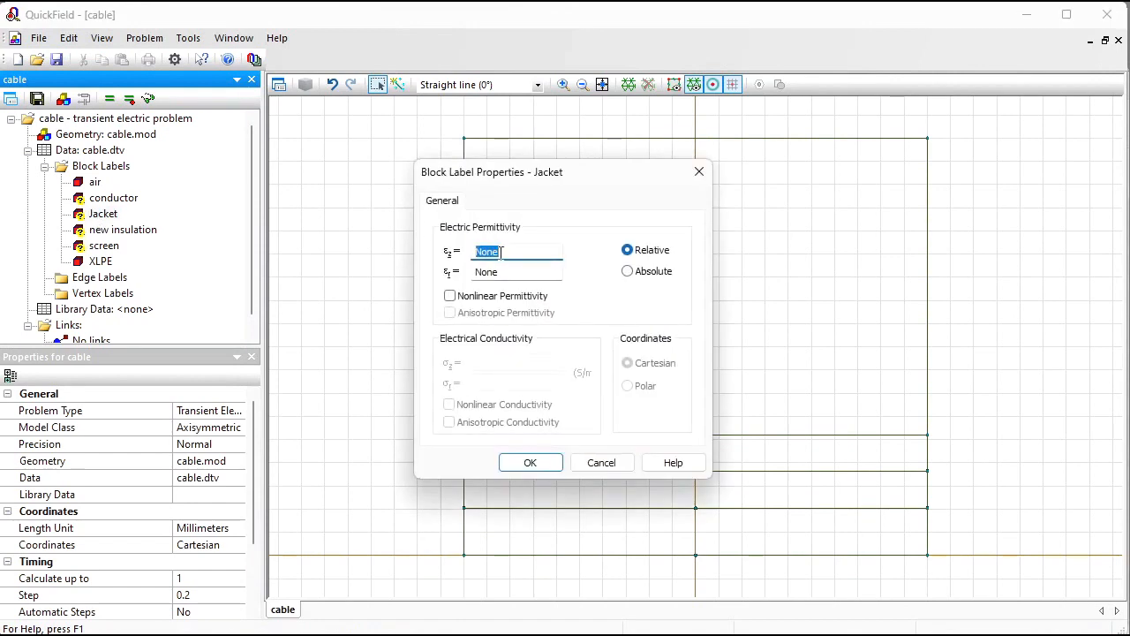
text(2.3)
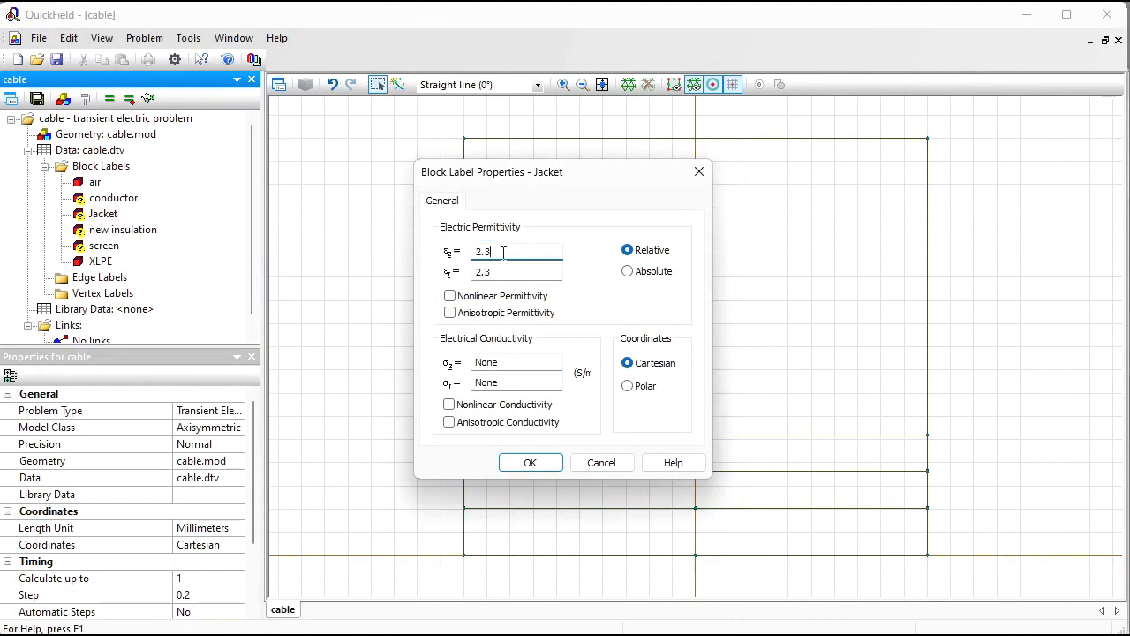
double_click(510, 362)
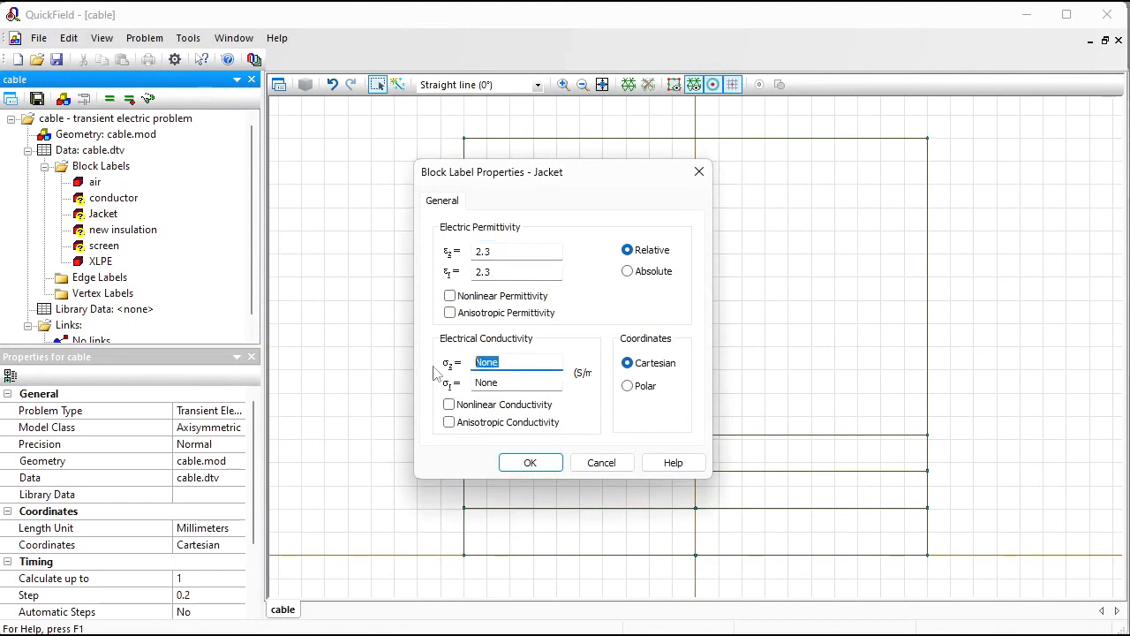
text(1e-15)
click(531, 466)
Give the new insulation block label a relative electric permittivity of 2.3 and an electrical conductivity of 1e-15 S/m.
double_click(91, 233)
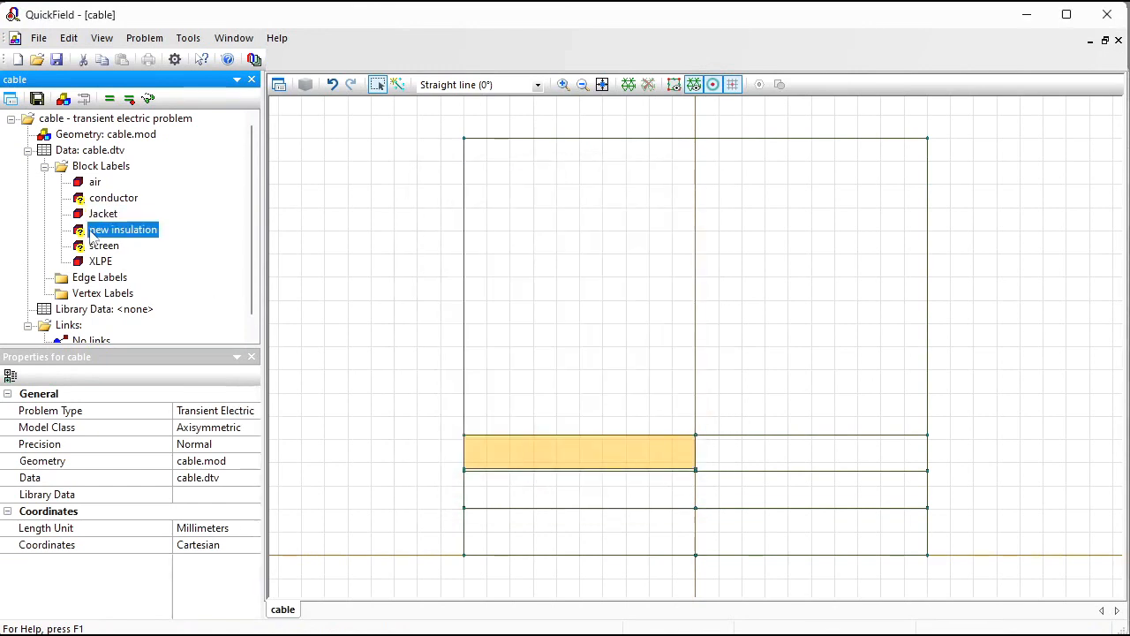
text(2.3)
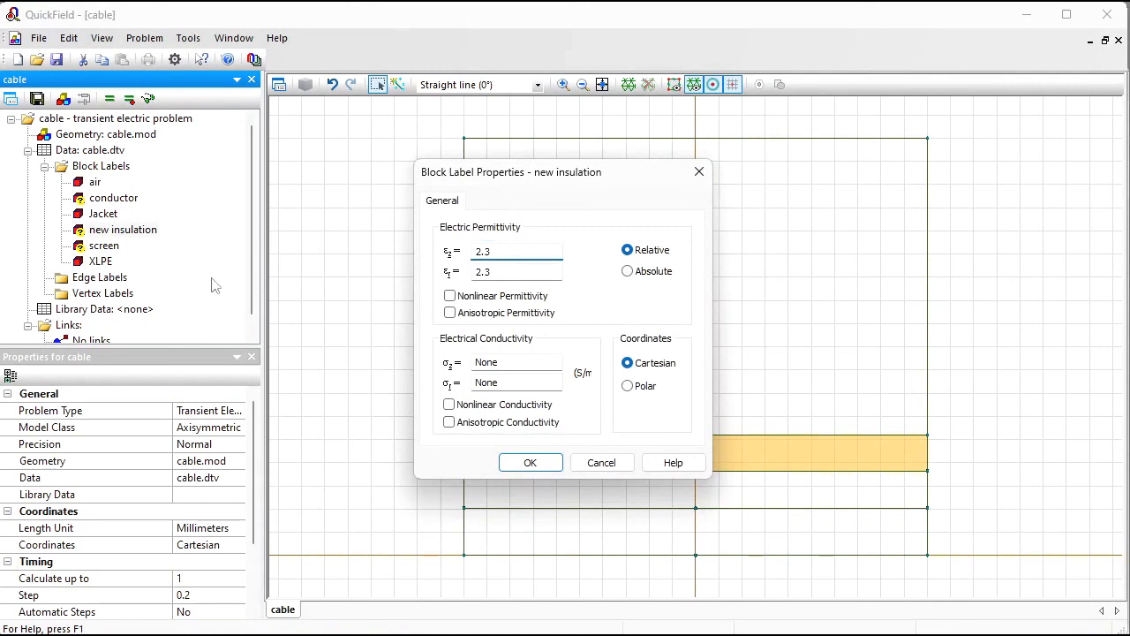
click(502, 366)
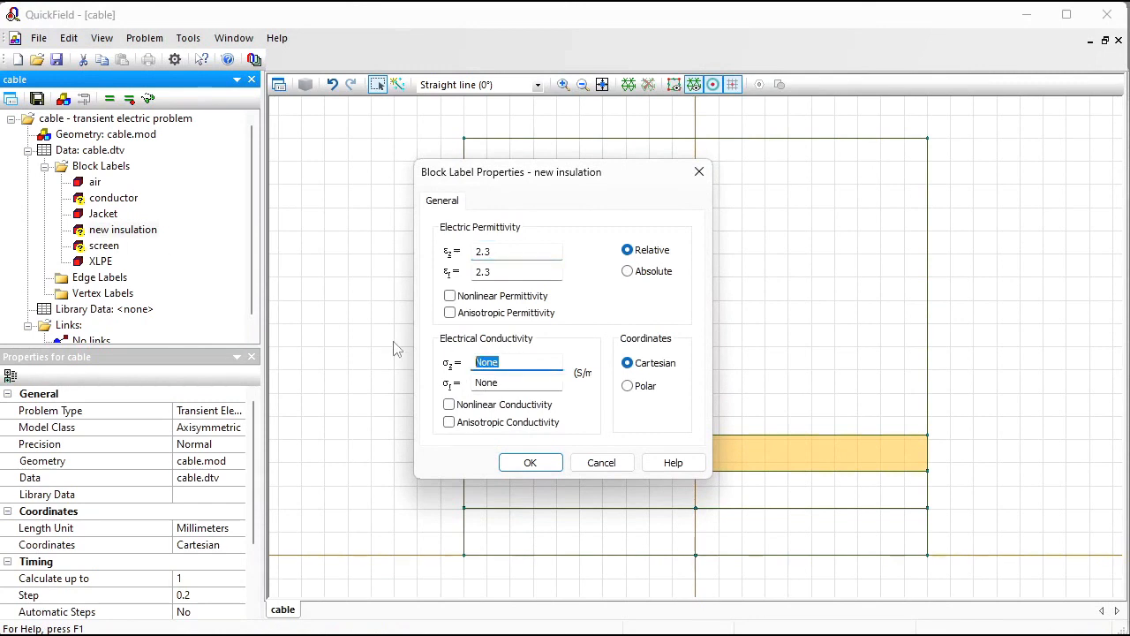
text(1e-15)
key(Return)
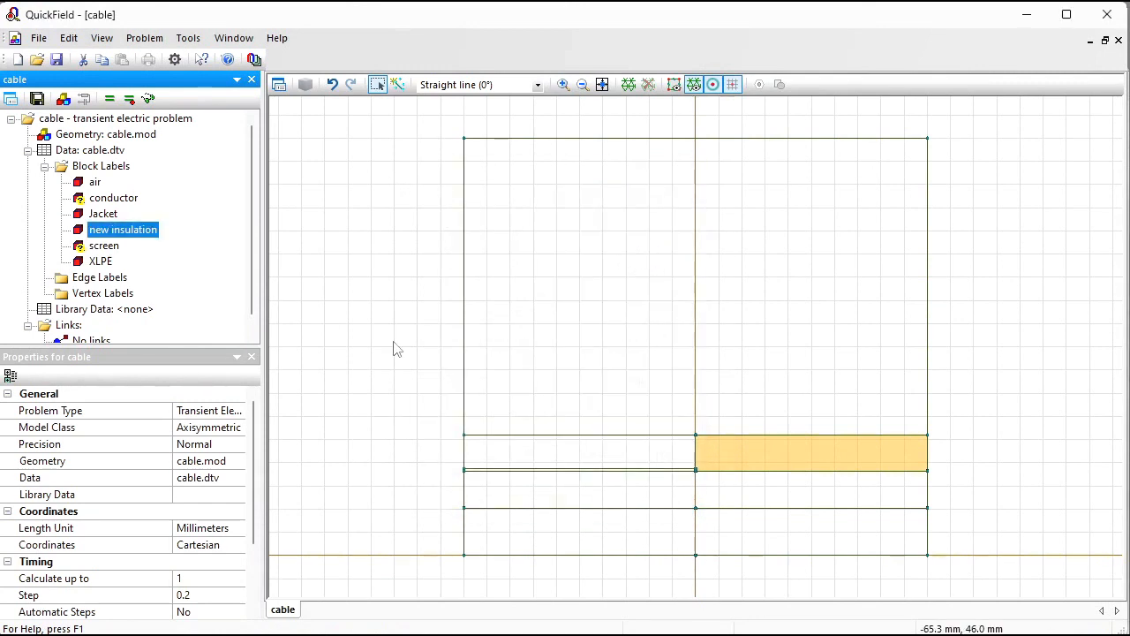
Define the conductor block label with its electric permittivity left at None.
click(117, 199)
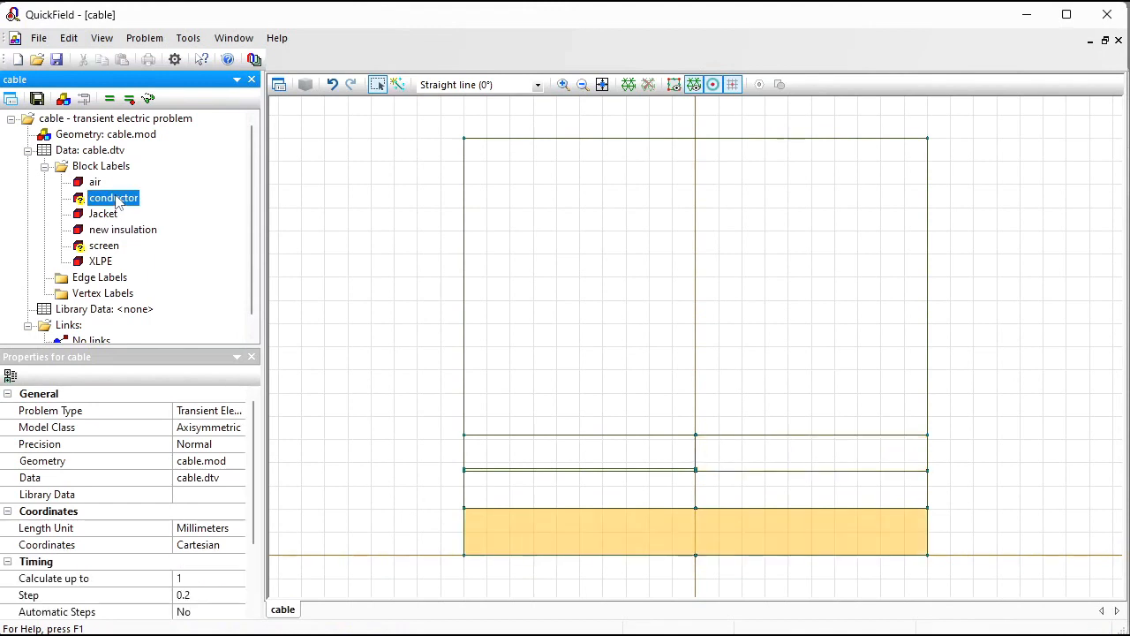
double_click(117, 200)
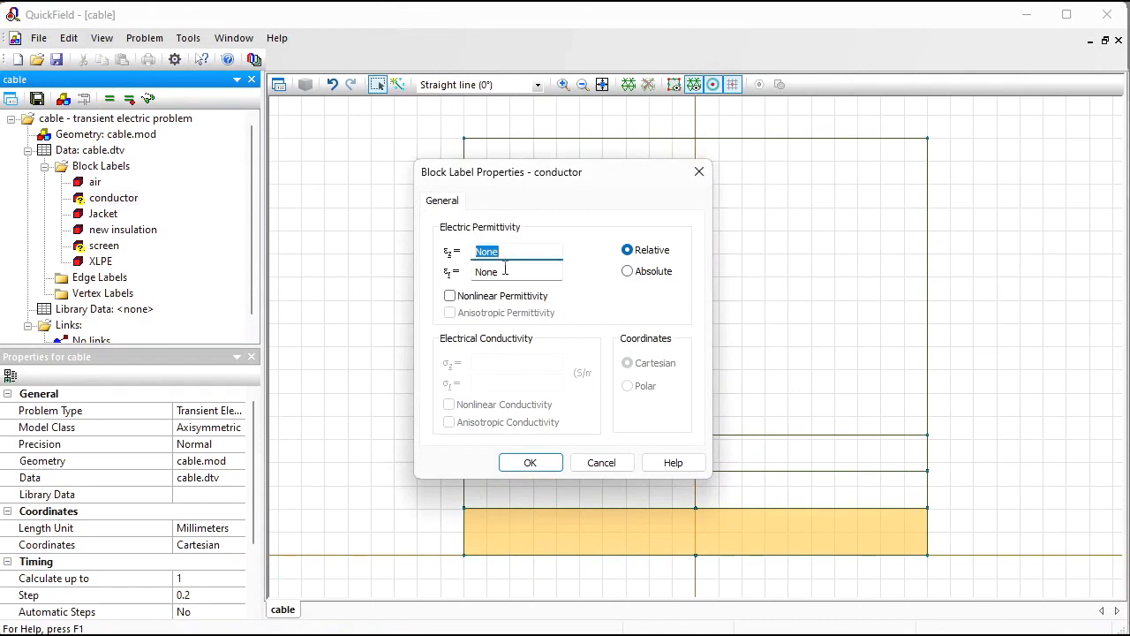
click(525, 461)
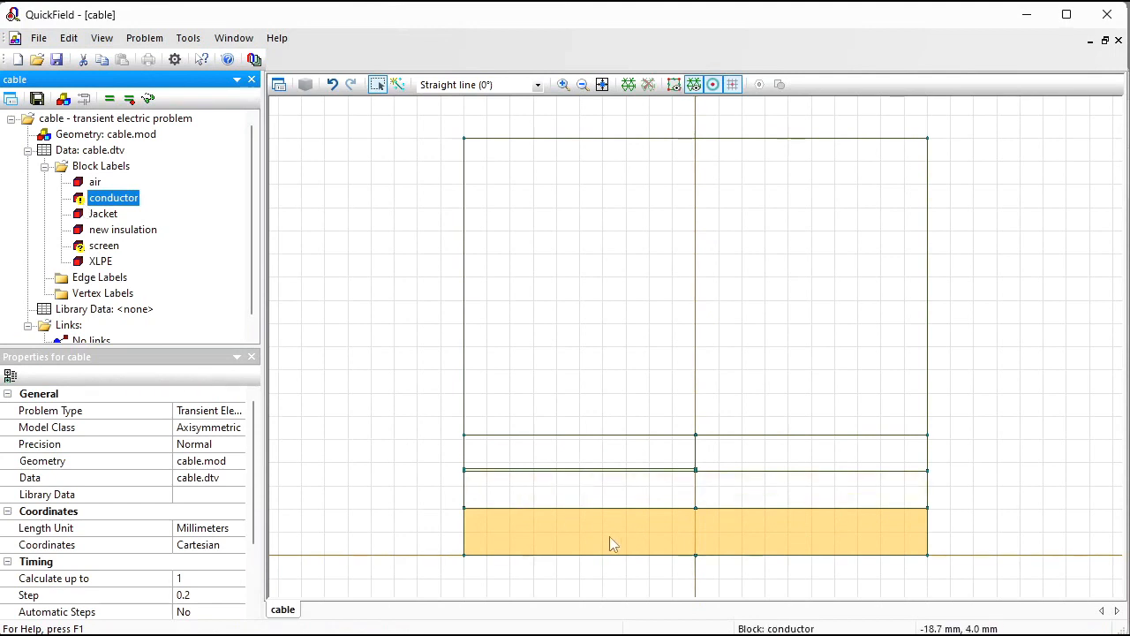
Label the two edges between the conductor and XLPE layers "HV".
click(498, 508)
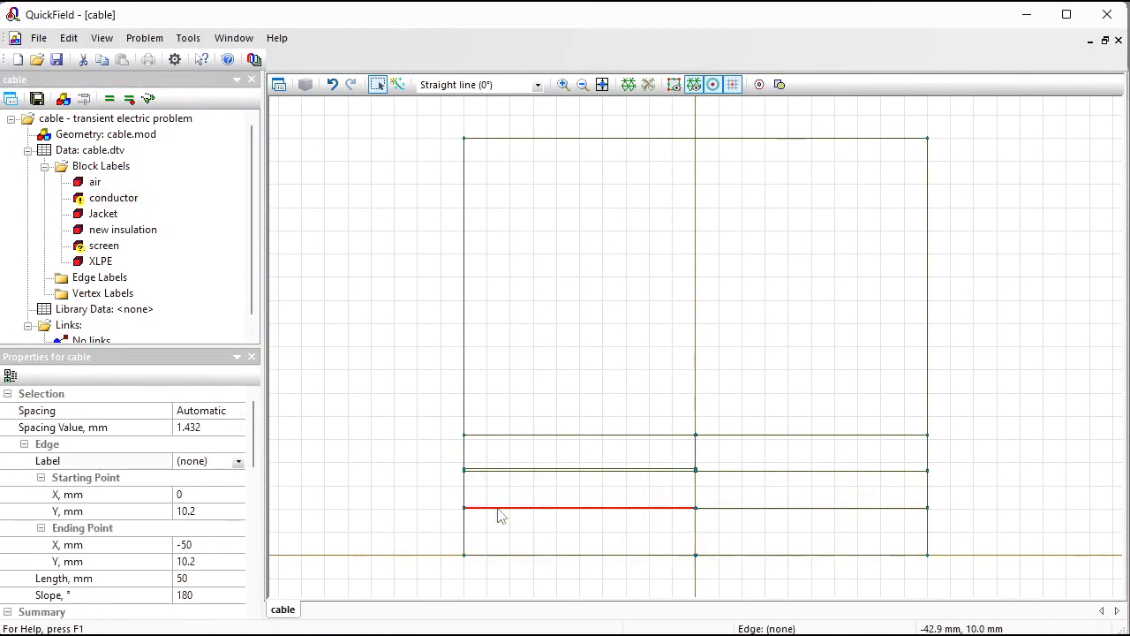
ctrl+click(757, 511)
click(208, 460)
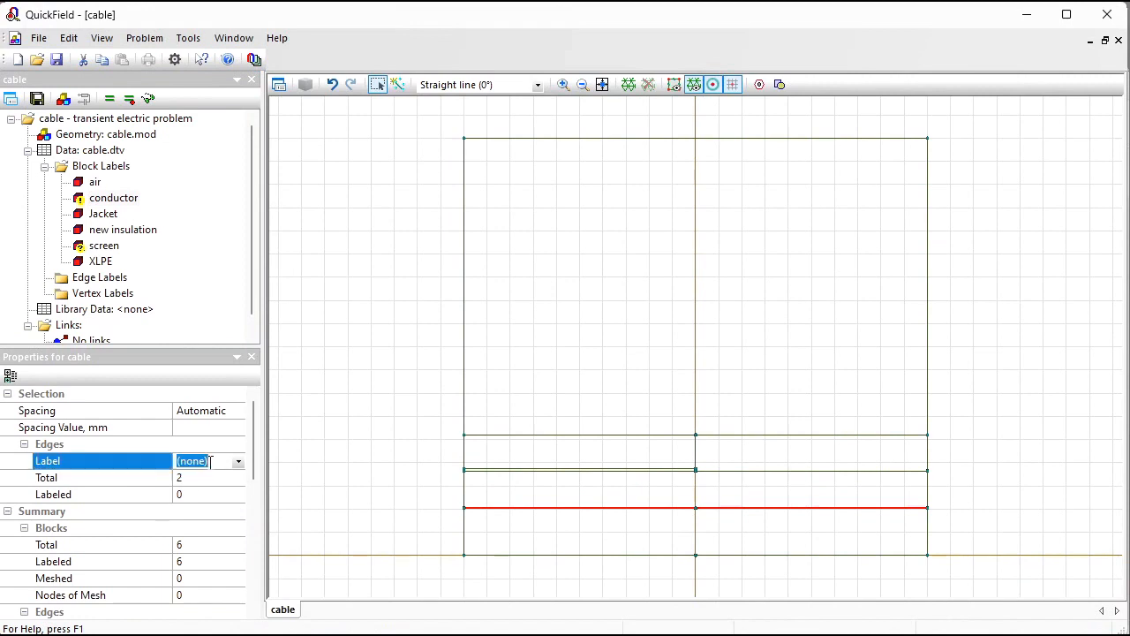
text(HV)
key(Return)
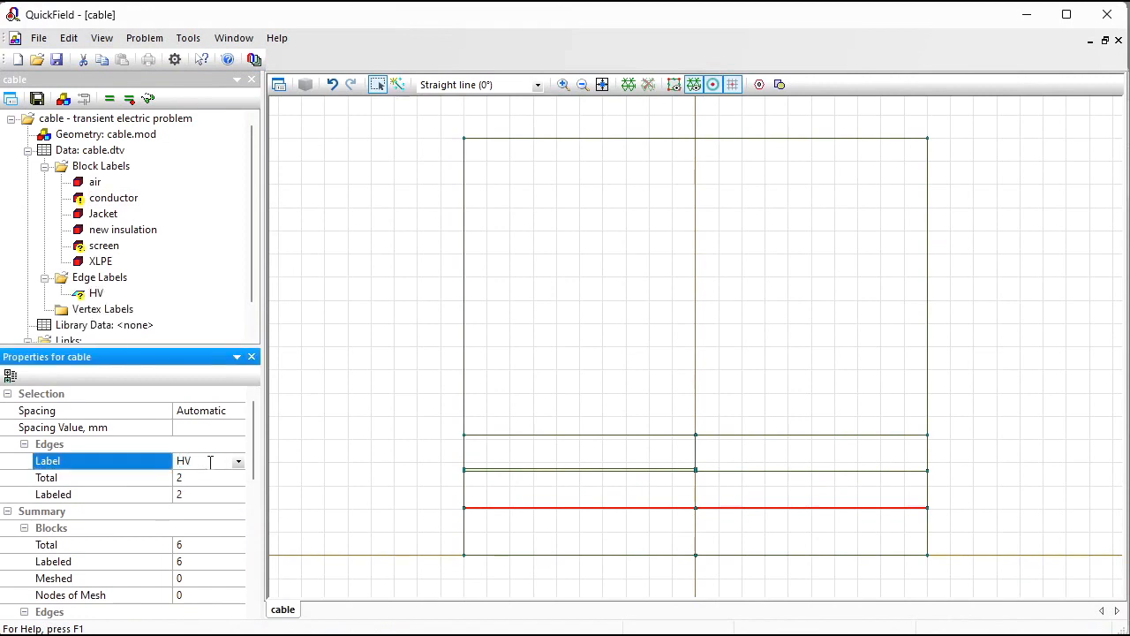
Enable the voltage condition on the HV edge label and enter the formula 33000 * sqrt(2) * sin(360*50*t).
click(93, 293)
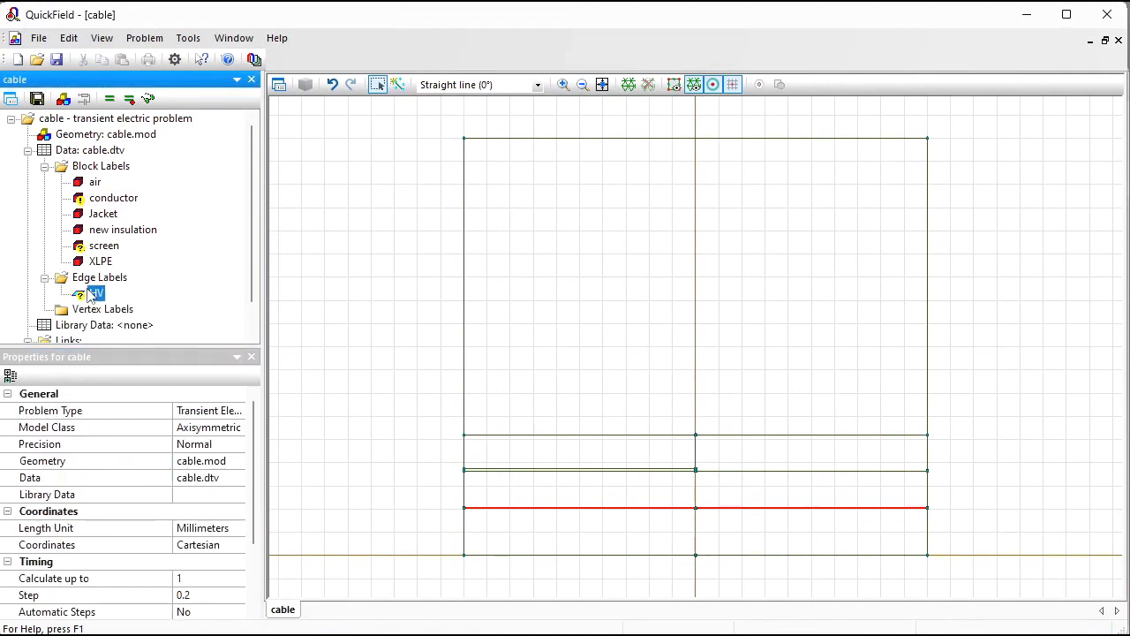
double_click(94, 293)
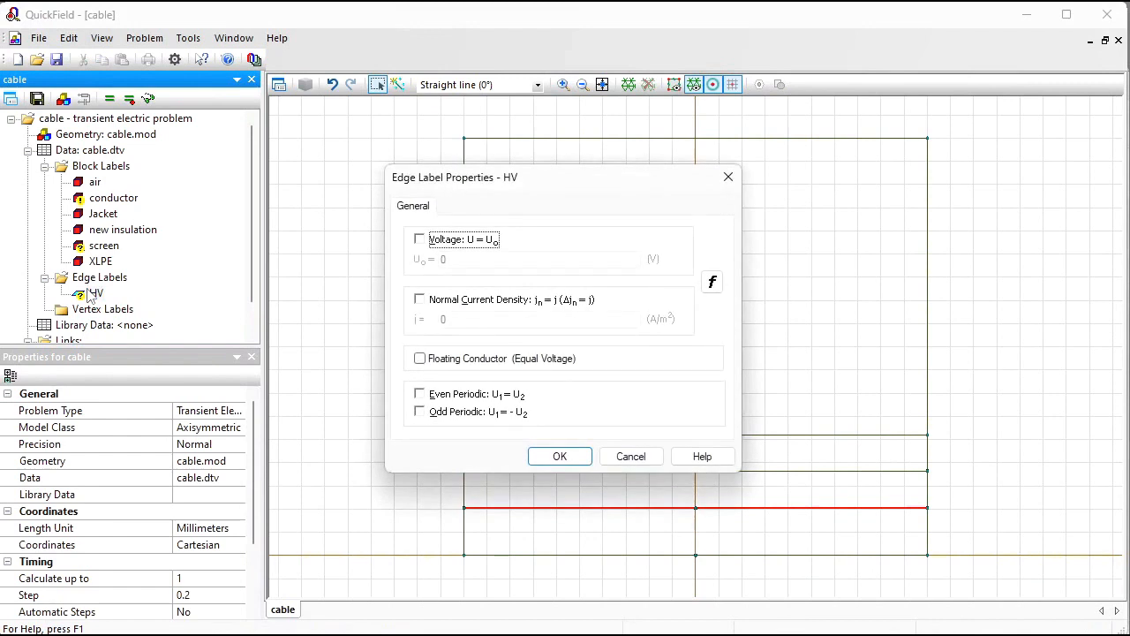
click(419, 240)
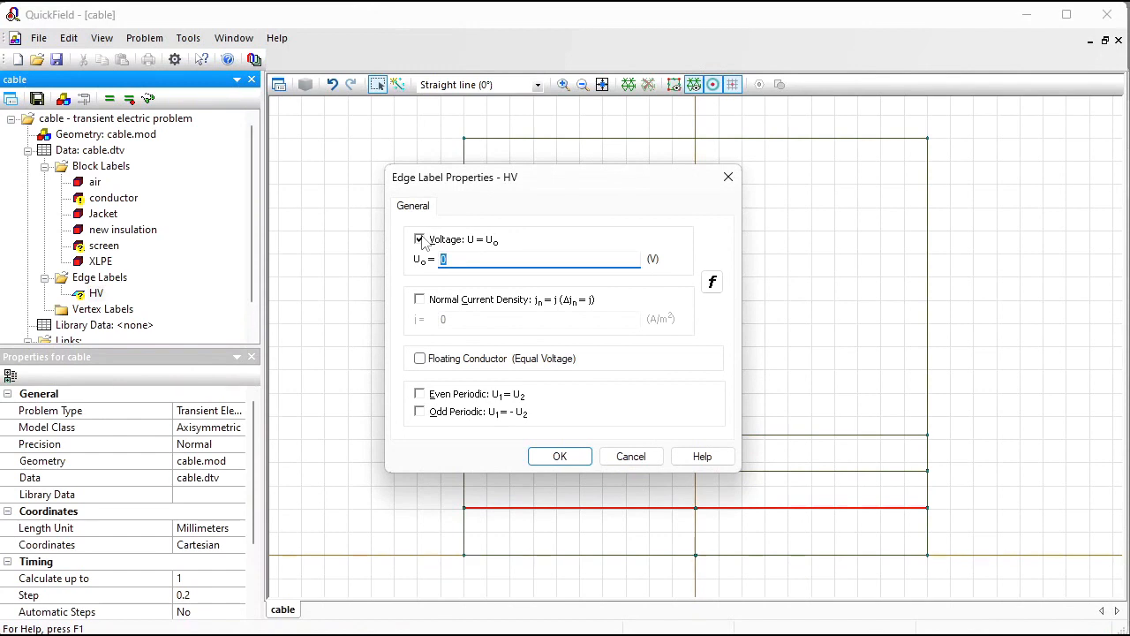
text(33000)
text(* sqrt)
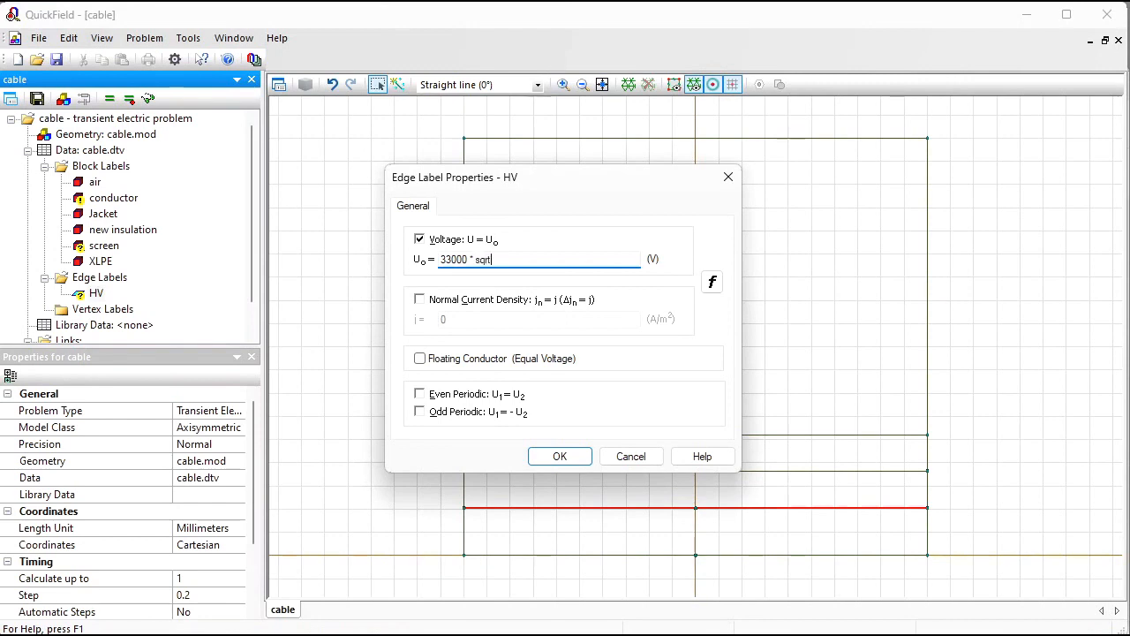
text((2) * sin()360*50*t)
Remove the sine factor from the HV voltage formula, reducing it to 33000 * sqrt(2), and apply the edge label properties.
drag(508, 261, 435, 272)
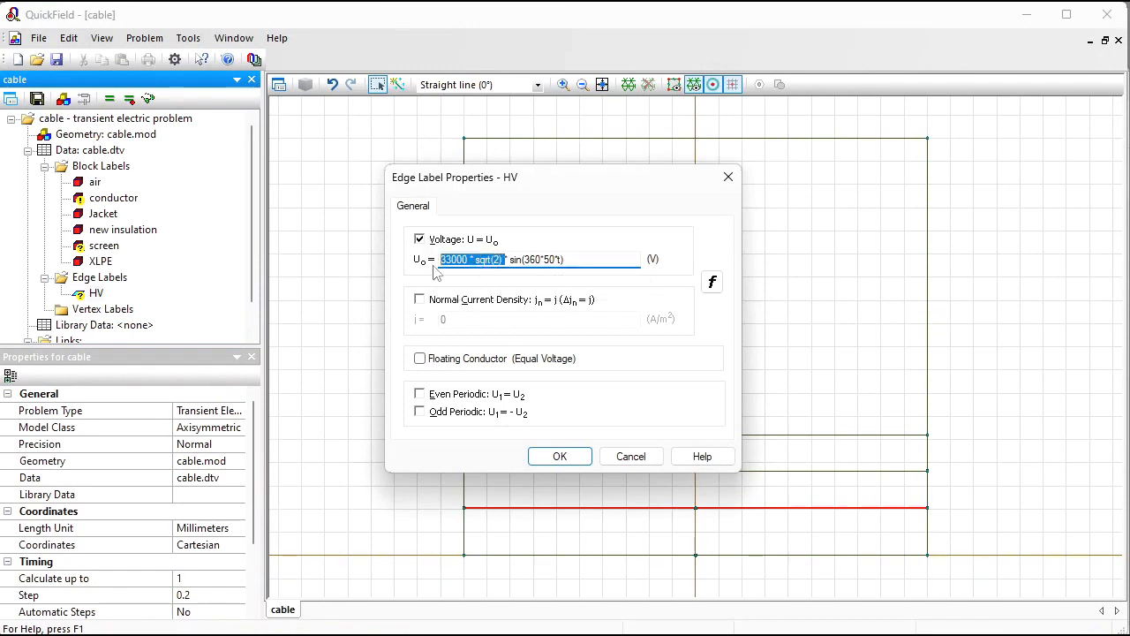
click(518, 261)
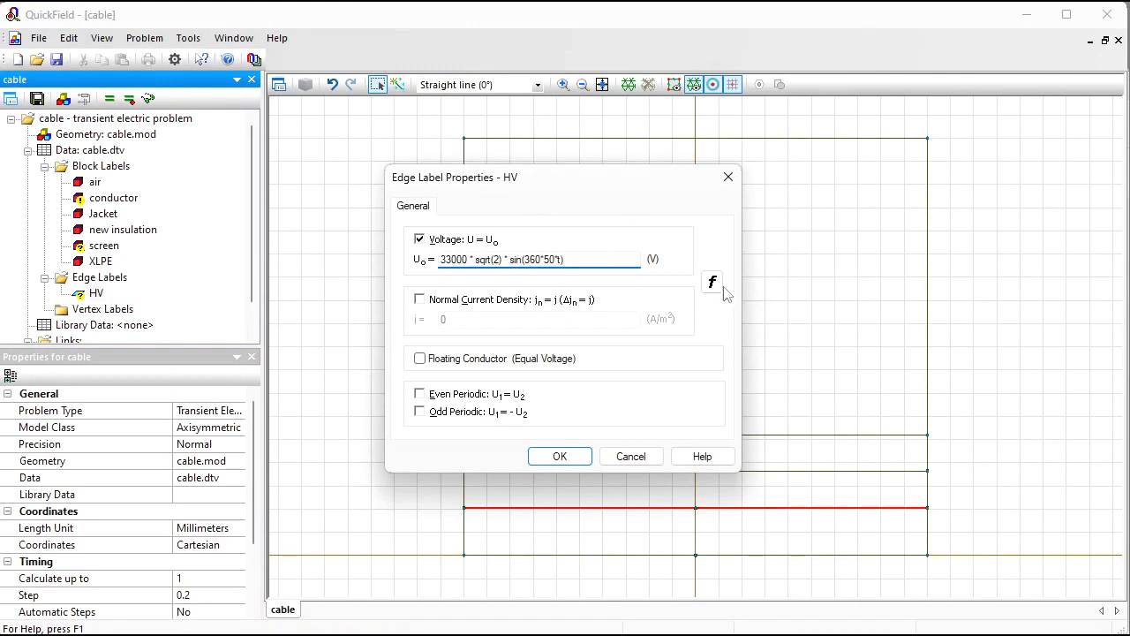
drag(505, 260, 576, 258)
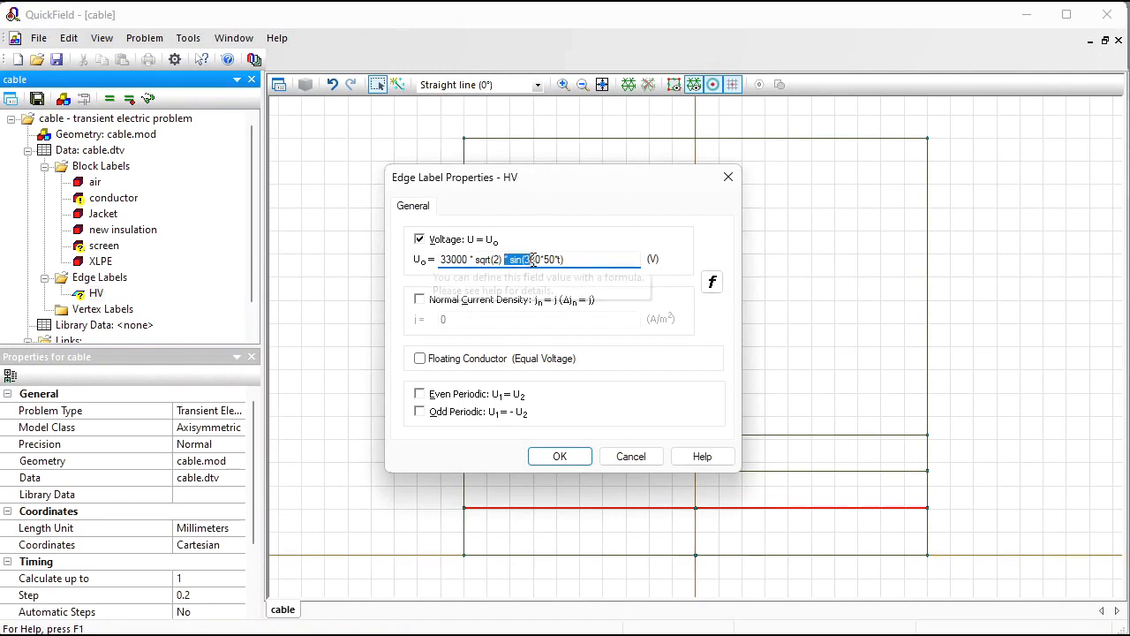
key(BackSpace)
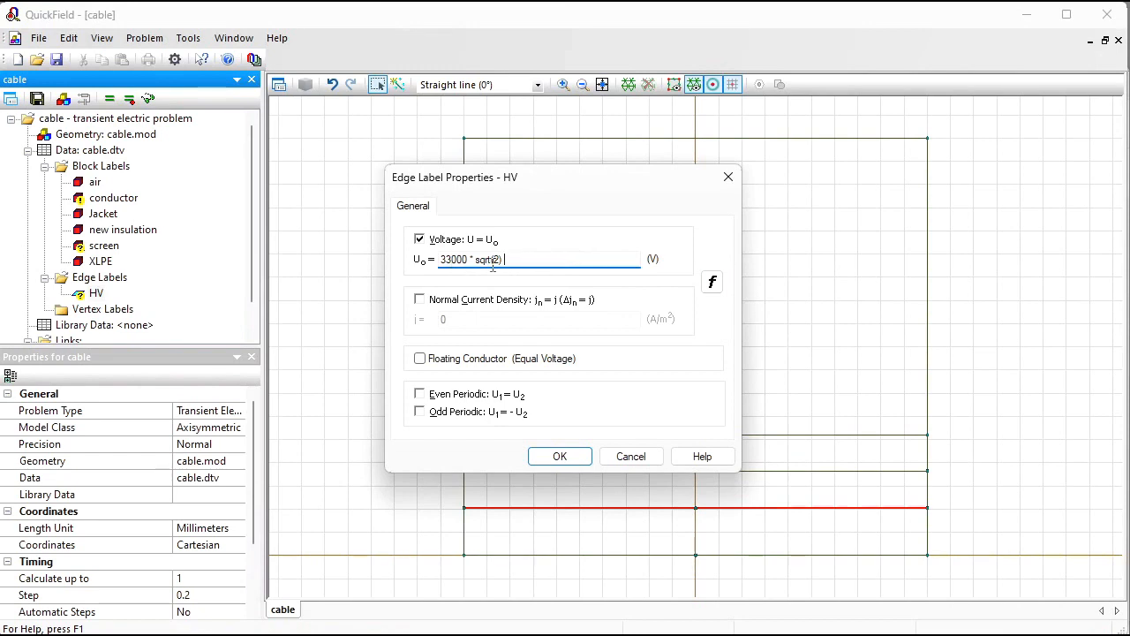
click(559, 456)
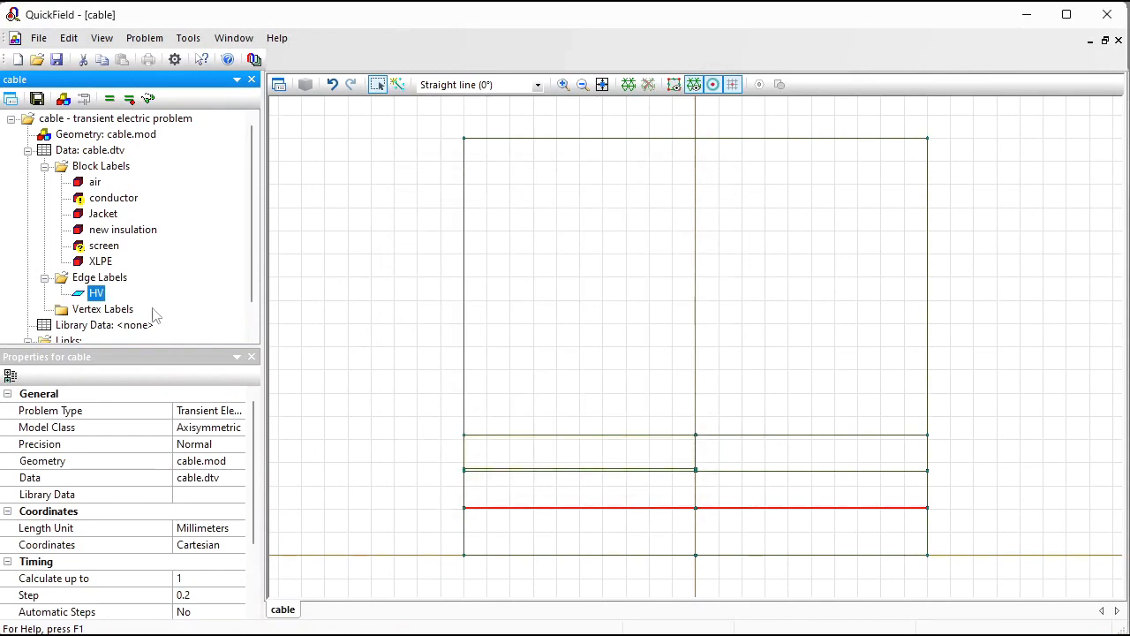
Define the screen block label with its electric permittivity left at None.
click(101, 247)
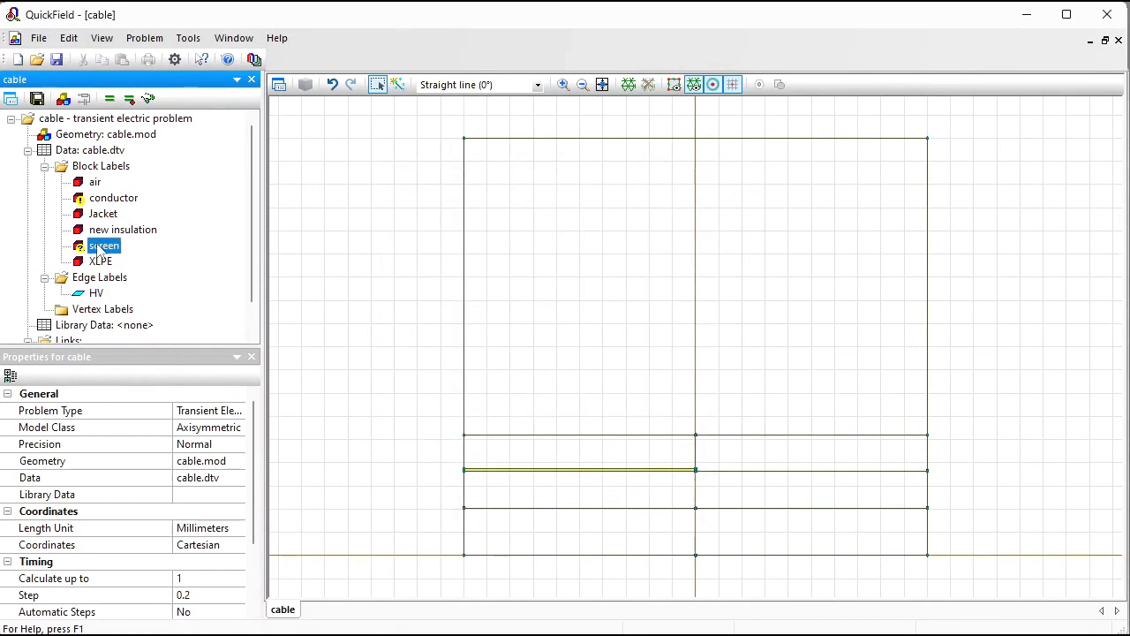
double_click(99, 247)
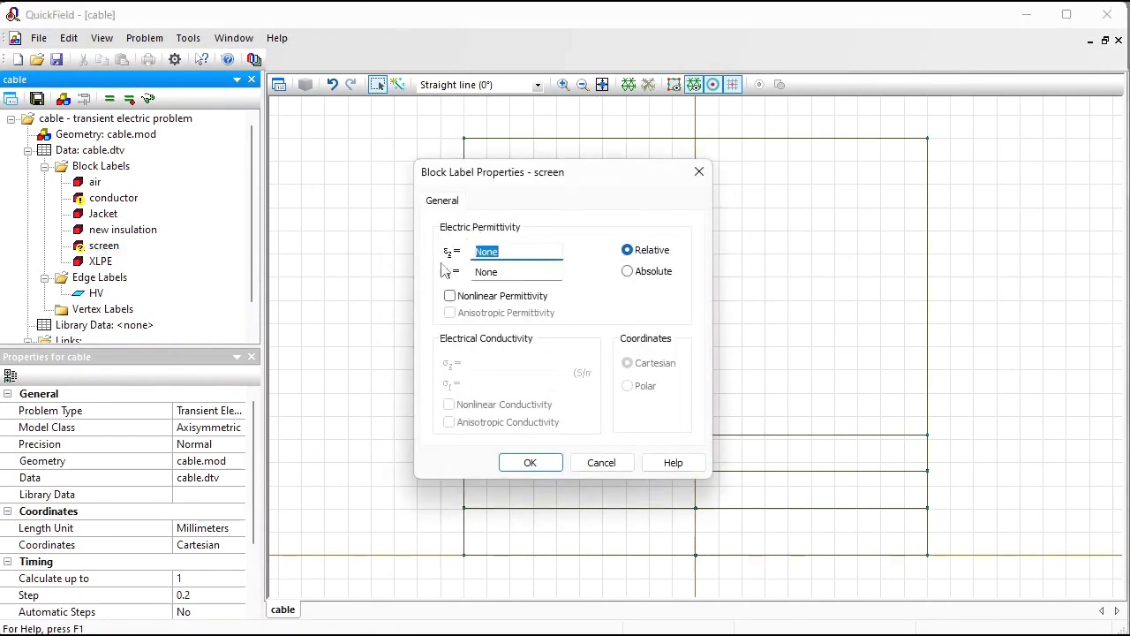
click(530, 462)
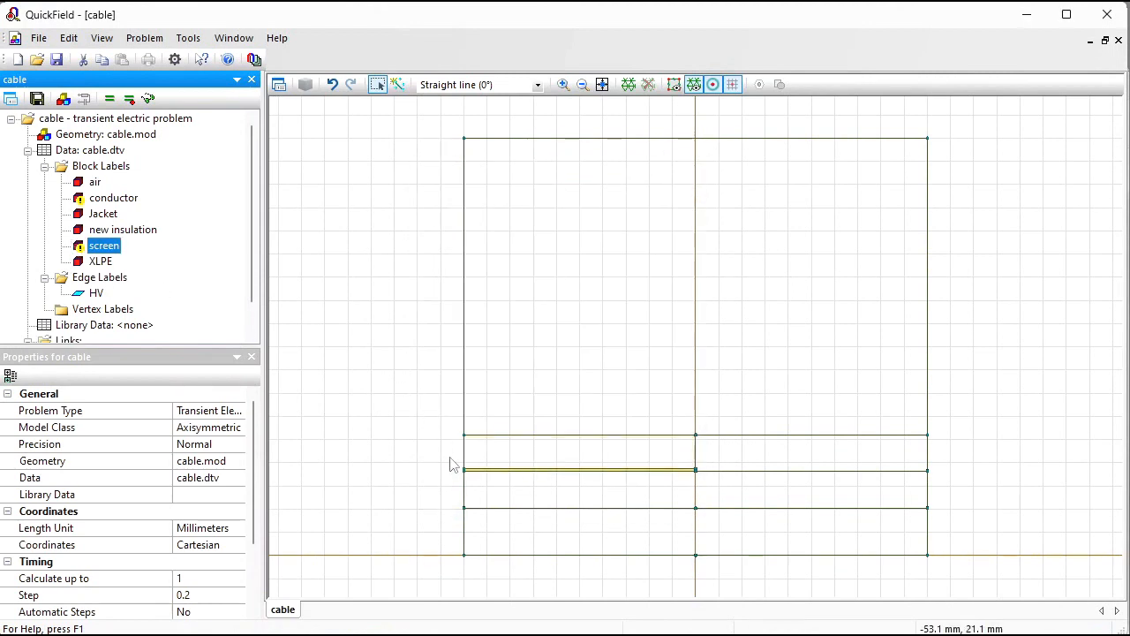
Label the four edges surrounding the thin screen block "0".
drag(451, 456, 729, 486)
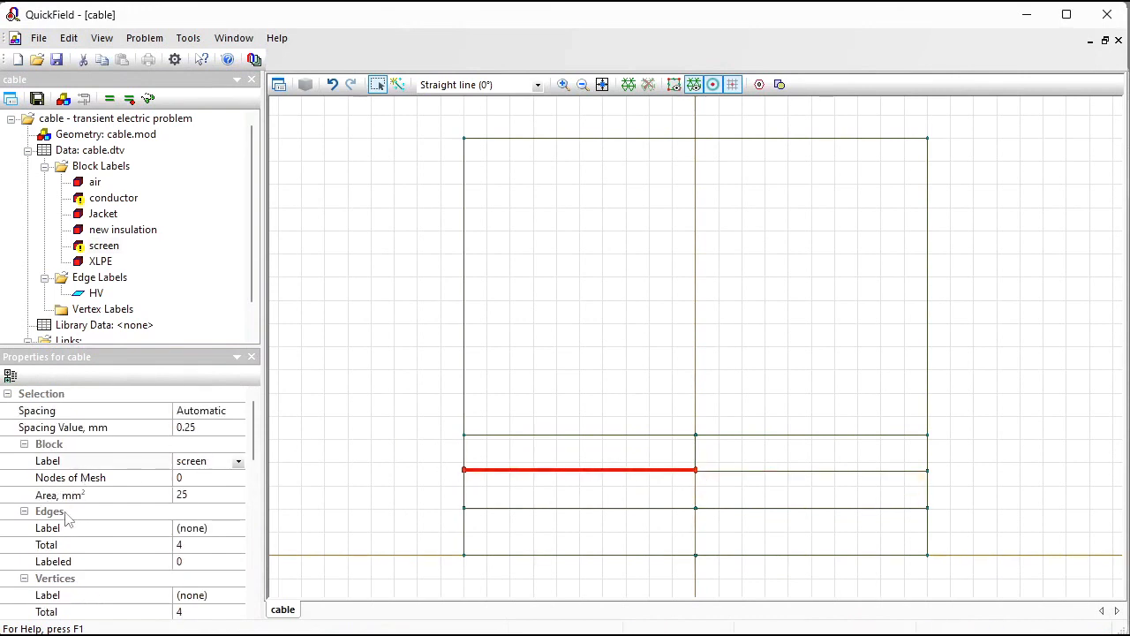
click(210, 535)
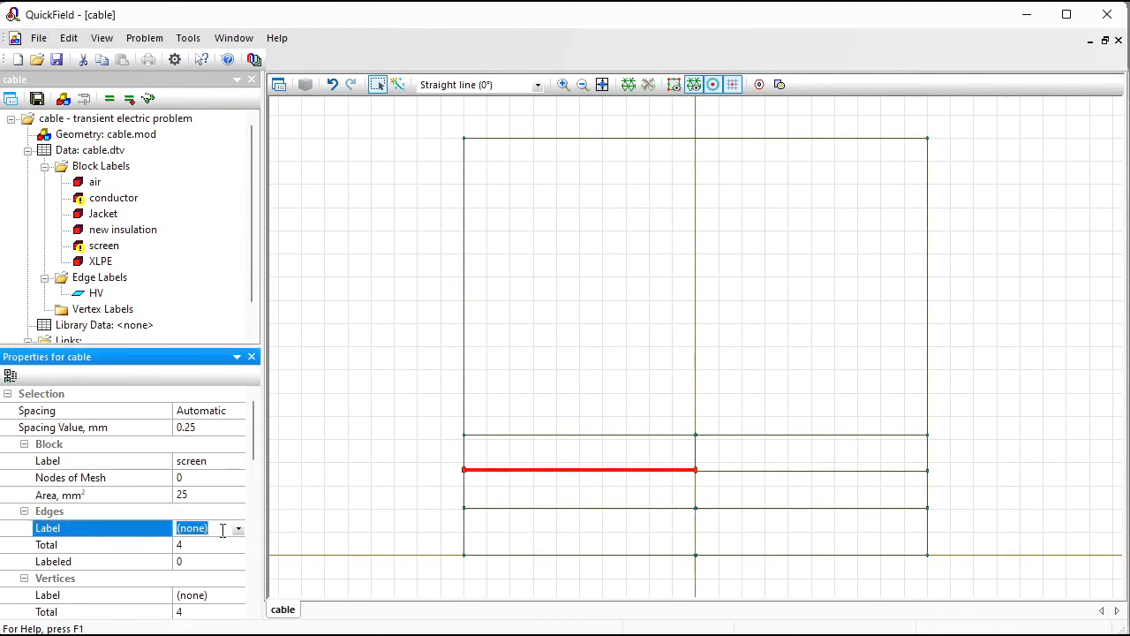
text(0)
key(Return)
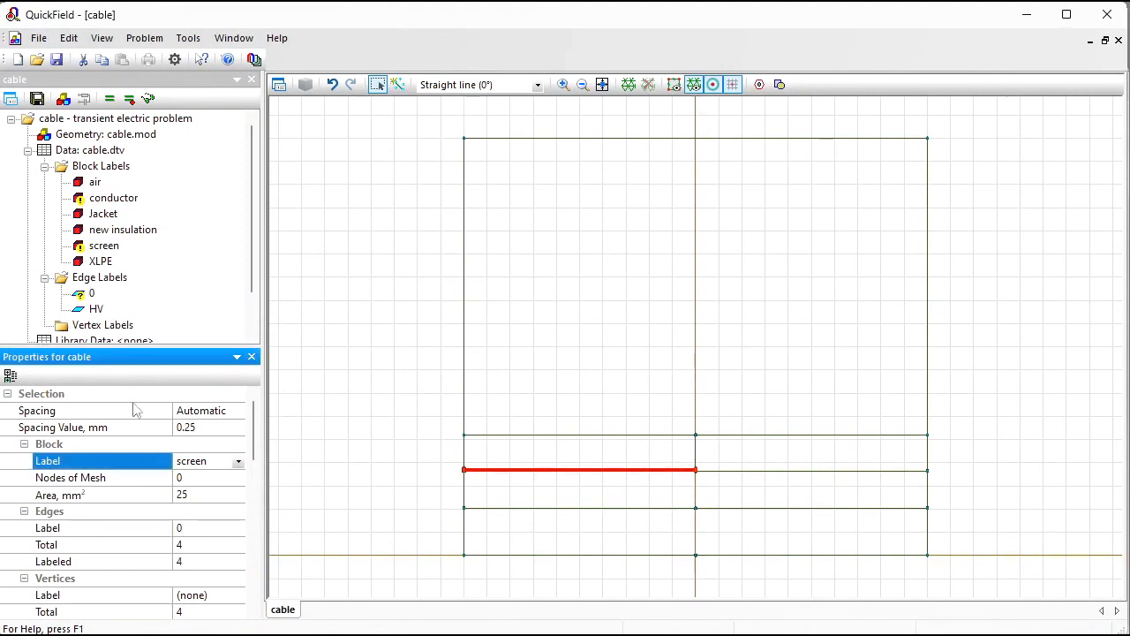
Enable the voltage condition on edge label "0" with U0 = 0 V and apply its properties.
double_click(90, 294)
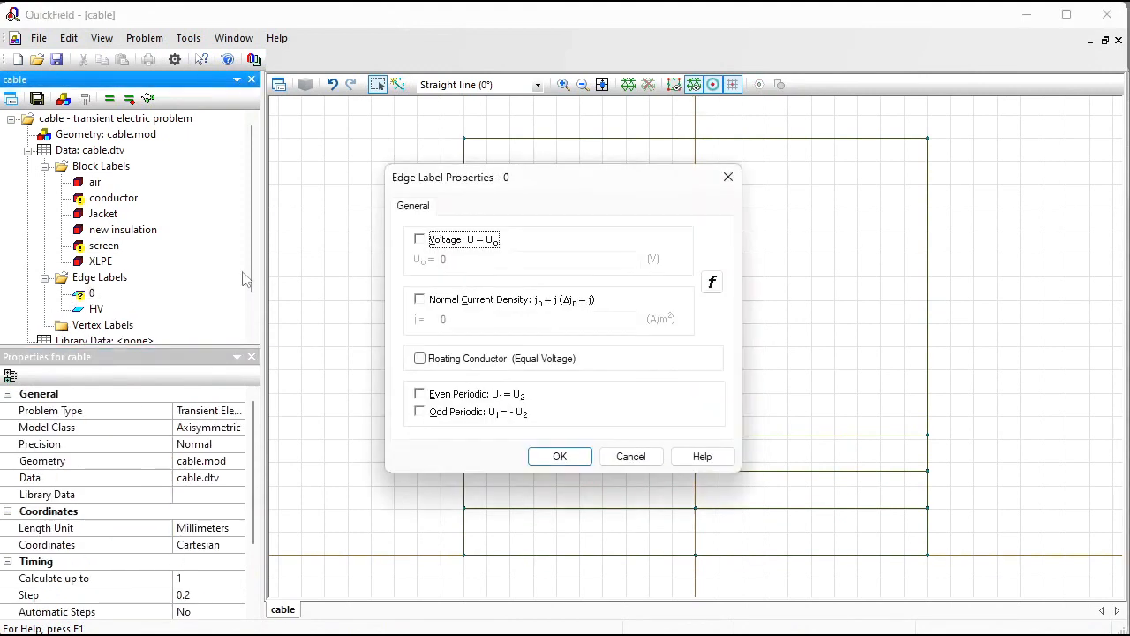
click(419, 239)
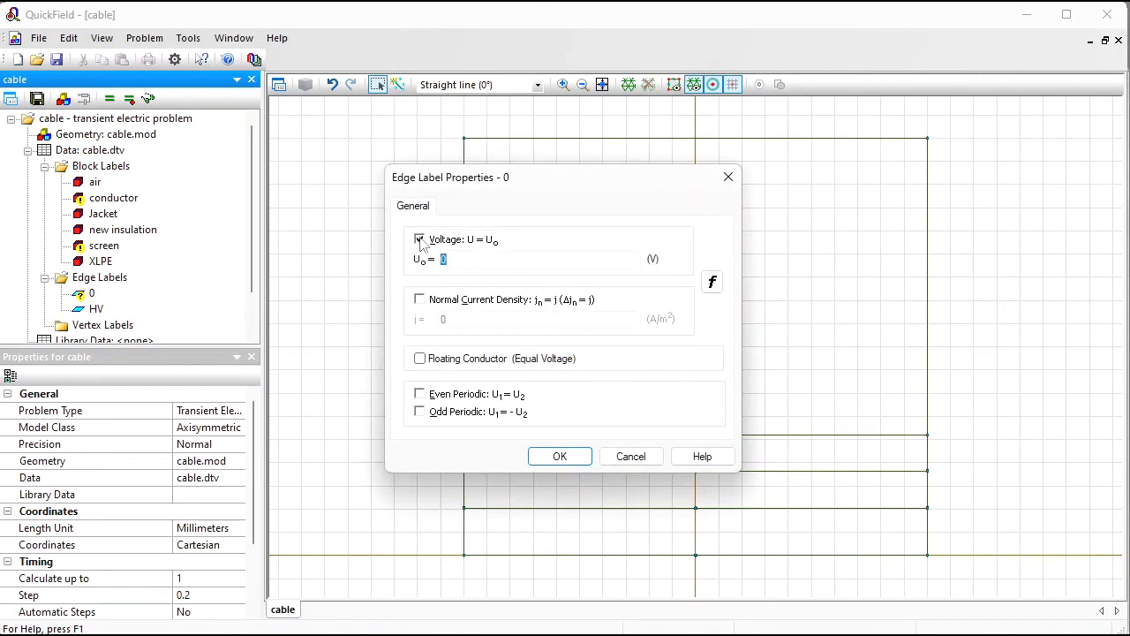
click(558, 457)
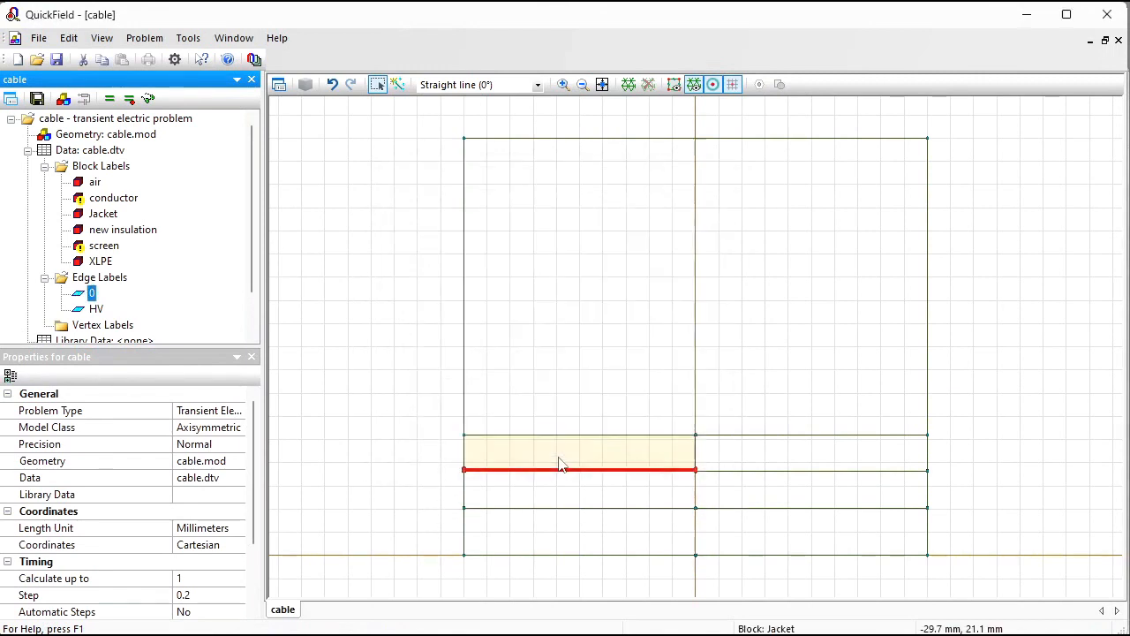
click(321, 156)
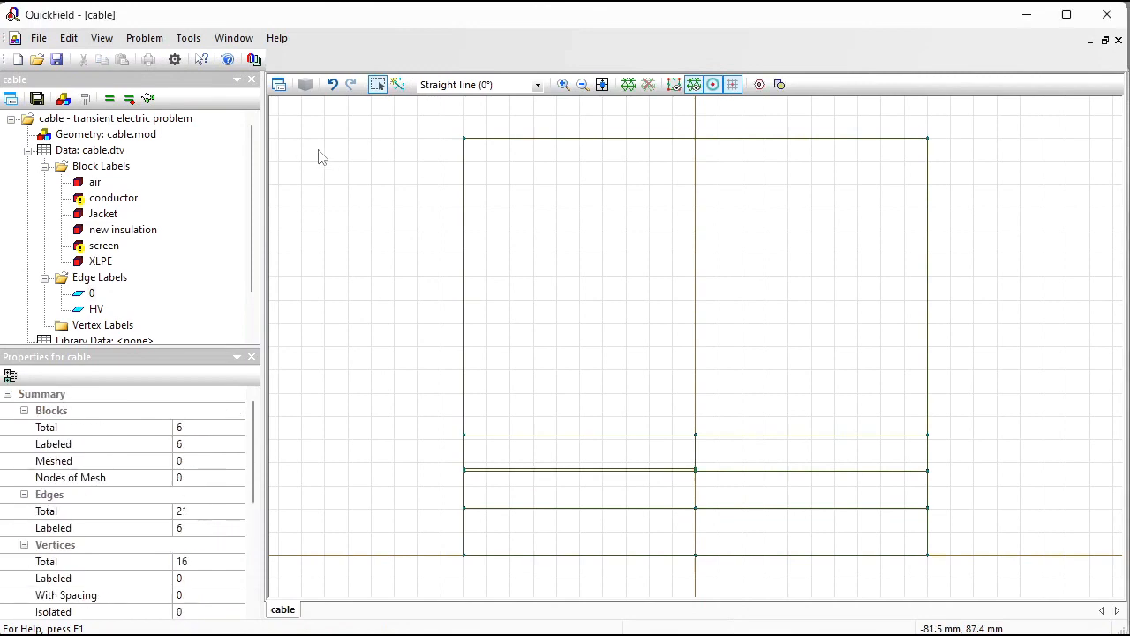
Mesh all blocks of the model and solve the saved problem, opening its field picture.
click(628, 84)
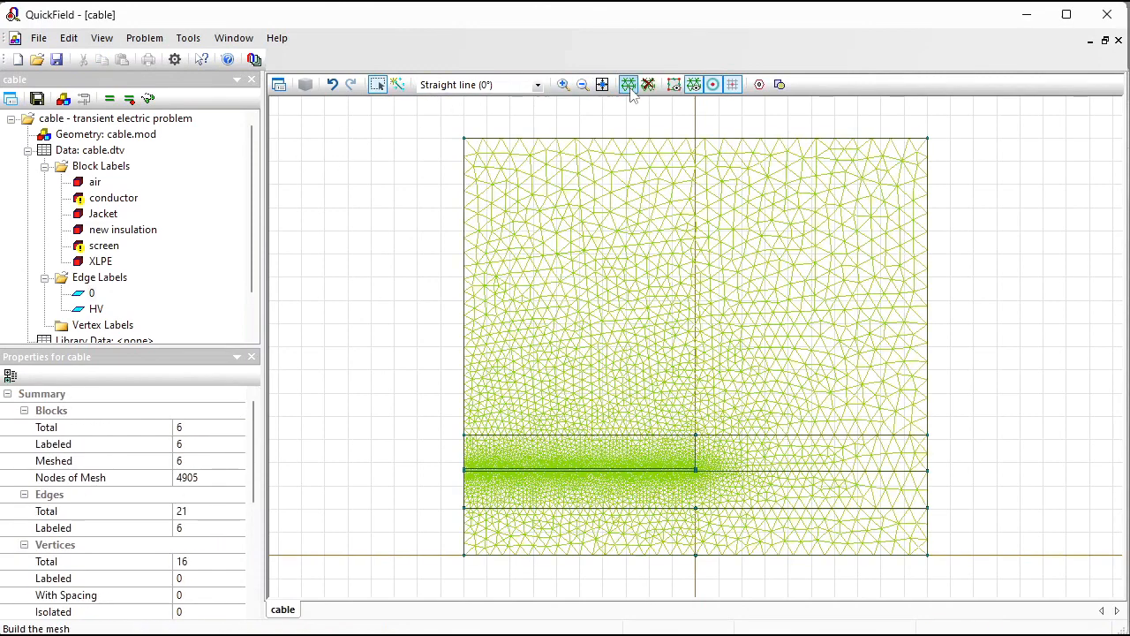
click(37, 98)
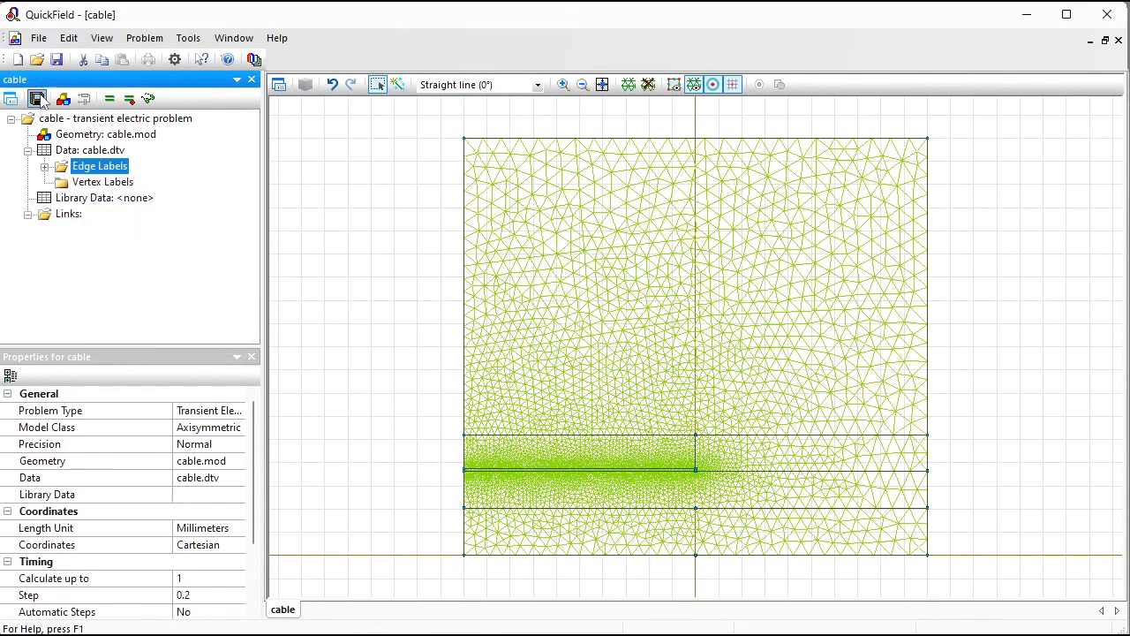
click(110, 98)
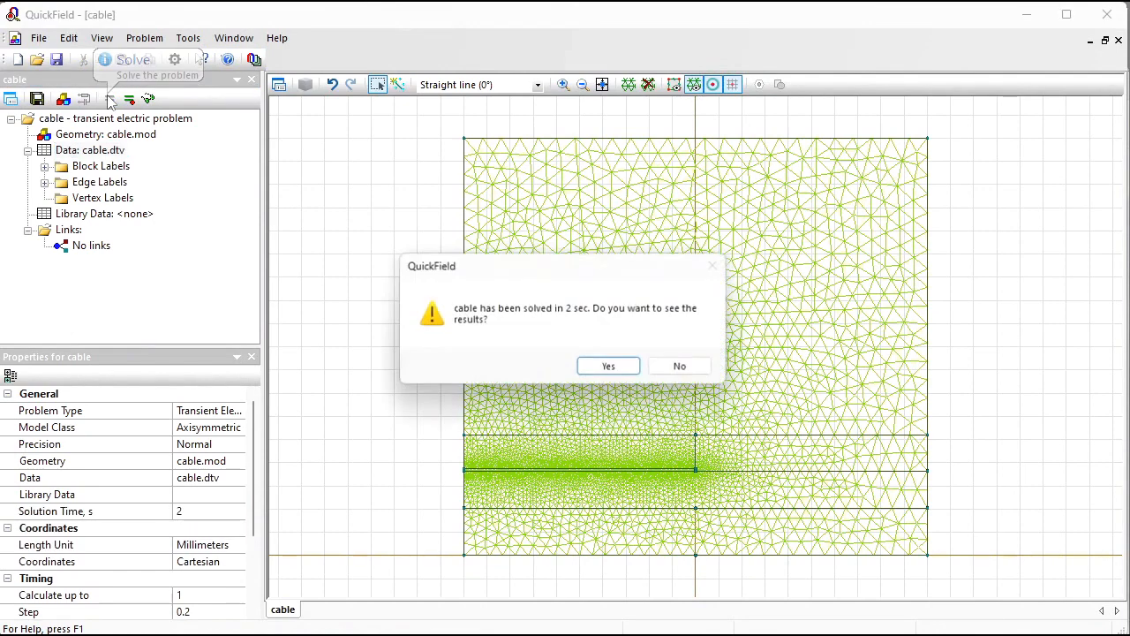
key(Return)
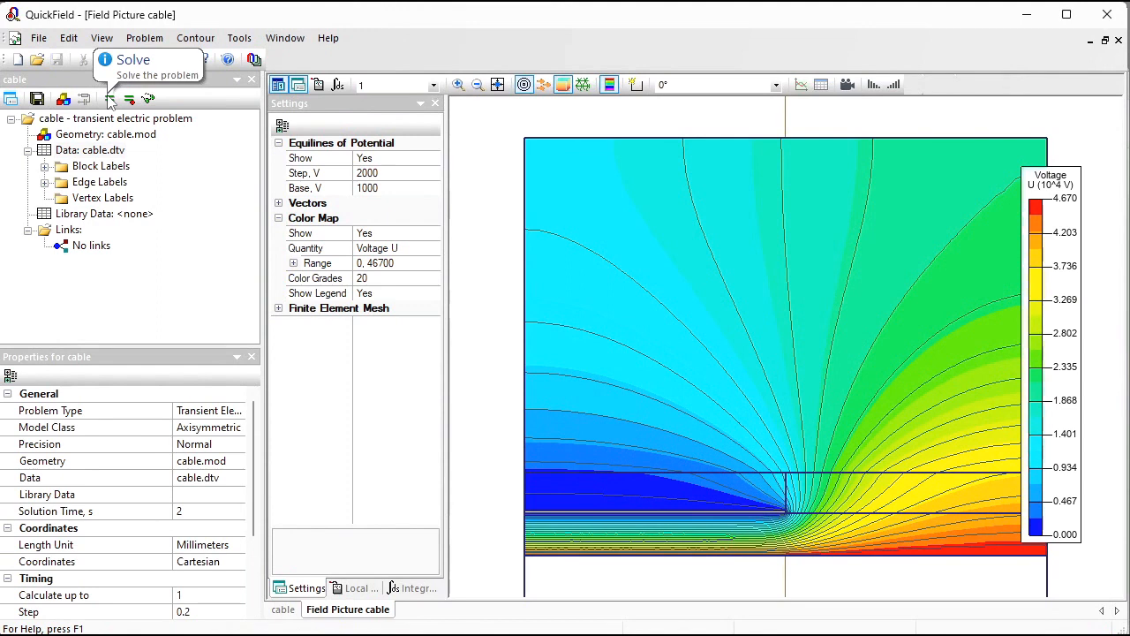
Widen the colour legend and set the colour map quantity to Strength E.
drag(1020, 289, 994, 289)
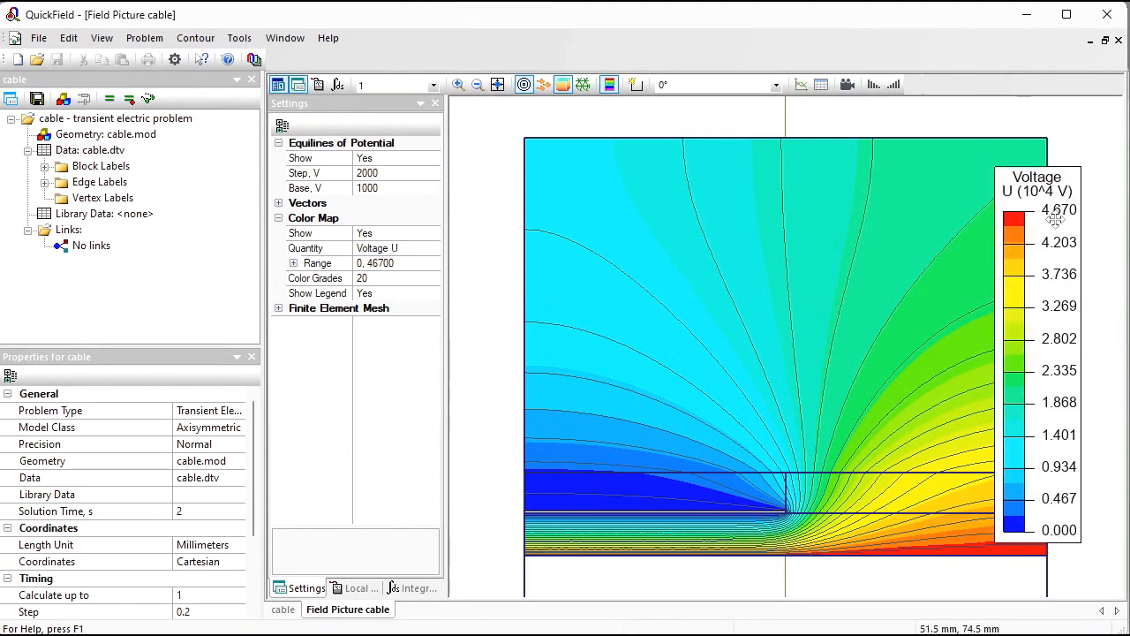
click(444, 254)
click(402, 280)
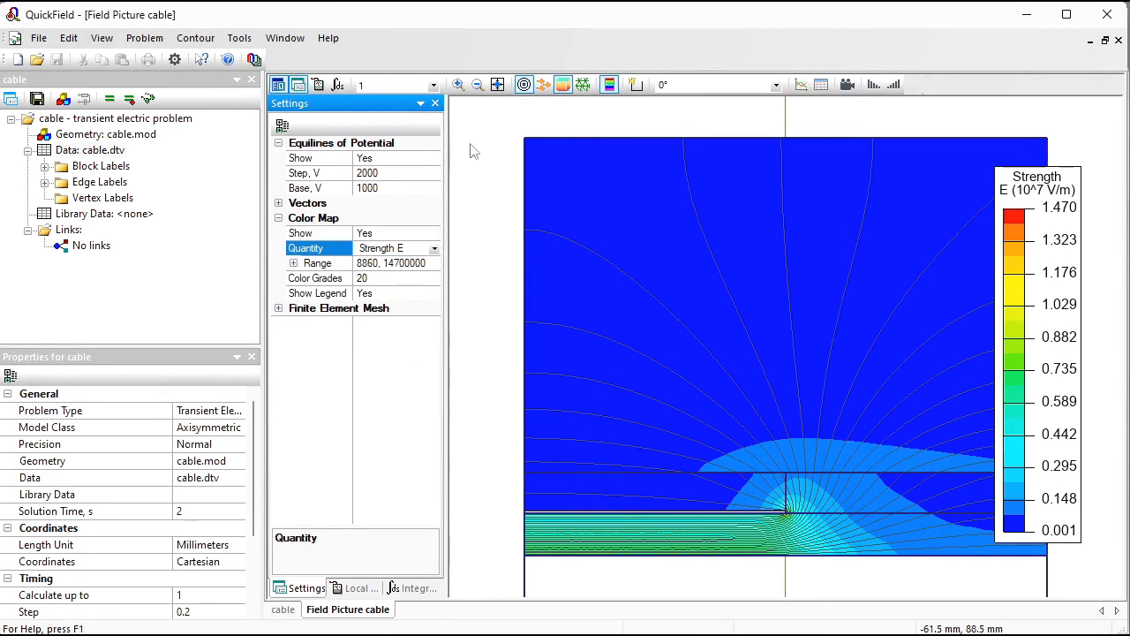
Probe the local field values beside the end of the screen in an enlarged view.
click(458, 84)
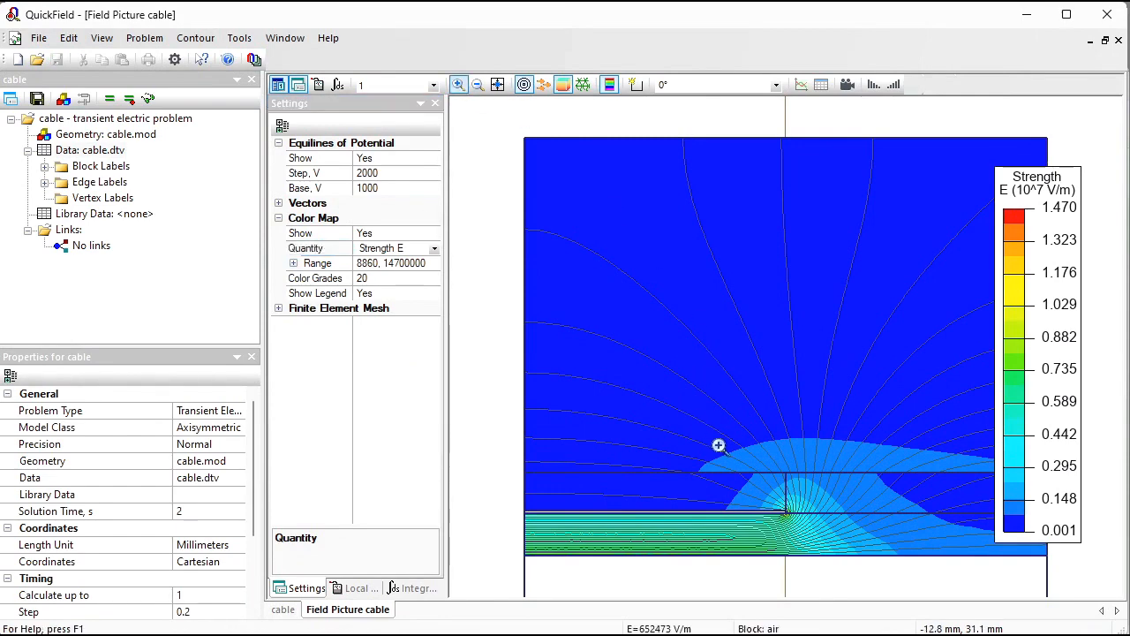
drag(718, 446, 879, 565)
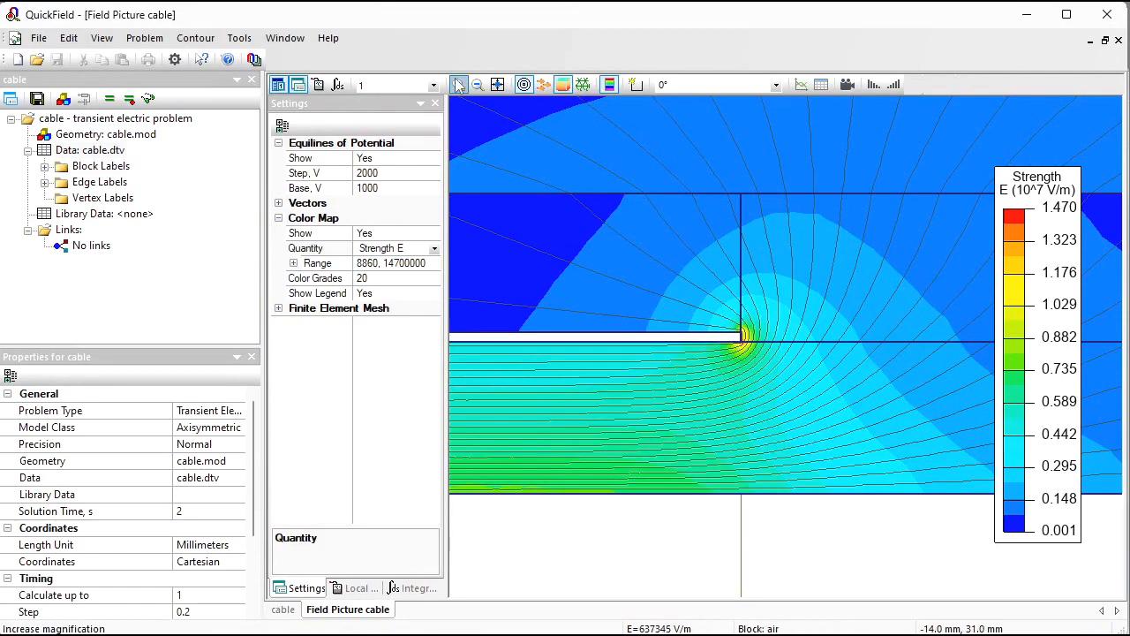
click(318, 84)
click(763, 334)
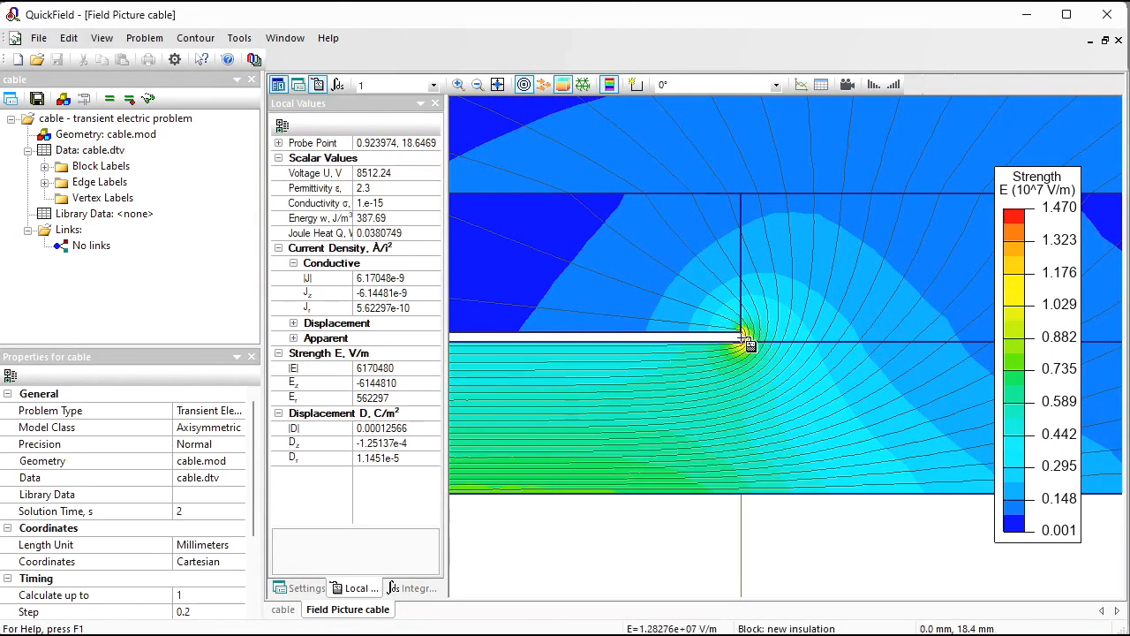
Build a contour along the XLPE's outer boundary, from beneath the screen through its end across the full model length.
click(634, 83)
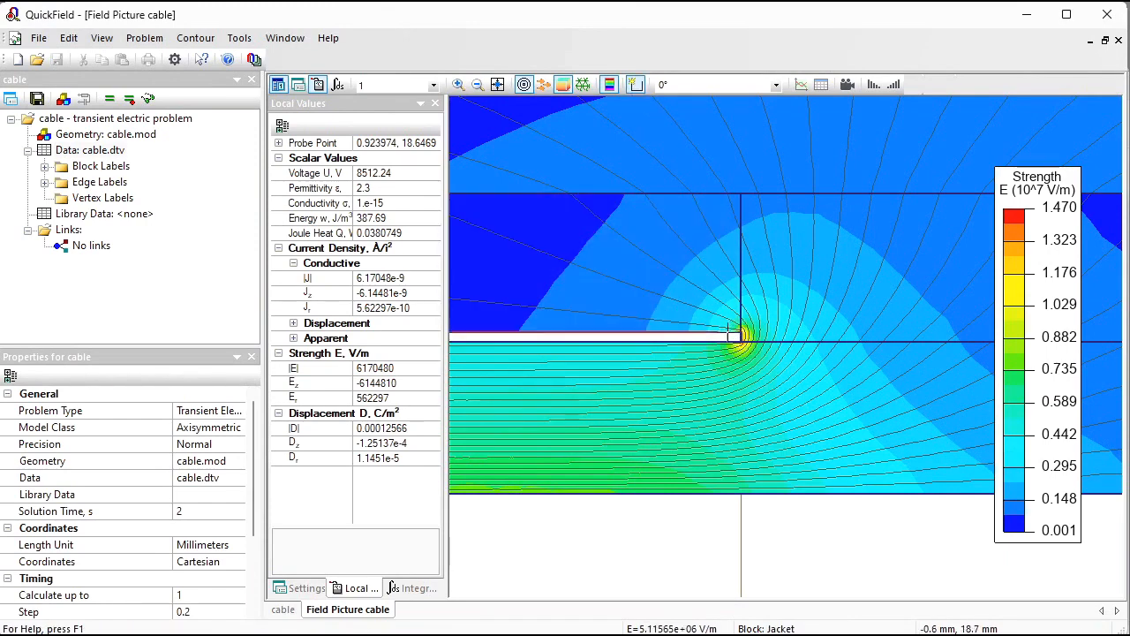
click(728, 340)
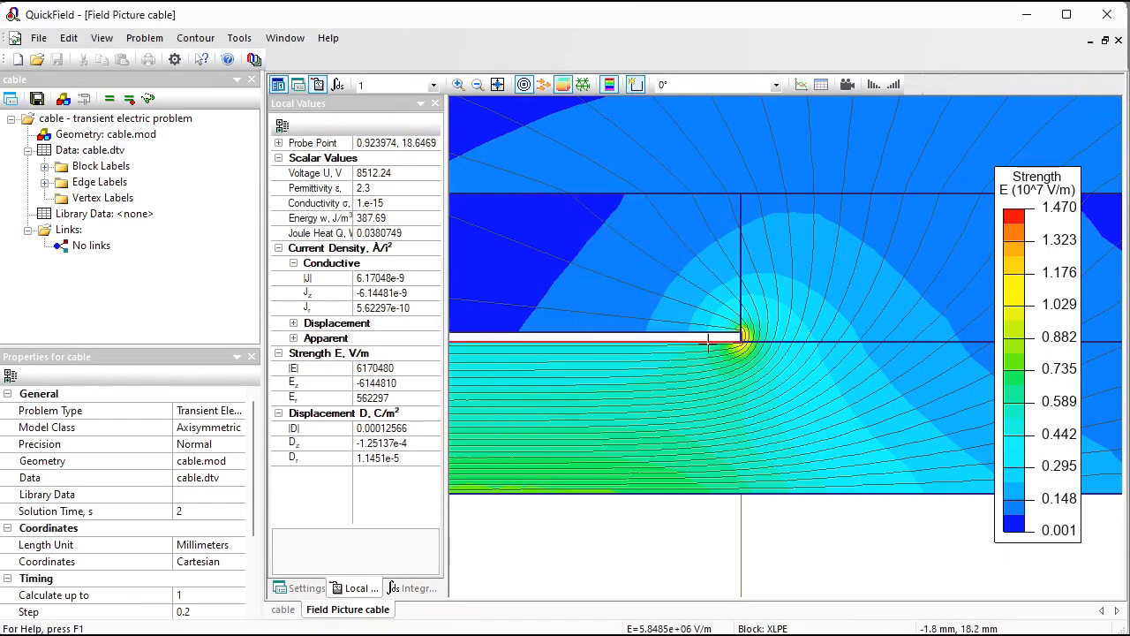
click(771, 342)
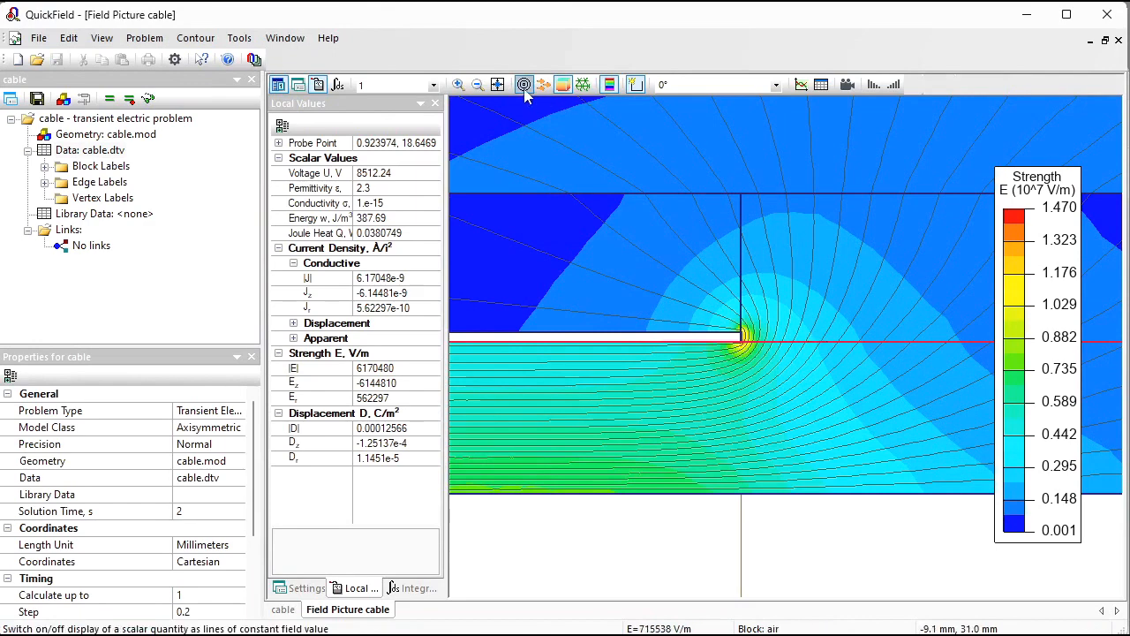
click(497, 84)
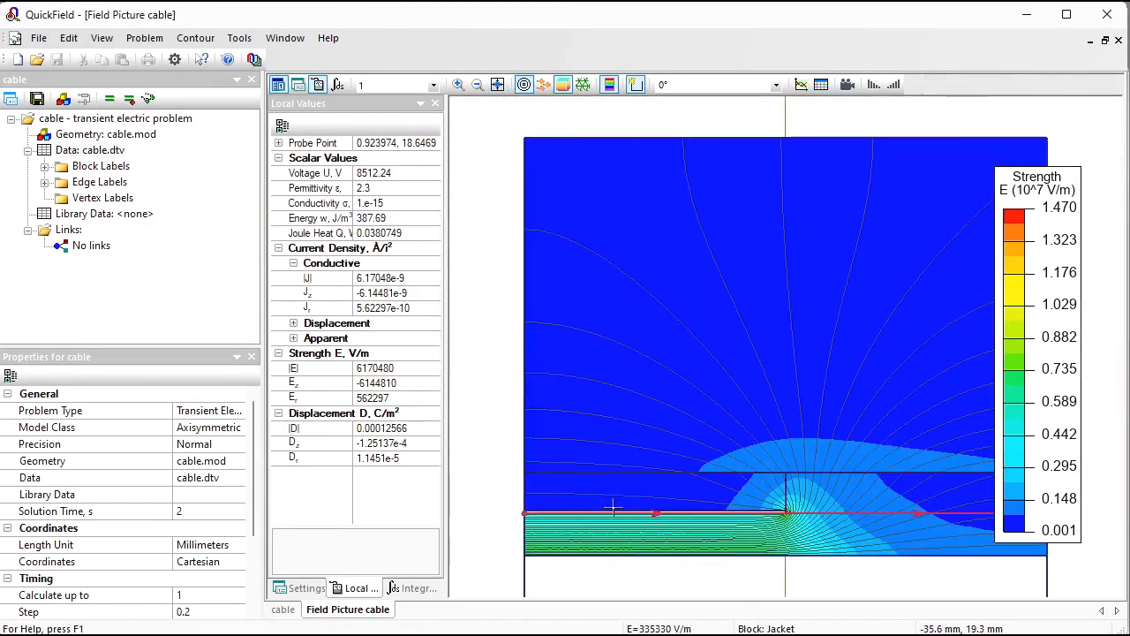
Plot the field strength along the contour and check the table row at L = 50 mm.
click(800, 85)
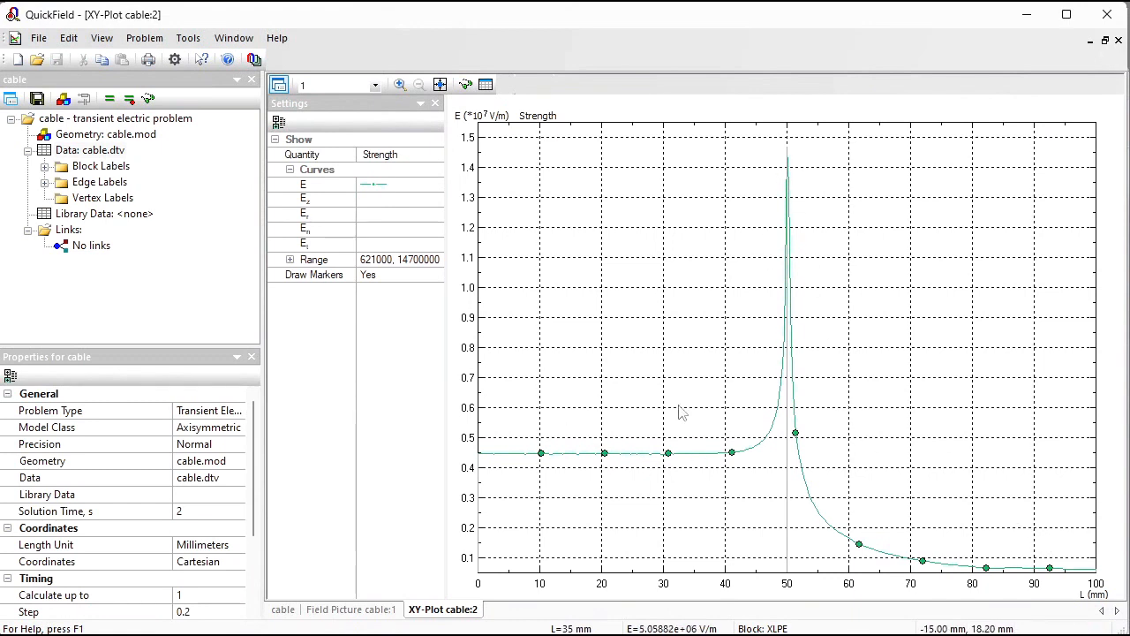
click(487, 85)
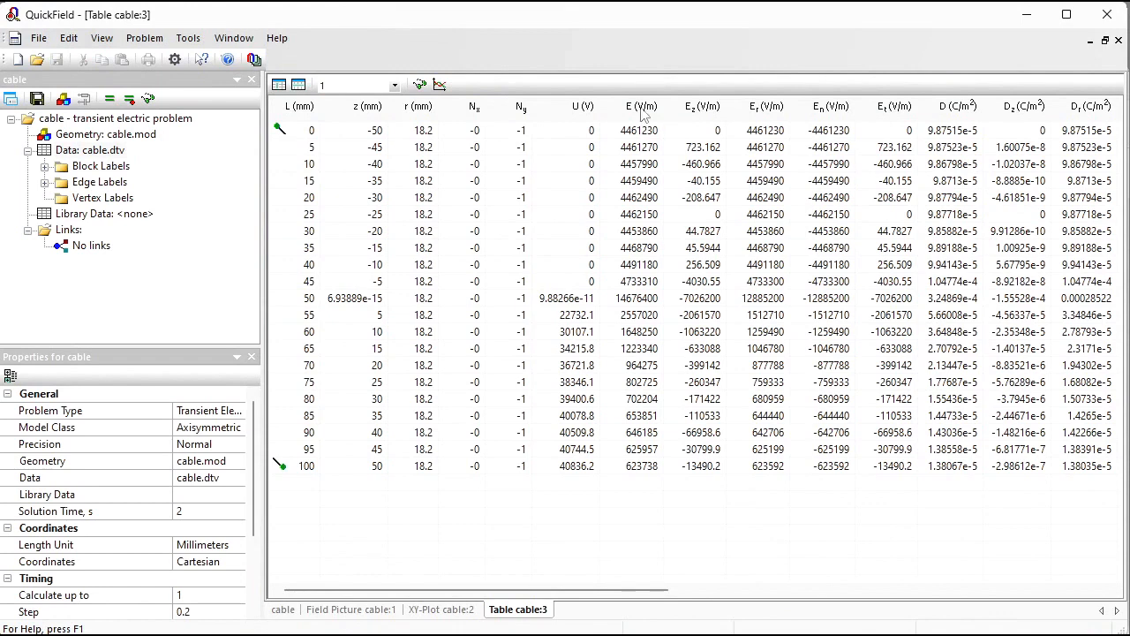
click(619, 301)
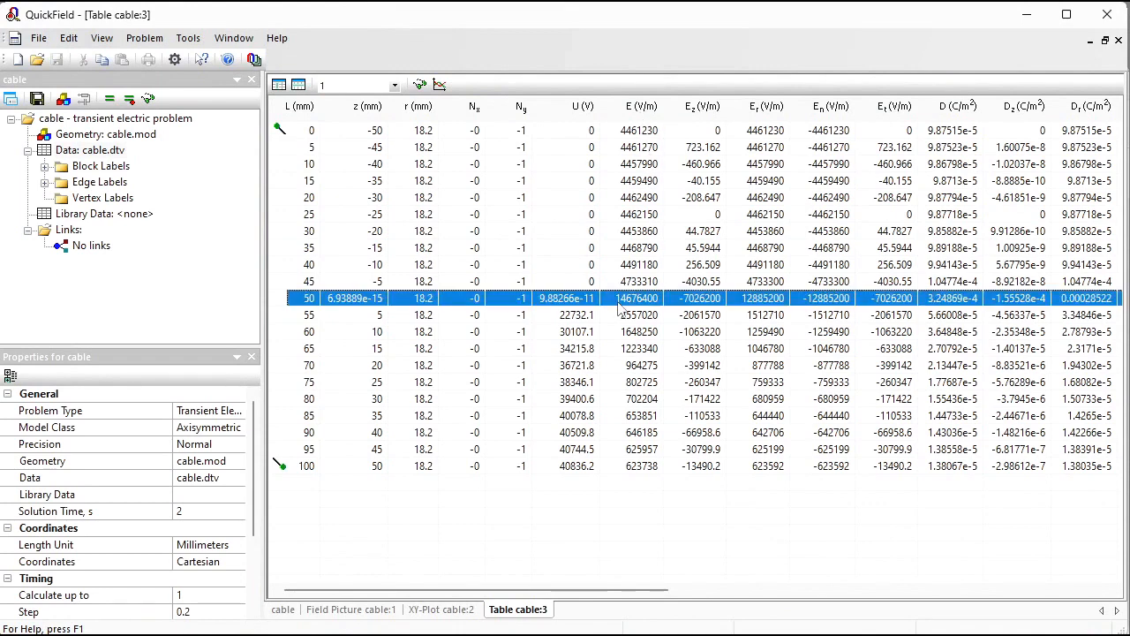
click(441, 609)
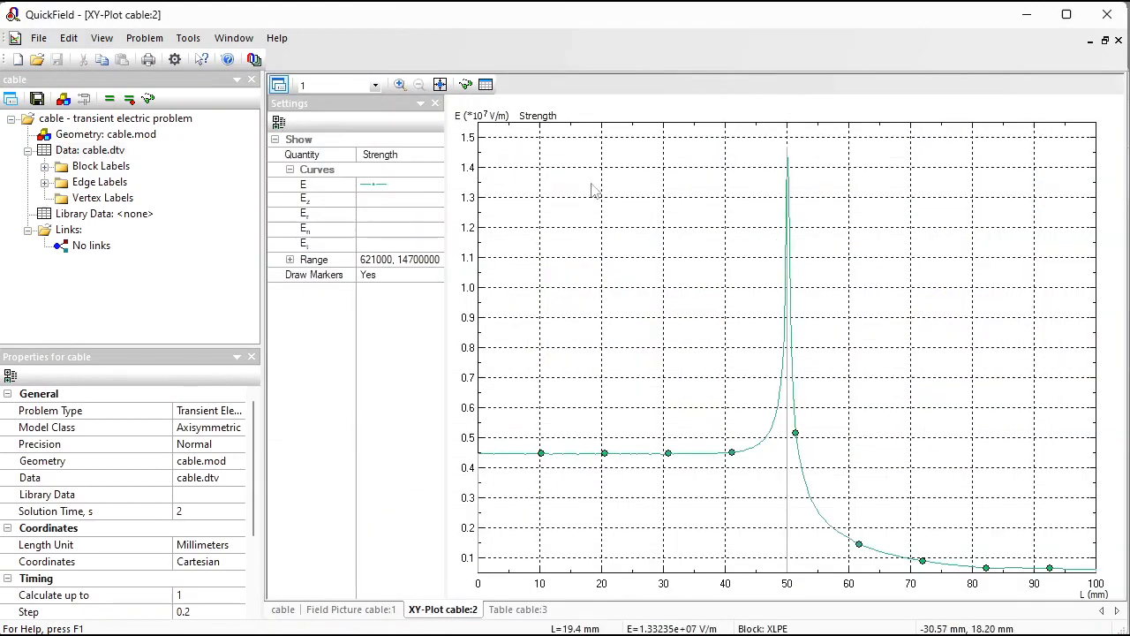
Capture the strength plot as an image, paste it into the LibreOffice Writer document and return to QuickField.
key(super+shift+s)
drag(452, 104, 1128, 611)
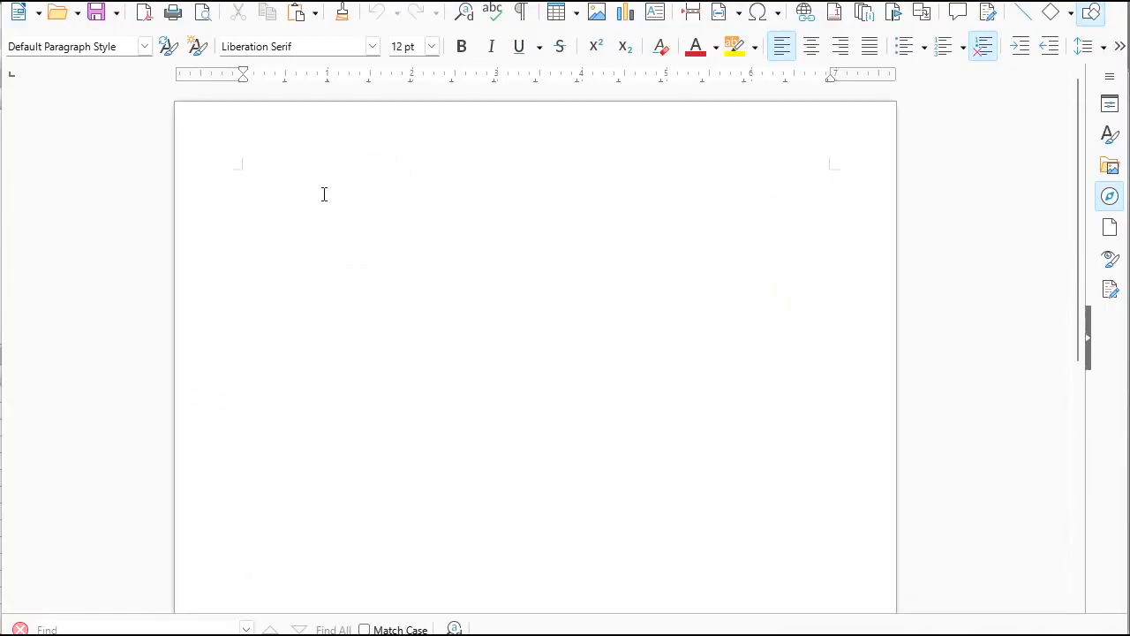
key(ctrl+v)
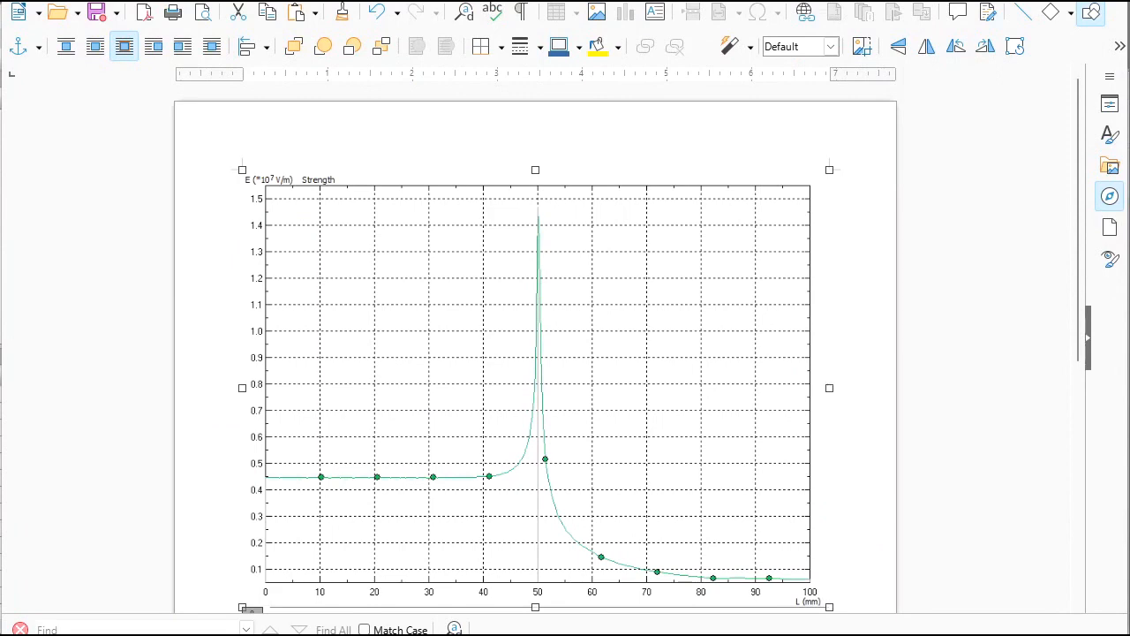
key(alt+Tab)
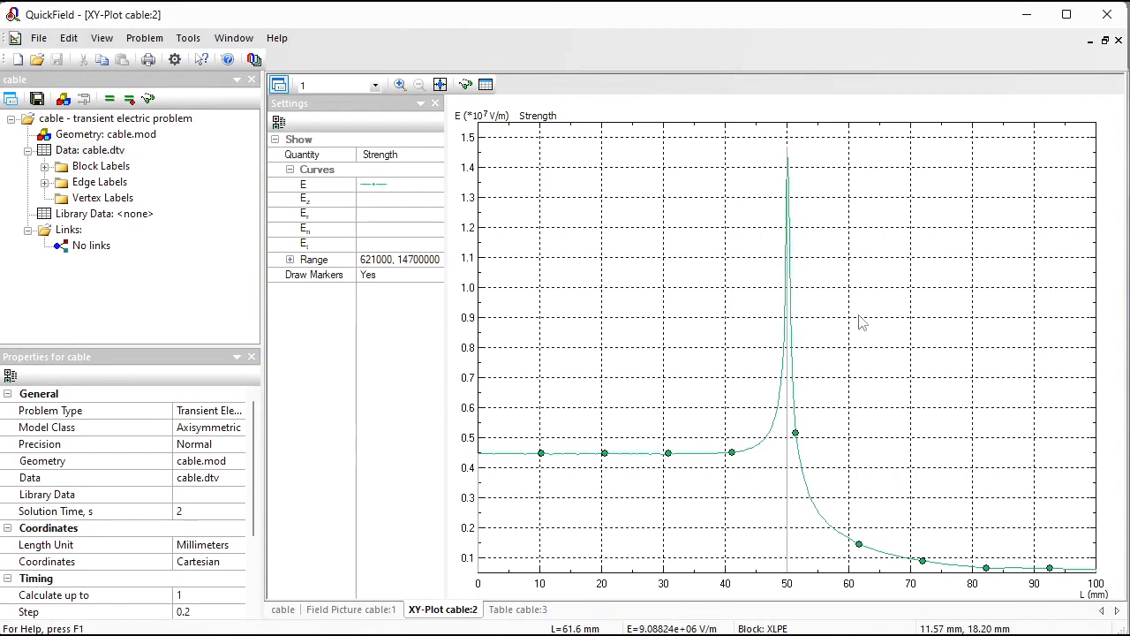
Draw a trapezoidal tape outline over the screen's end in the geometry model, finishing at about (-10, 18.5) mm inside the screen.
double_click(104, 134)
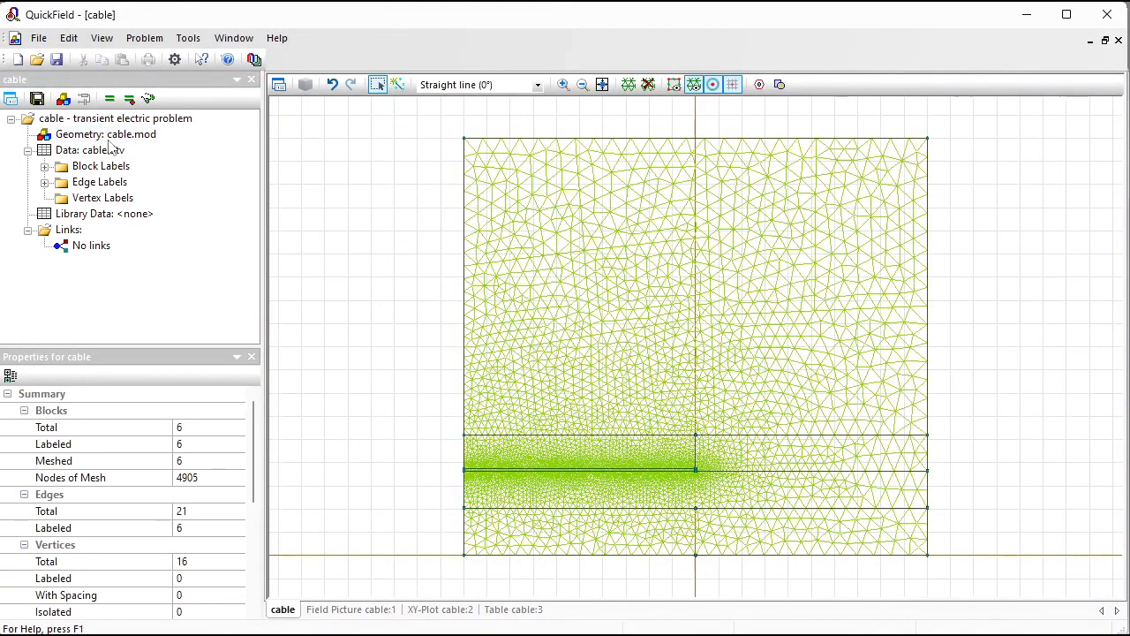
click(562, 84)
drag(651, 452, 762, 492)
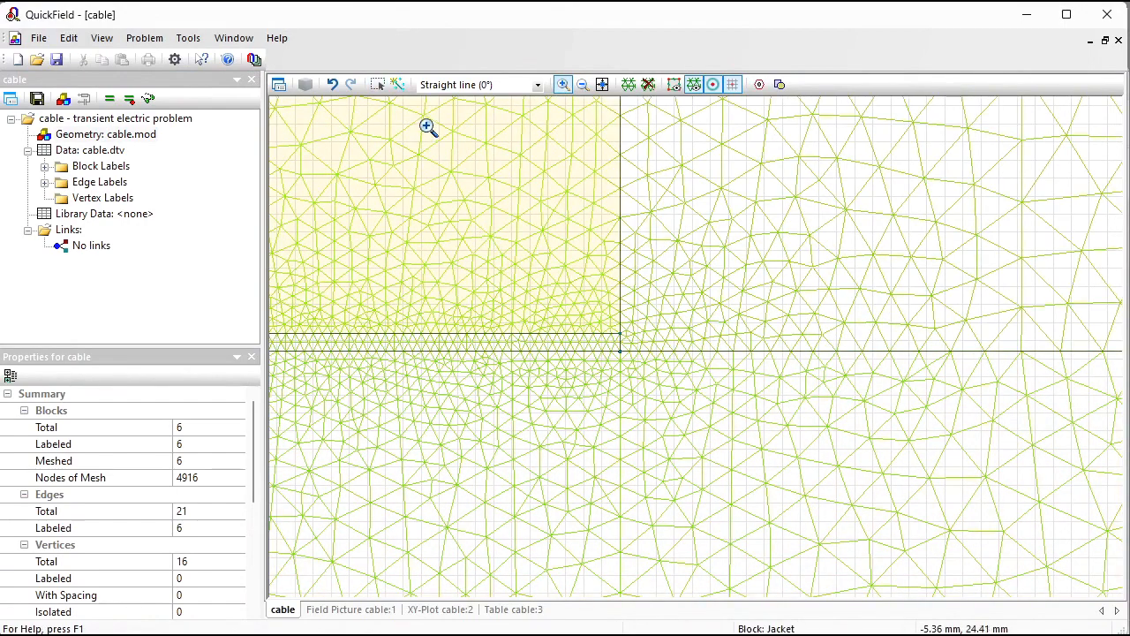
click(398, 85)
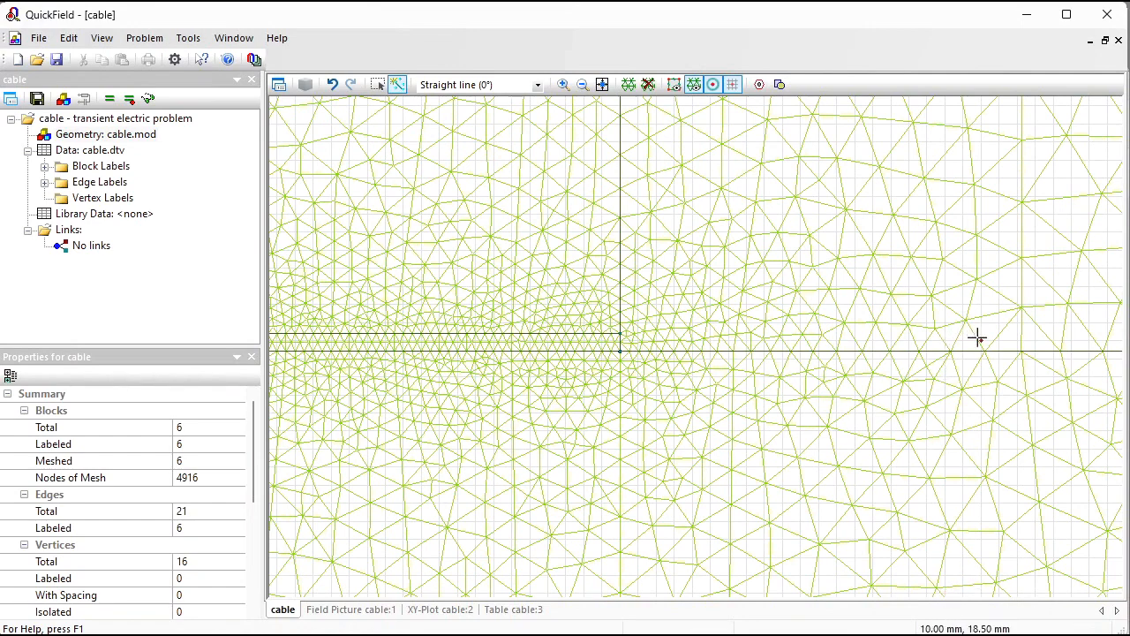
drag(980, 359, 277, 304)
drag(388, 305, 371, 340)
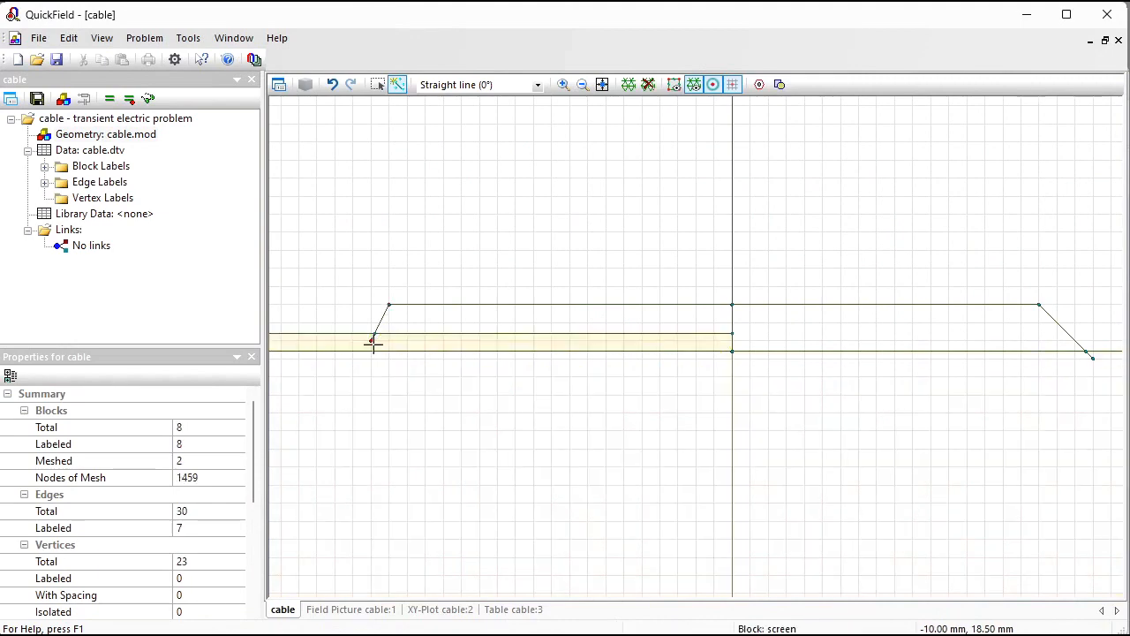
Delete the two stray vertices of the tape outline that overshoot the screen and the XLPE boundary.
click(378, 88)
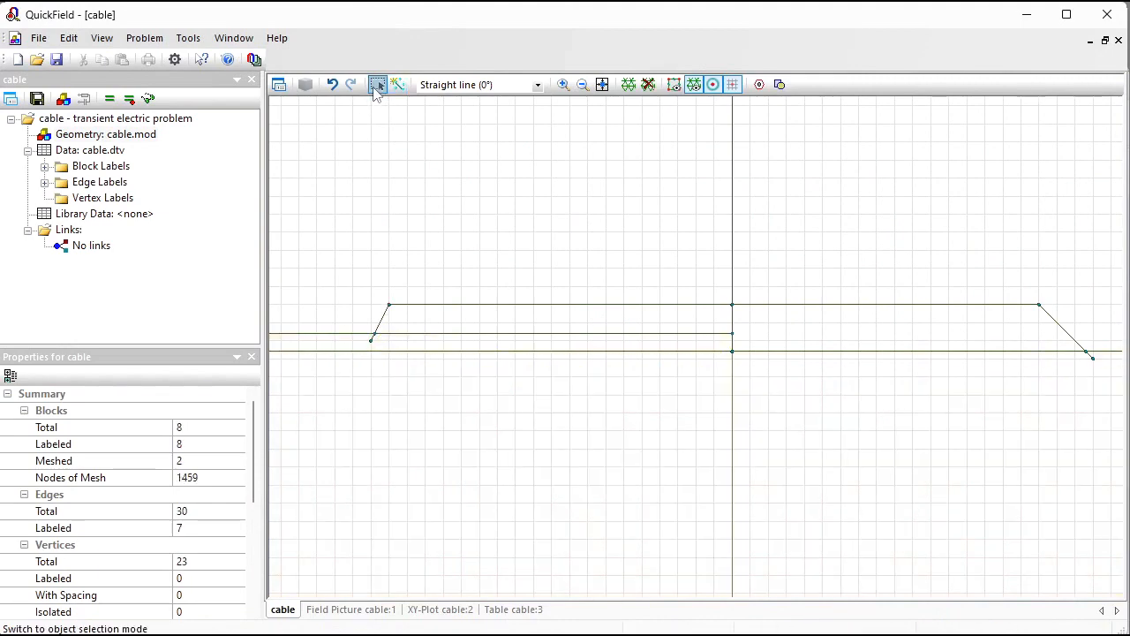
click(372, 344)
key(Delete)
key(Return)
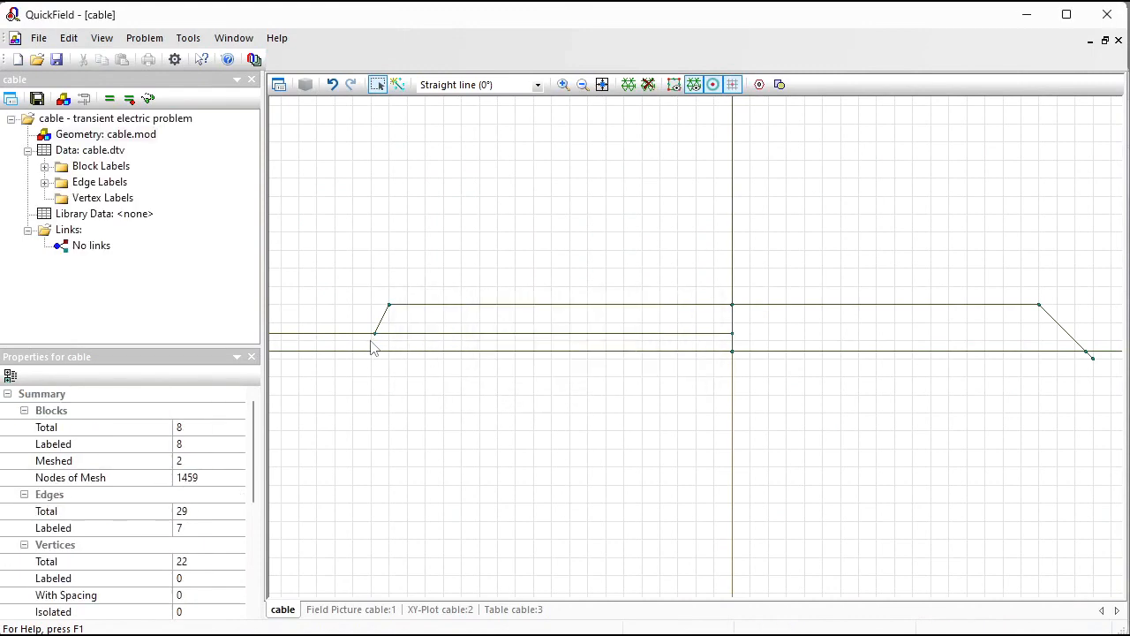
click(1094, 360)
key(Delete)
key(Return)
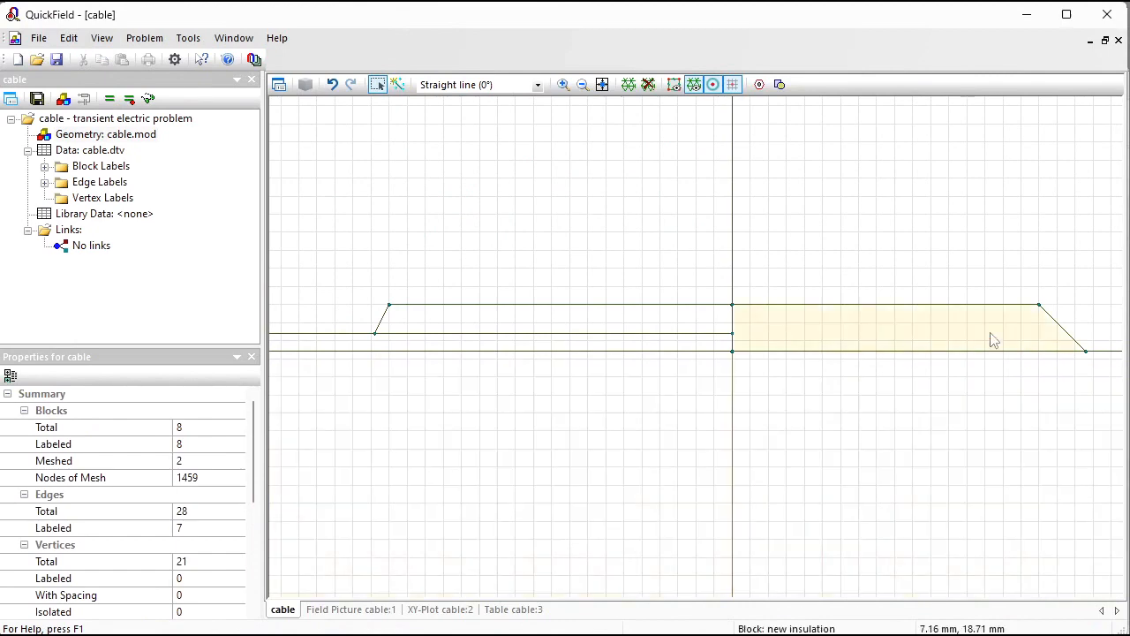
Delete the vertical edge above the screen's end that divides the tape outline into two blocks.
click(834, 324)
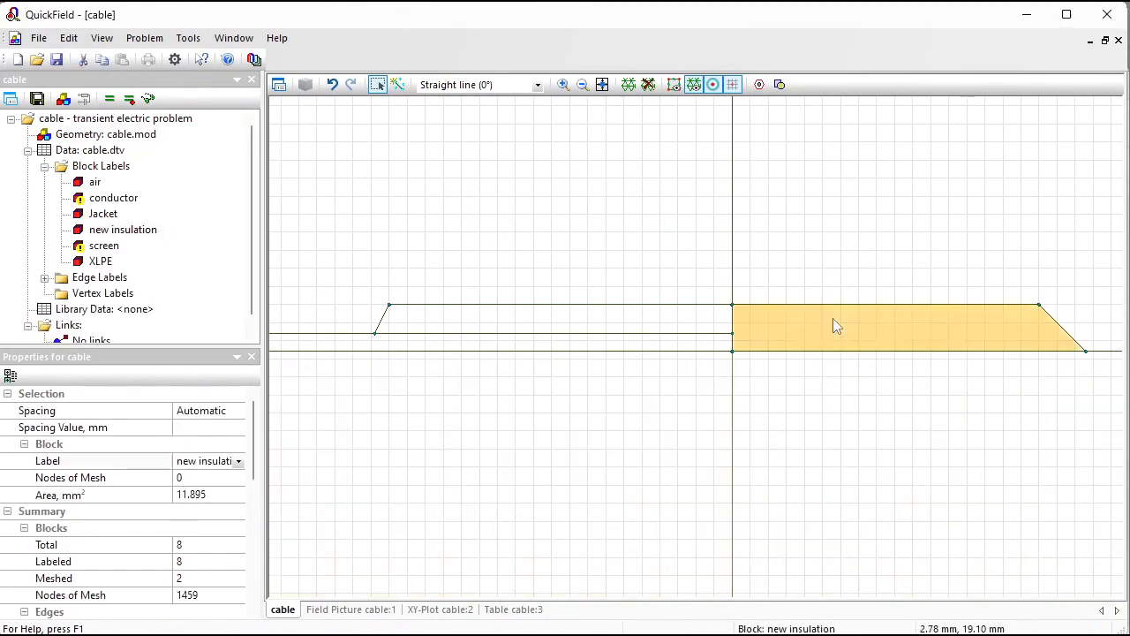
click(733, 323)
key(Delete)
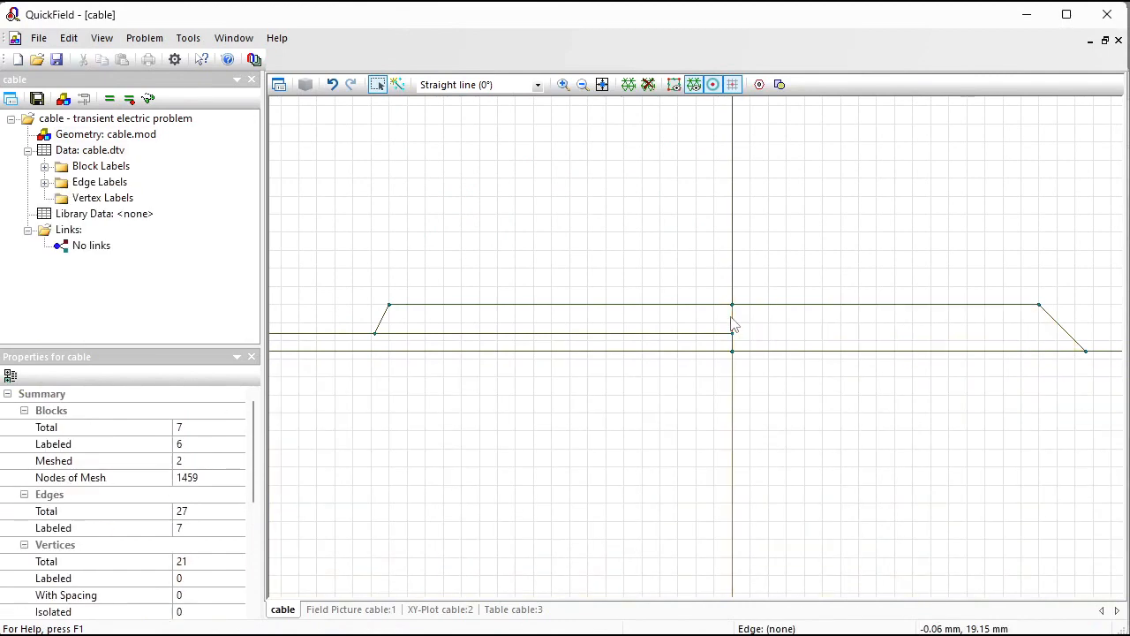
Label the tape block "yellow tape", set its relative permittivity to 15 in both directions and enable nonlinear conductivity.
click(730, 318)
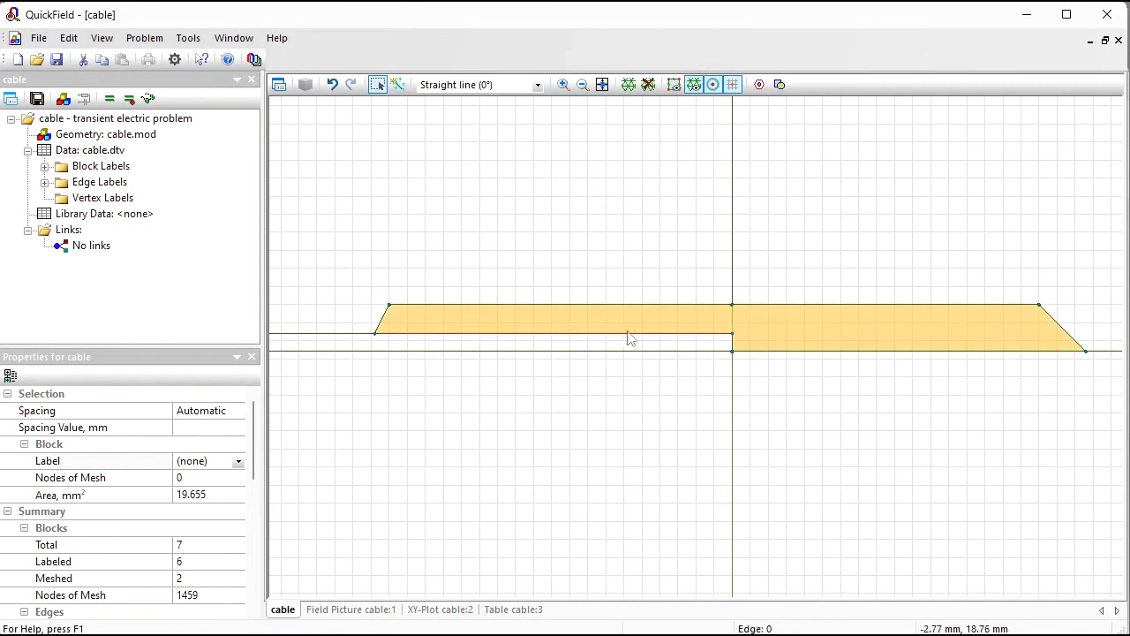
click(209, 461)
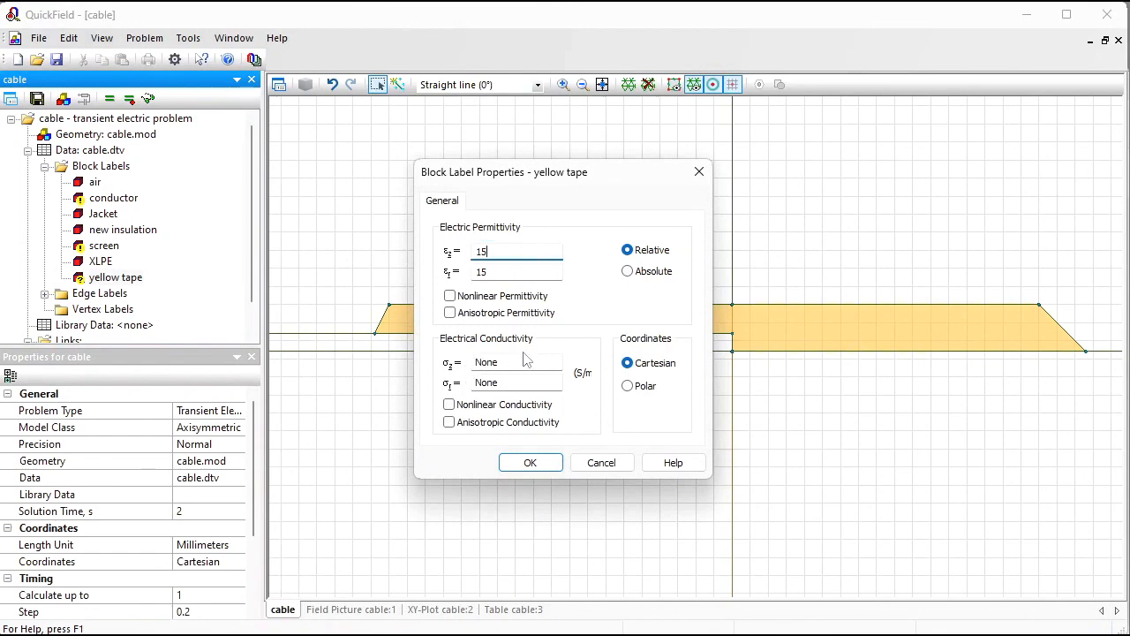
click(449, 405)
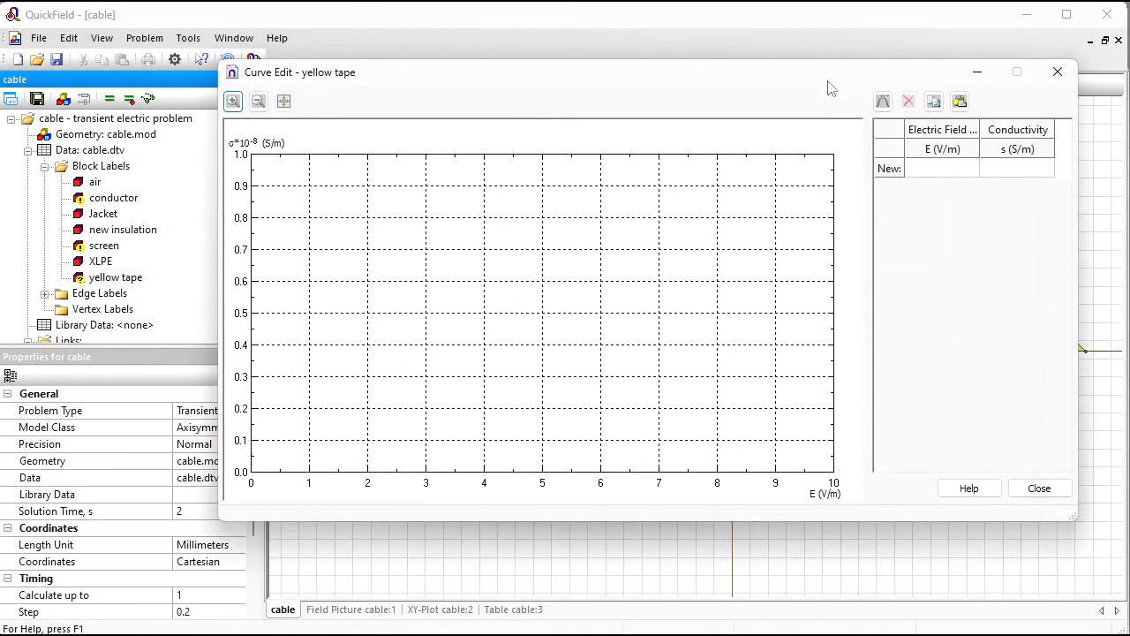
Copy the six field and conductivity pairs, 0 to 34000000 V/m, from the Notepad text and paste them into the yellow tape's conductivity curve.
drag(829, 84, 653, 79)
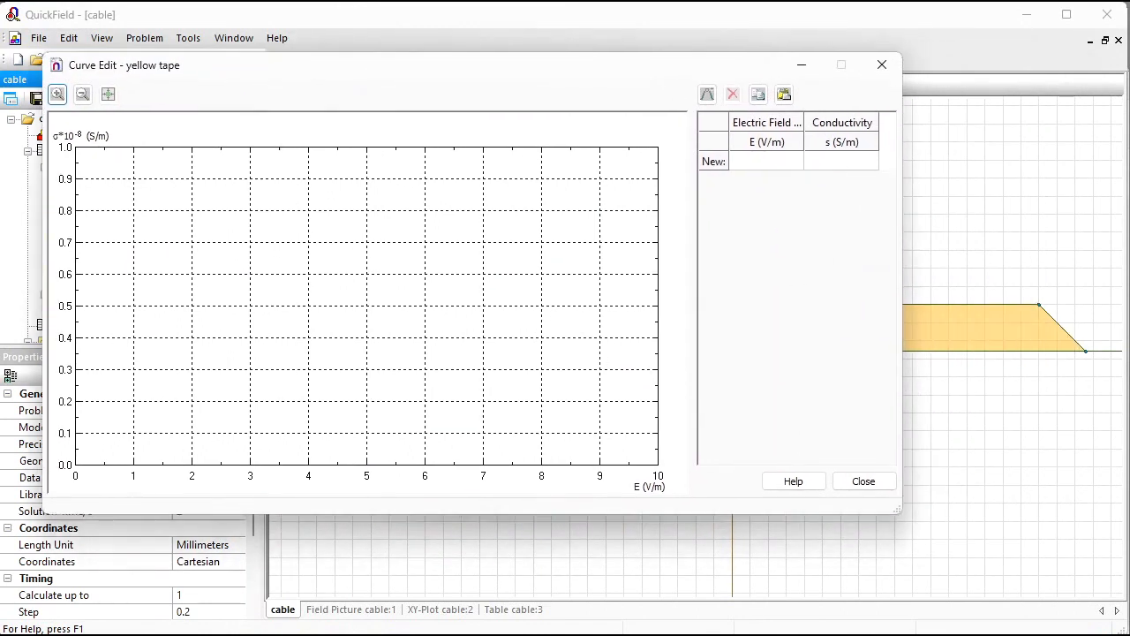
key(alt+Tab)
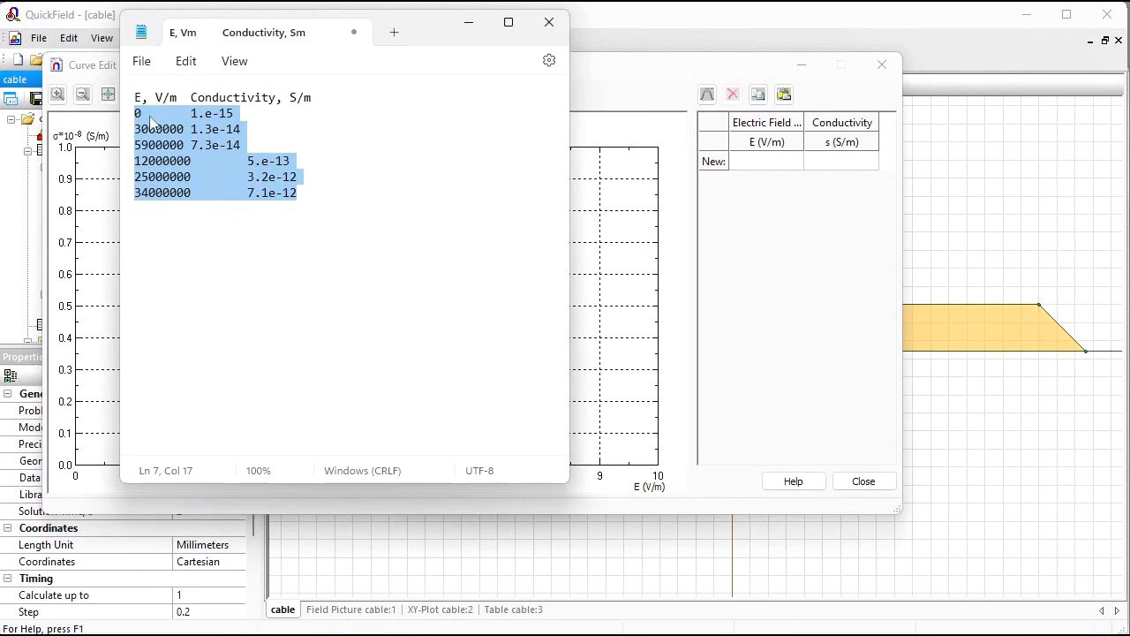
click(308, 196)
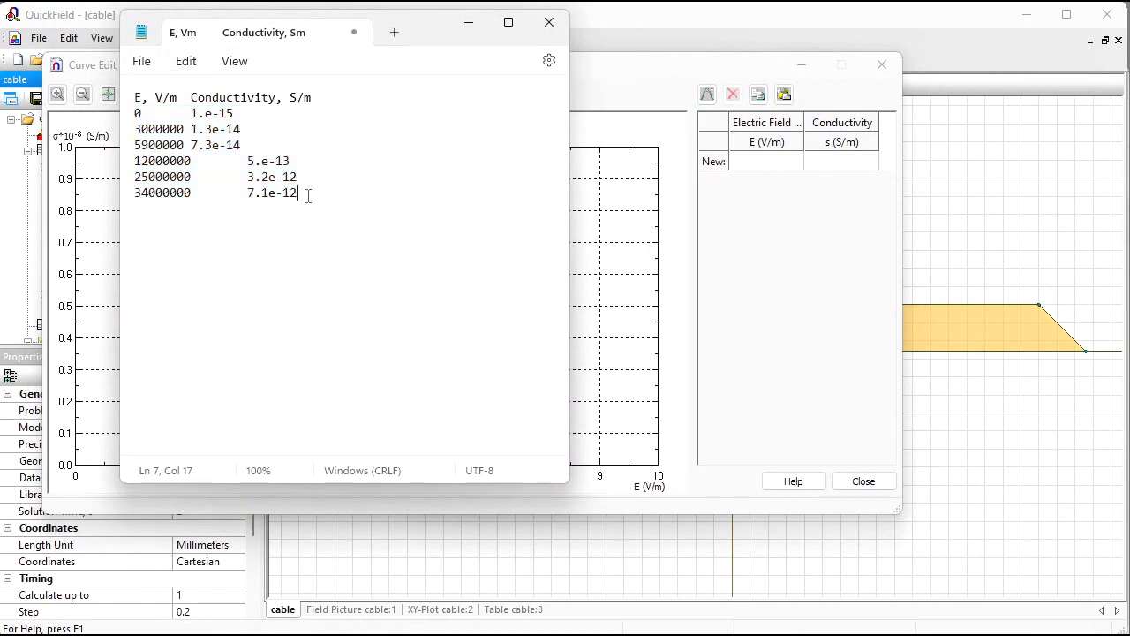
drag(308, 196, 122, 117)
key(ctrl+c)
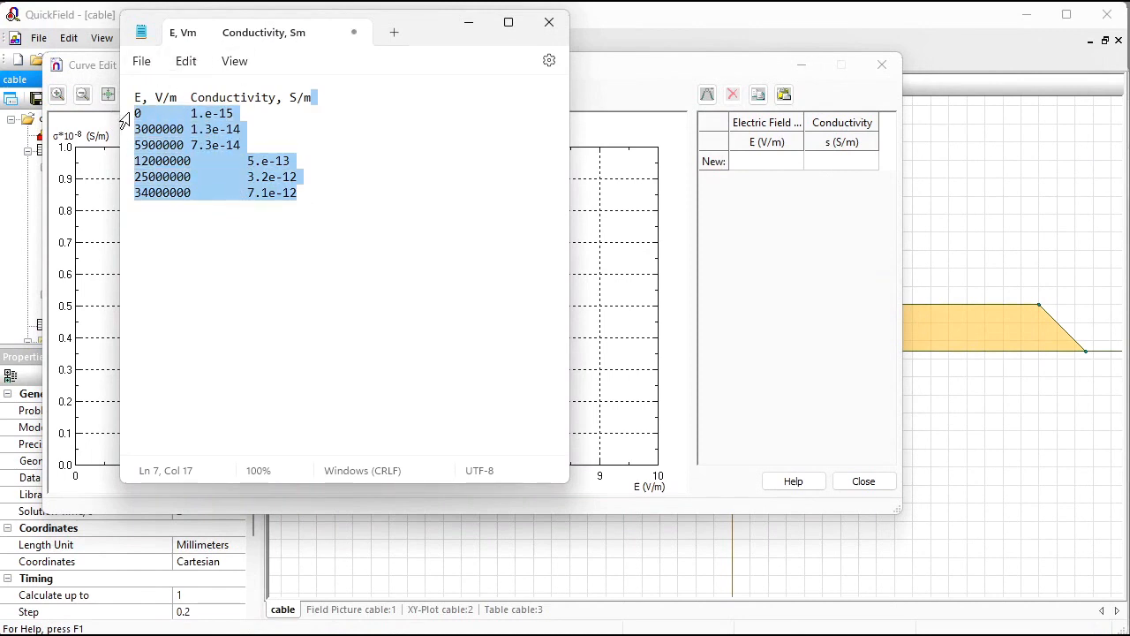
click(747, 162)
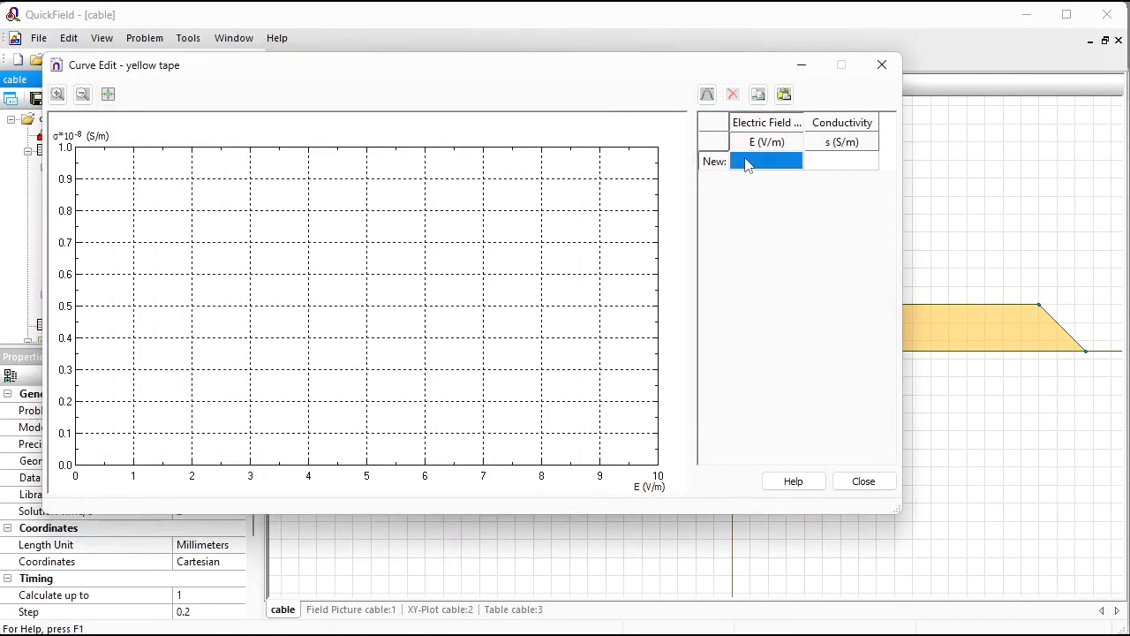
key(ctrl+v)
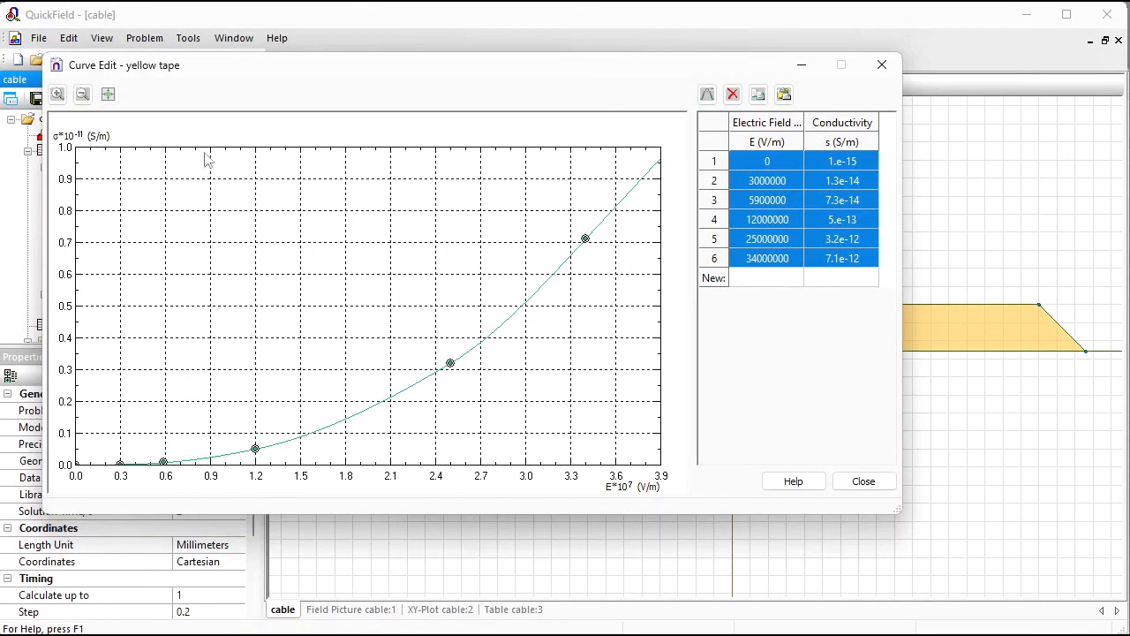
Extend the conductivity curve with points at about 45366000 V/m, 1.0556e-11 S/m and 57805000 V/m, 1.1e-11 S/m, and apply the label properties.
click(83, 94)
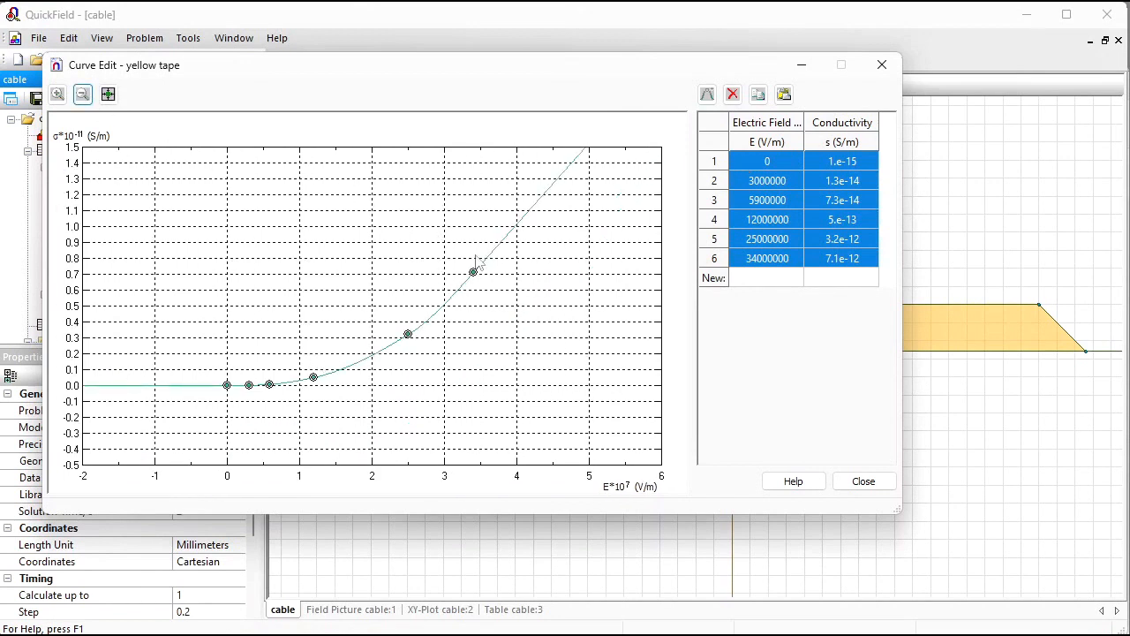
click(555, 218)
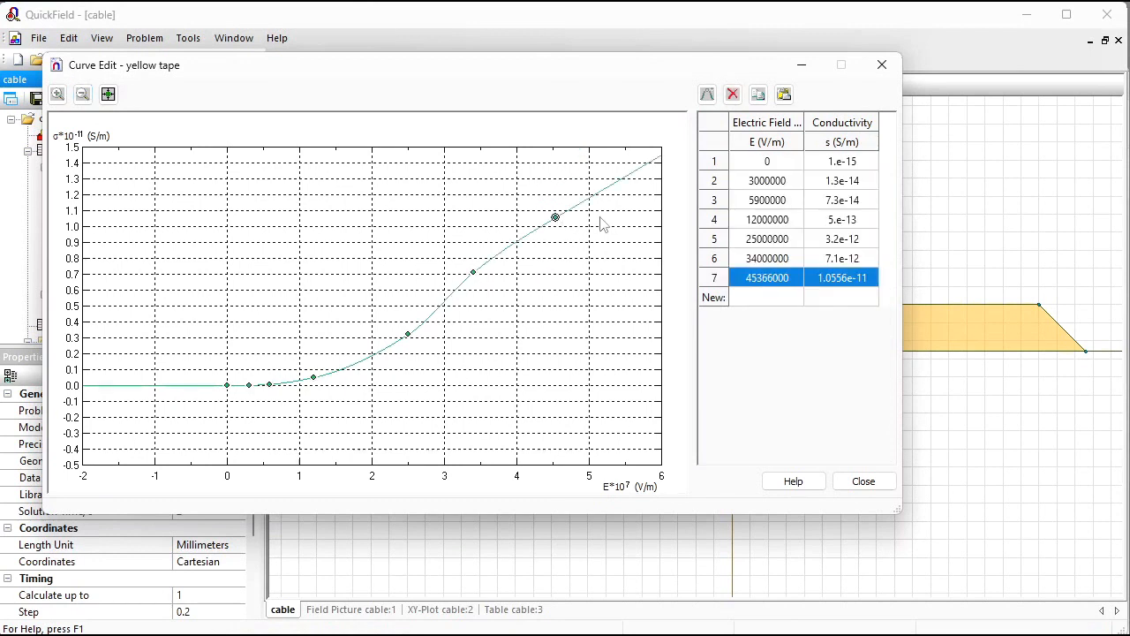
click(645, 212)
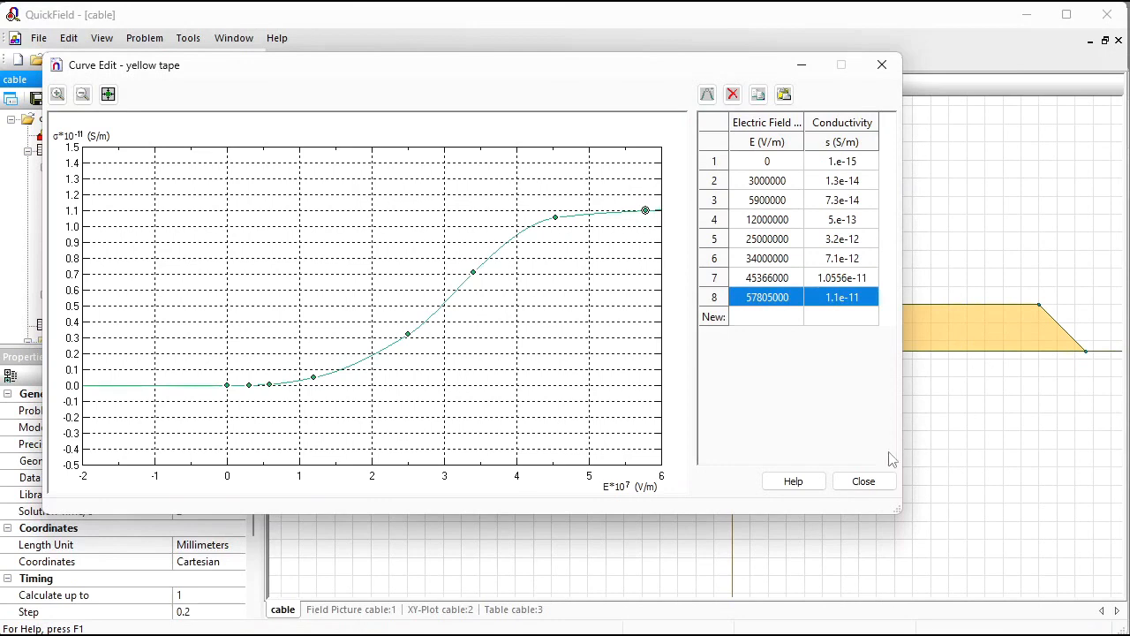
click(863, 481)
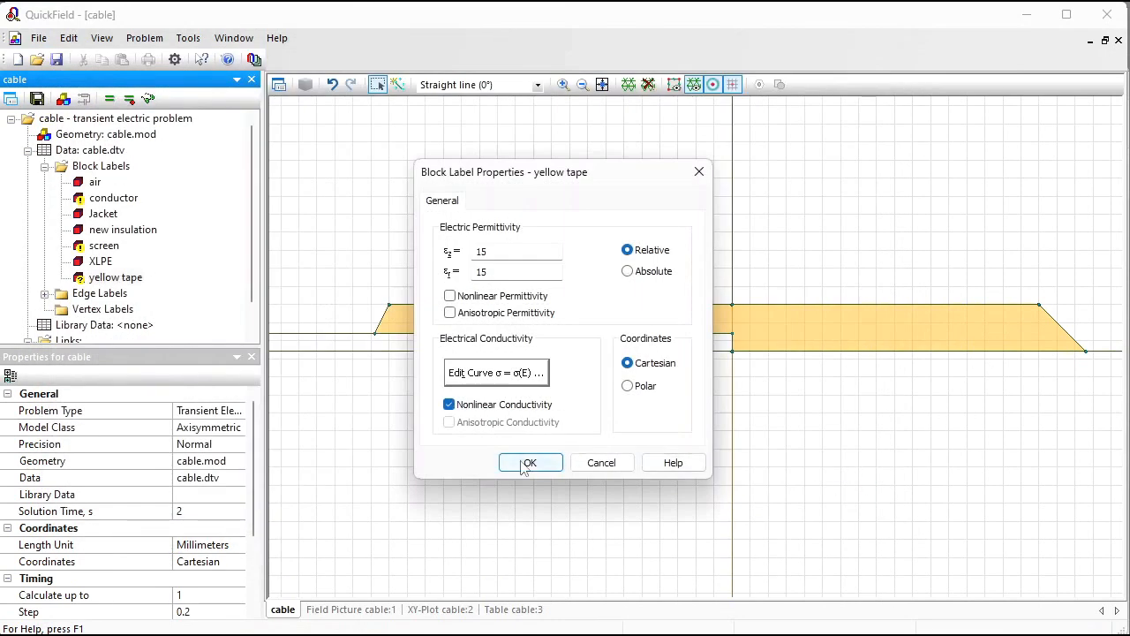
click(527, 464)
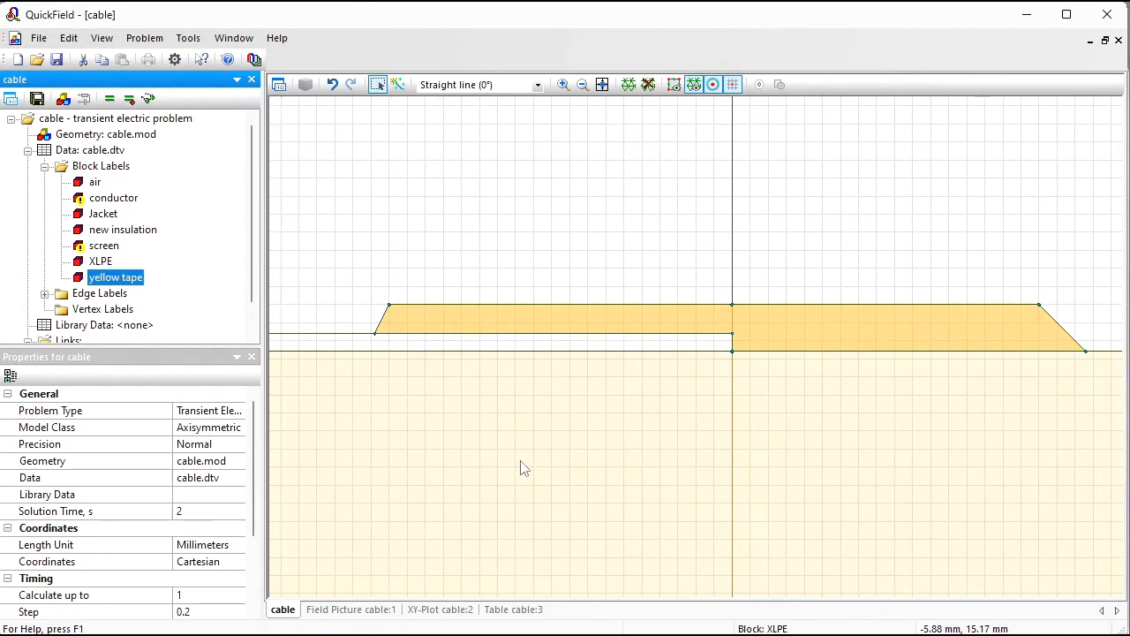
Mesh the tape block, solve the cable problem and open its field picture.
click(628, 85)
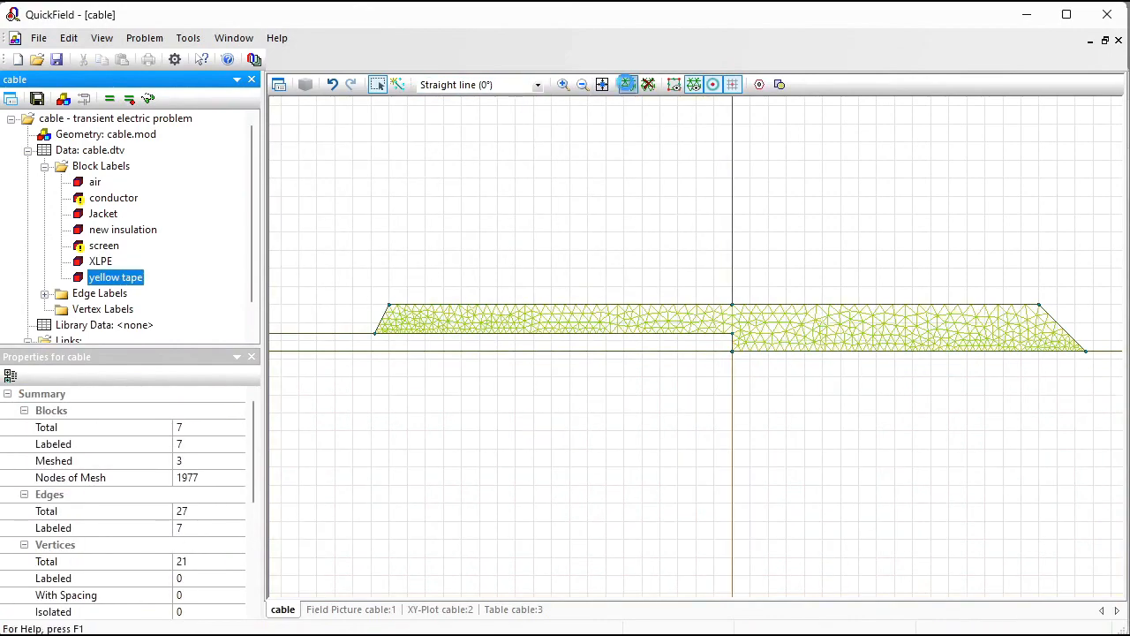
click(107, 100)
key(Return)
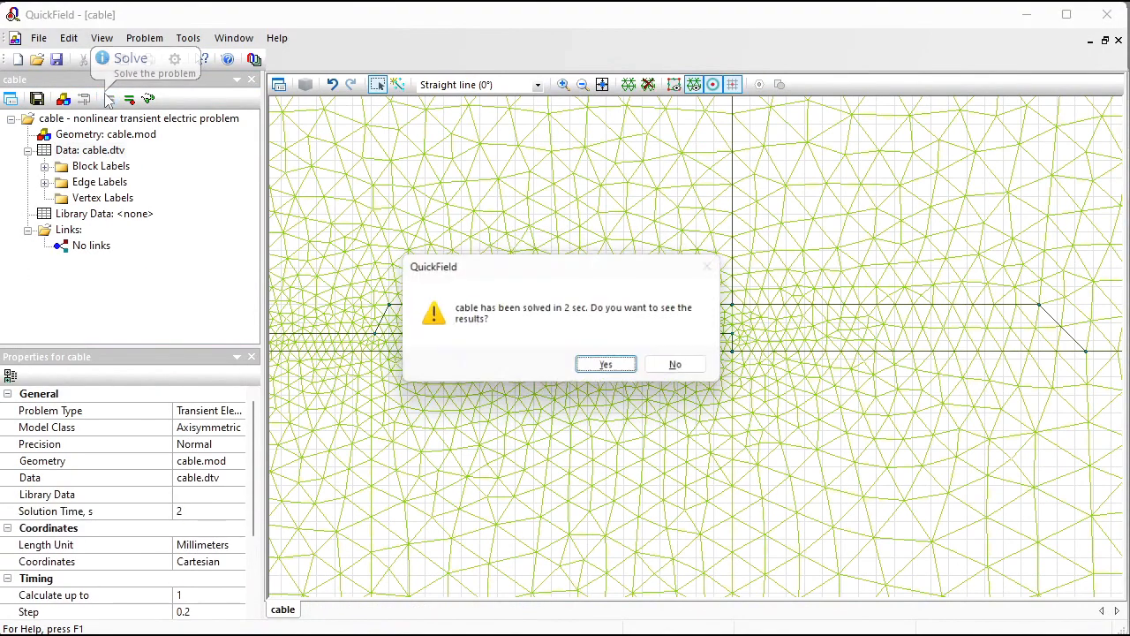
key(Return)
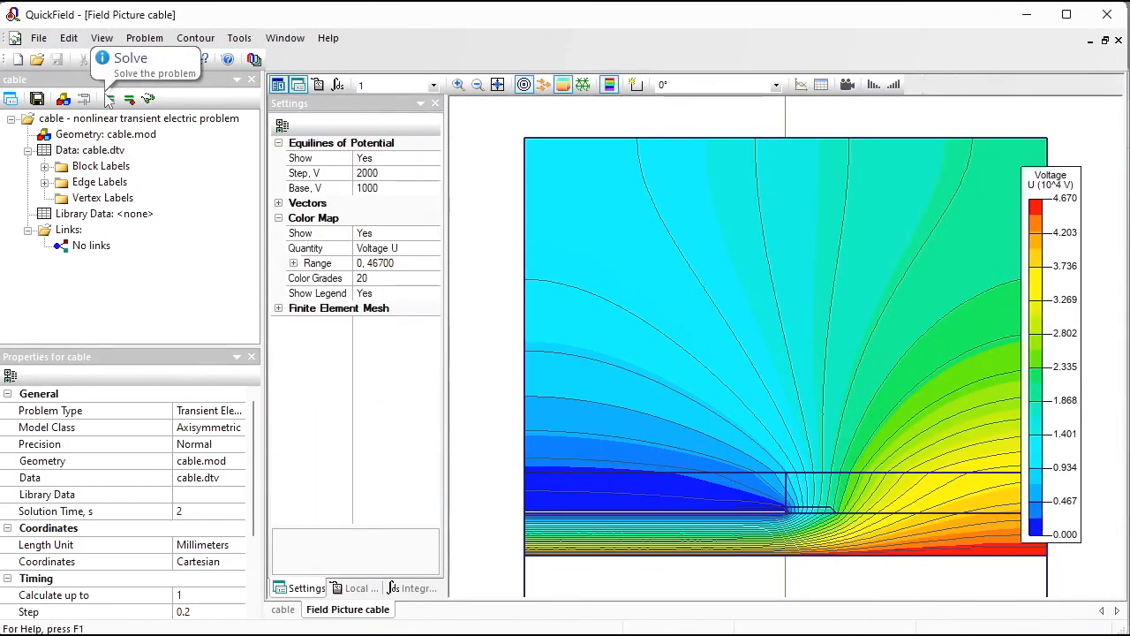
Color the field picture by Strength E, enlarge the legend and zoom in on the tape around the screen's end.
click(432, 248)
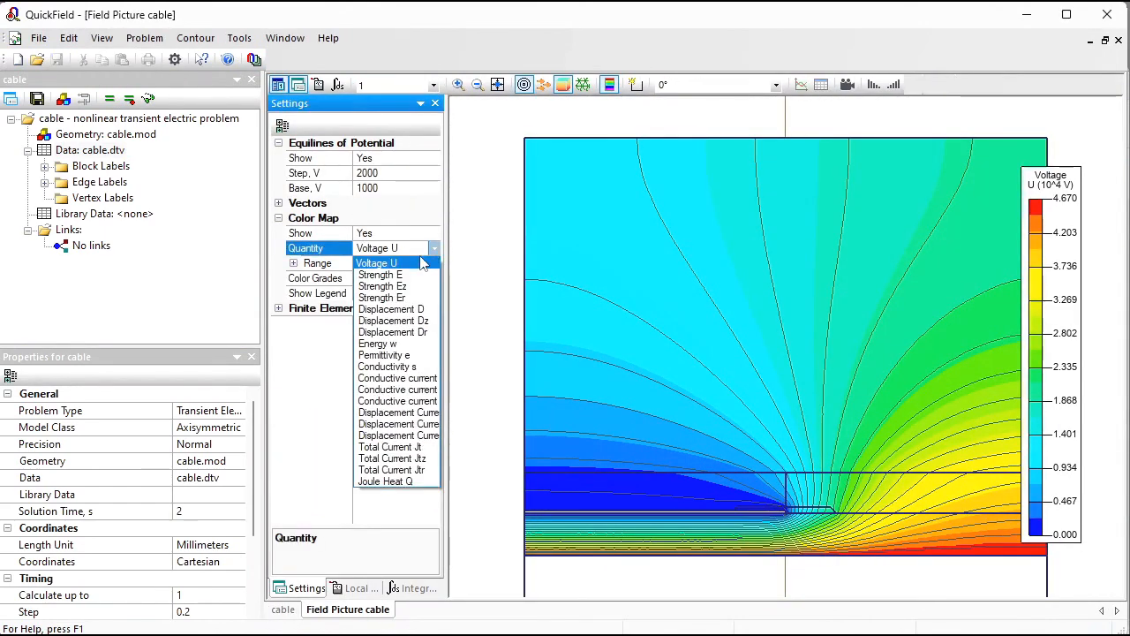
click(404, 274)
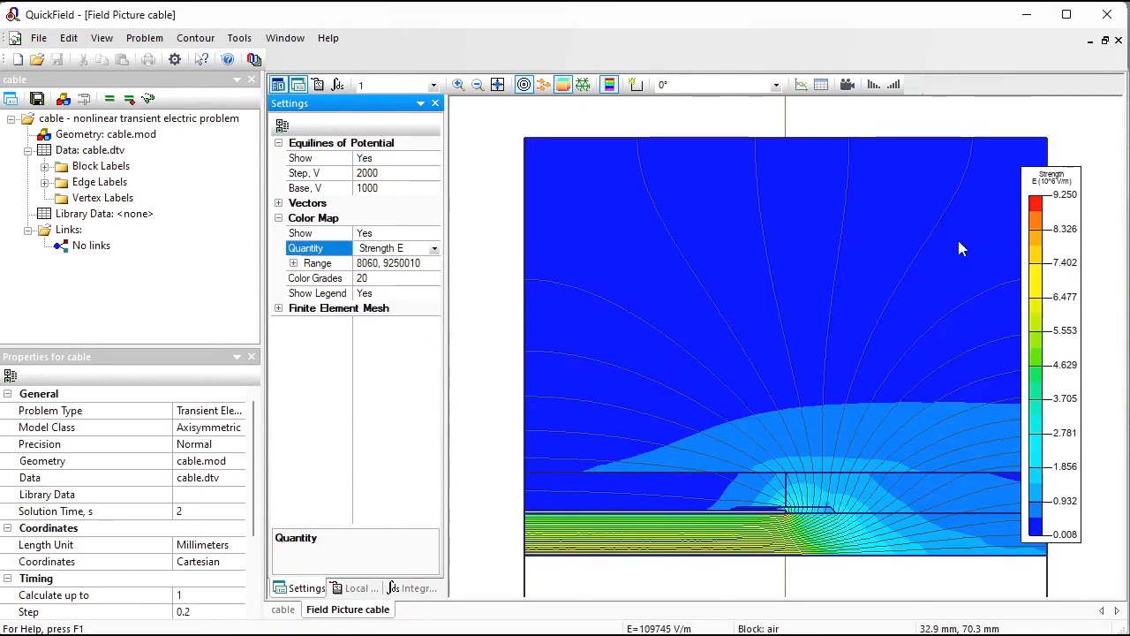
drag(1018, 263, 980, 262)
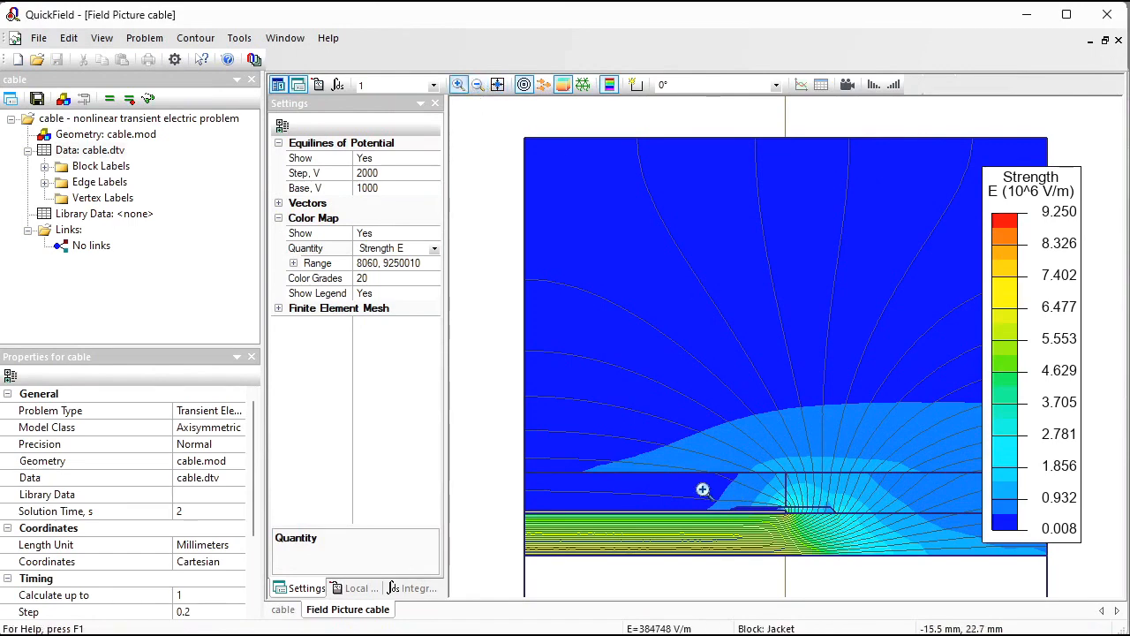
drag(695, 487, 866, 558)
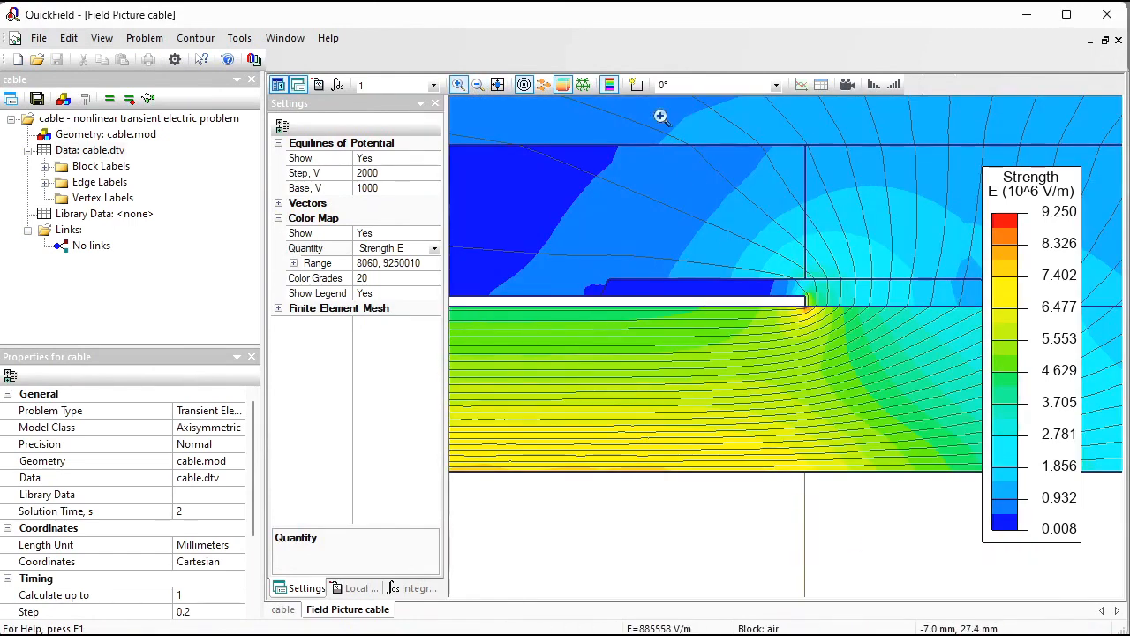
Define a contour along the XLPE's outer surface from the screen past the tape, moving the legend below the model, and plot the strength along it.
click(634, 88)
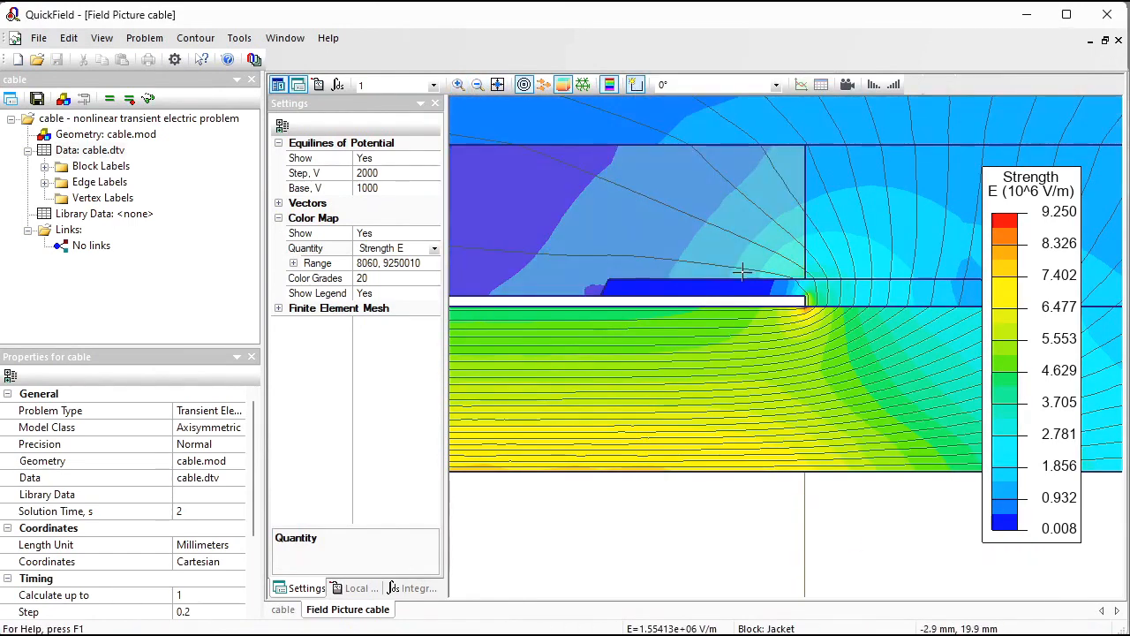
click(727, 306)
click(839, 307)
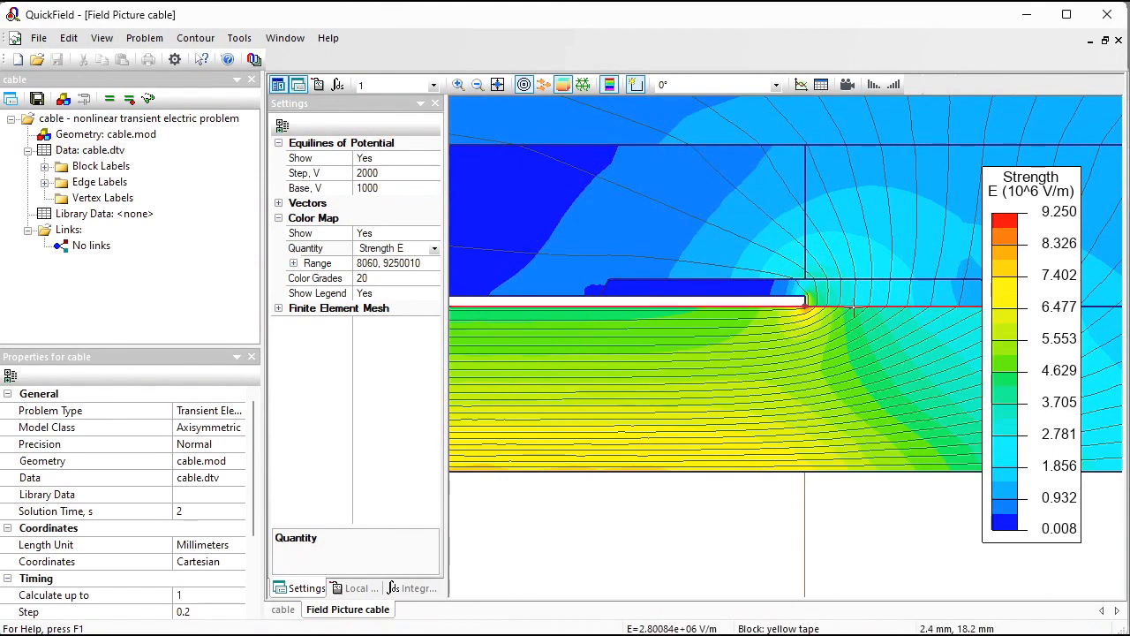
drag(1027, 198, 812, 491)
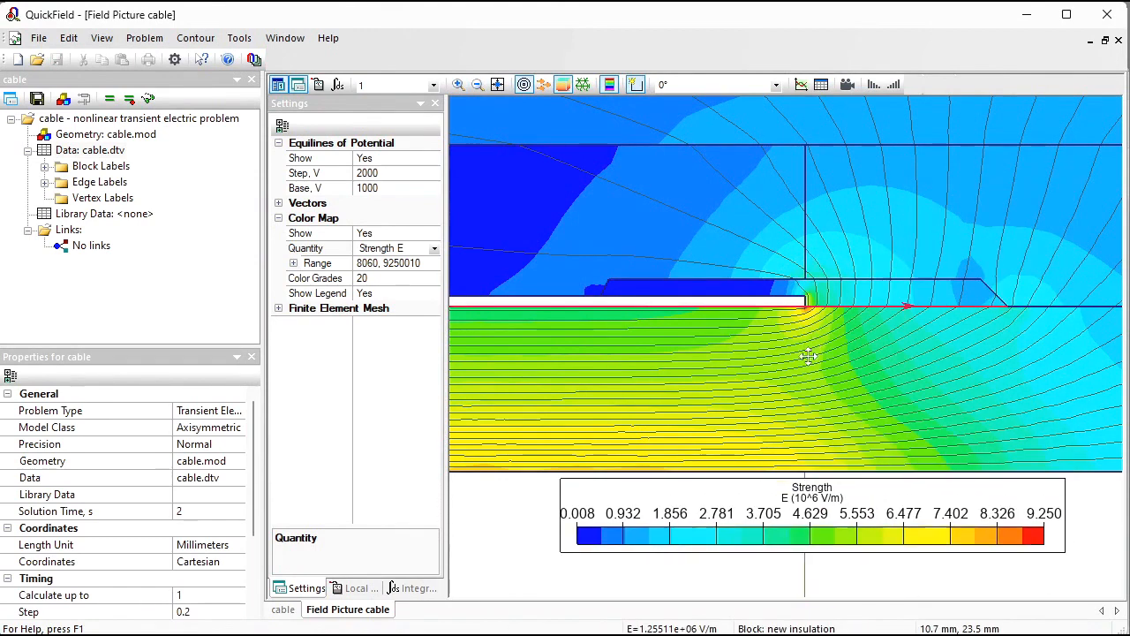
click(1049, 309)
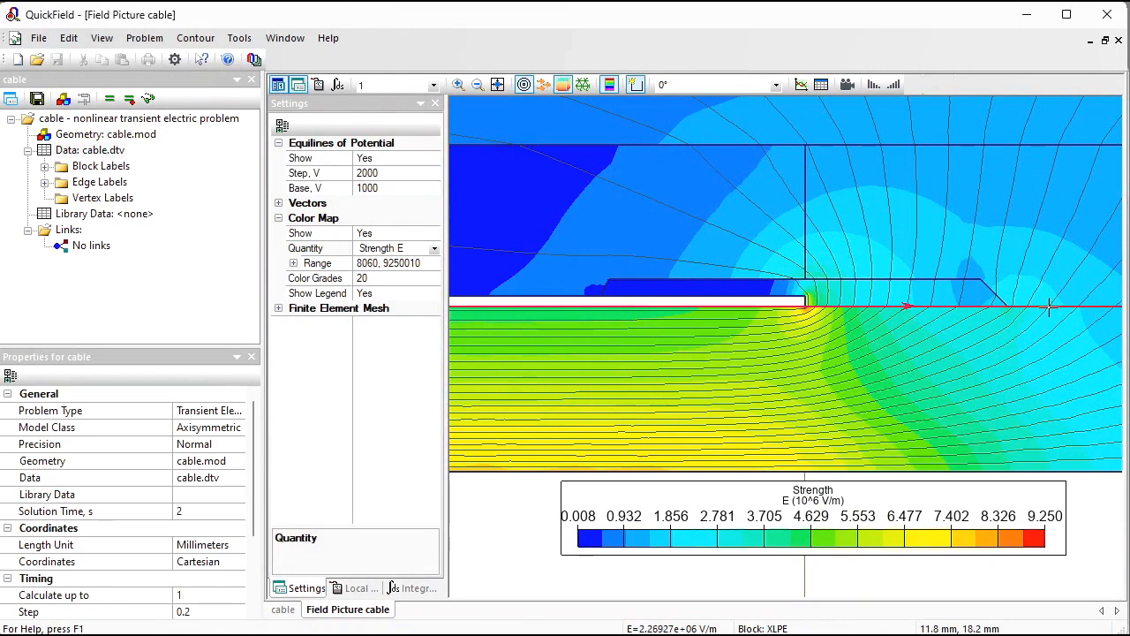
click(801, 86)
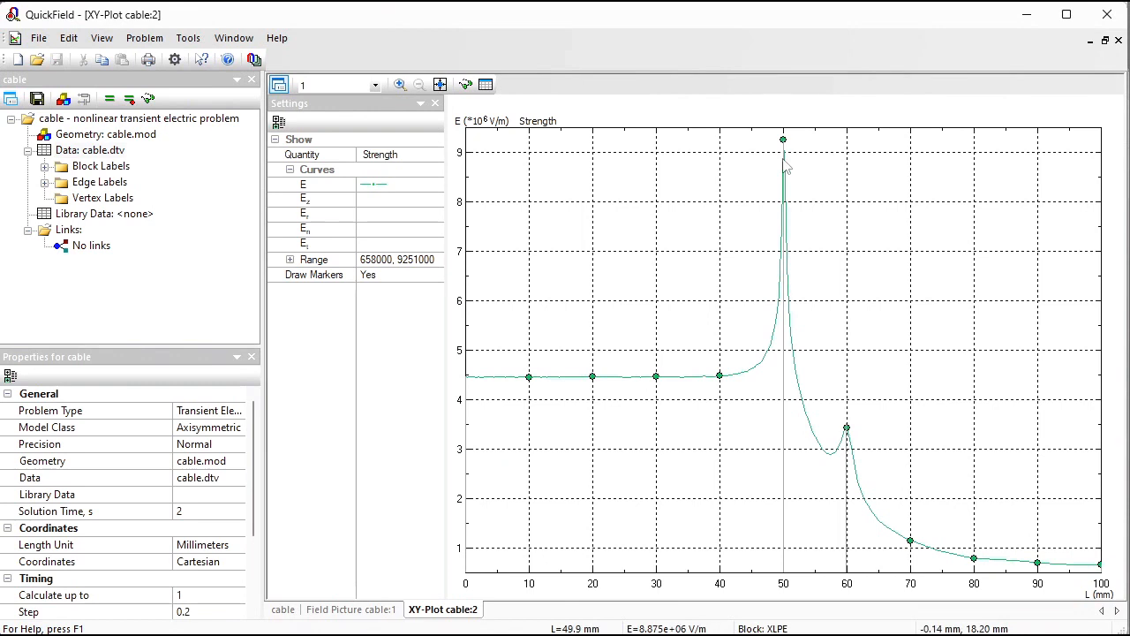
Switch to Calculator and compute the field strength ratio 9/15.
click(839, 635)
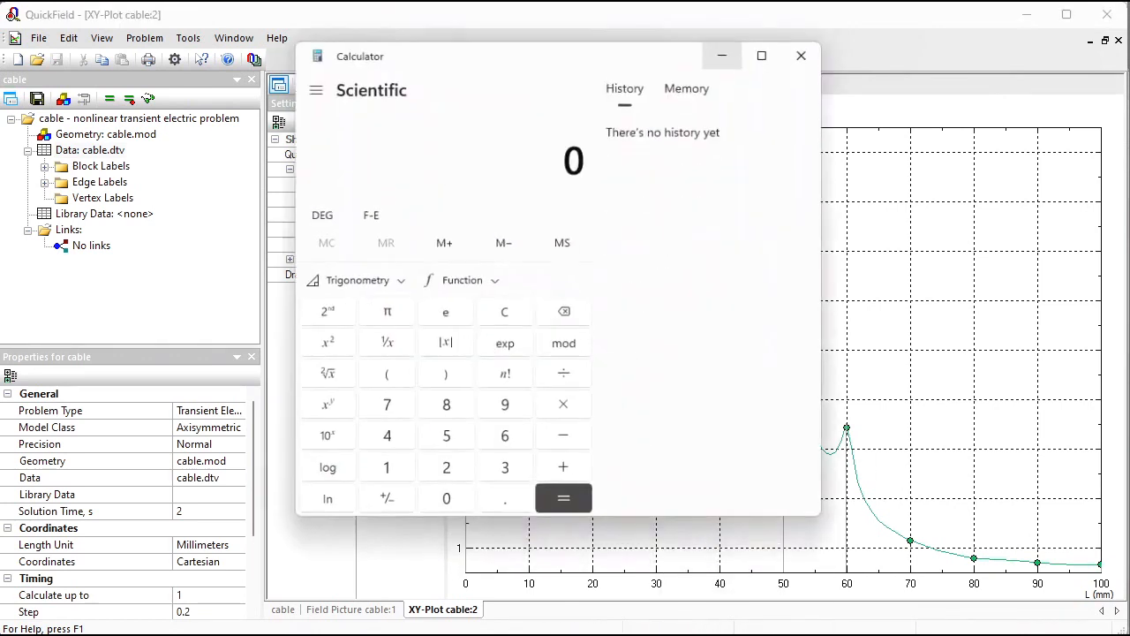
text(9/15)
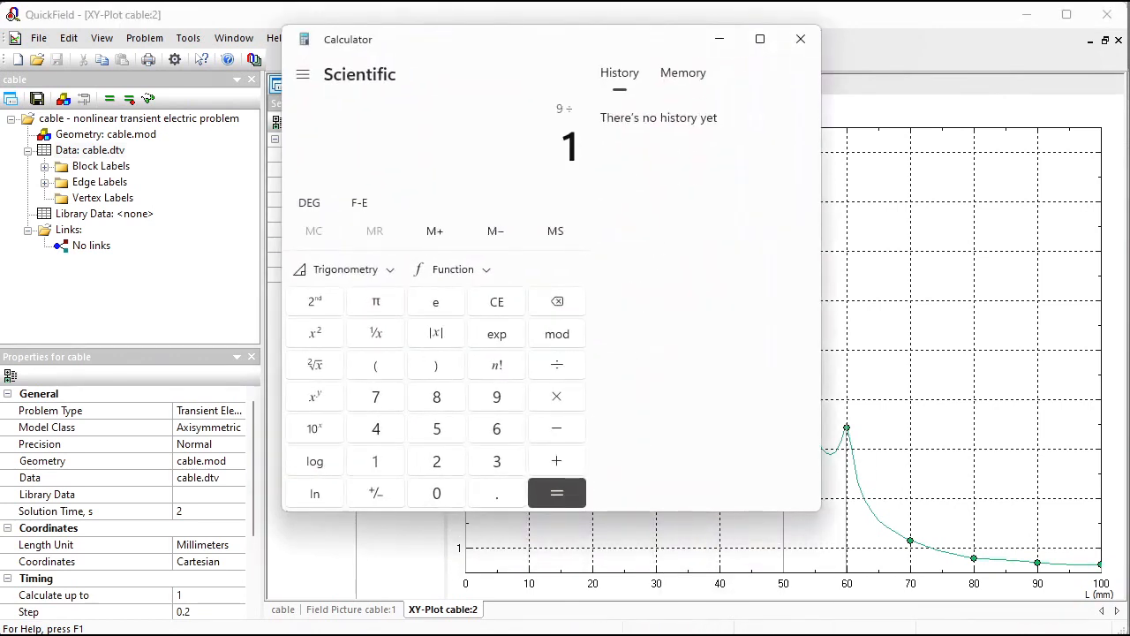
key(Return)
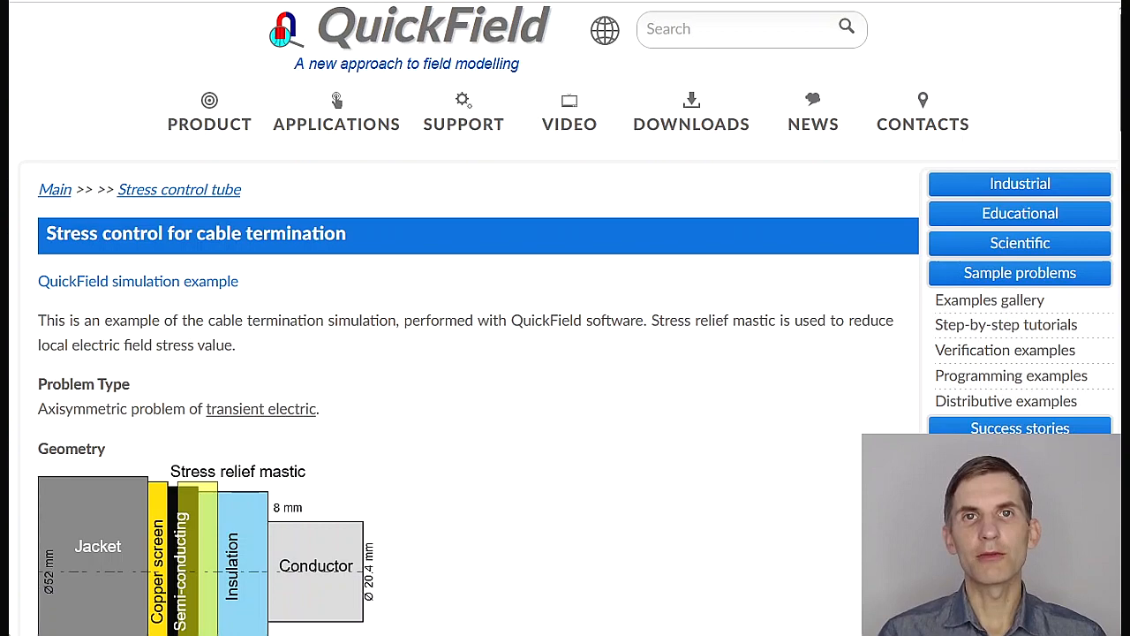
Read the "Stress control for cable termination" example page from the geometry and results down to the simulation files download and the QuickField Edition note.
scroll(565, 318, down, 3)
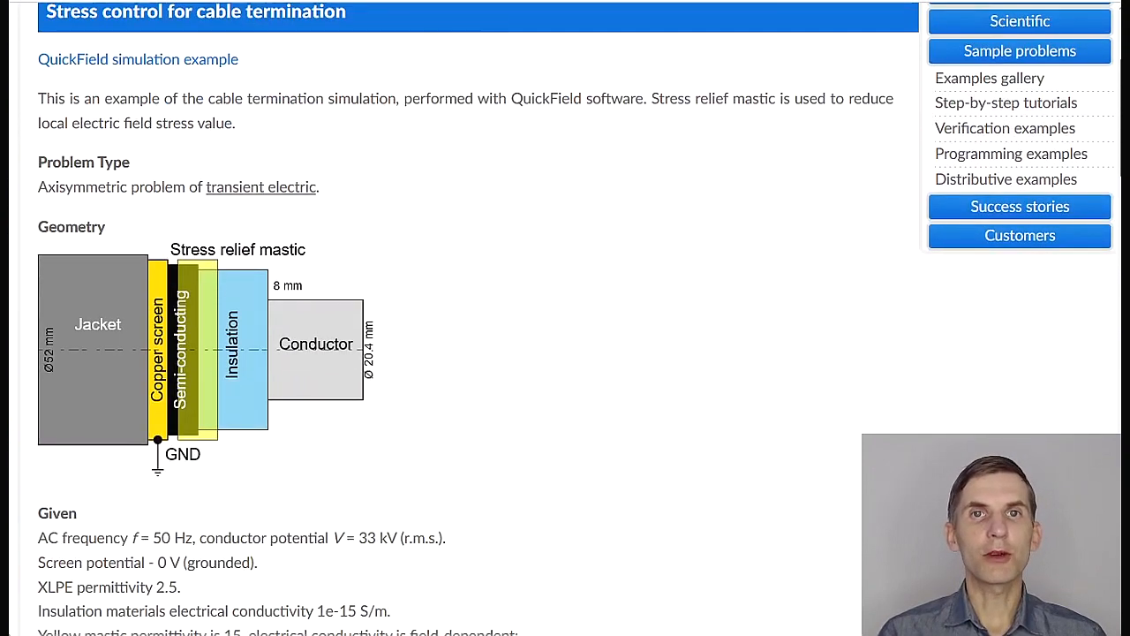
scroll(565, 318, down, 5)
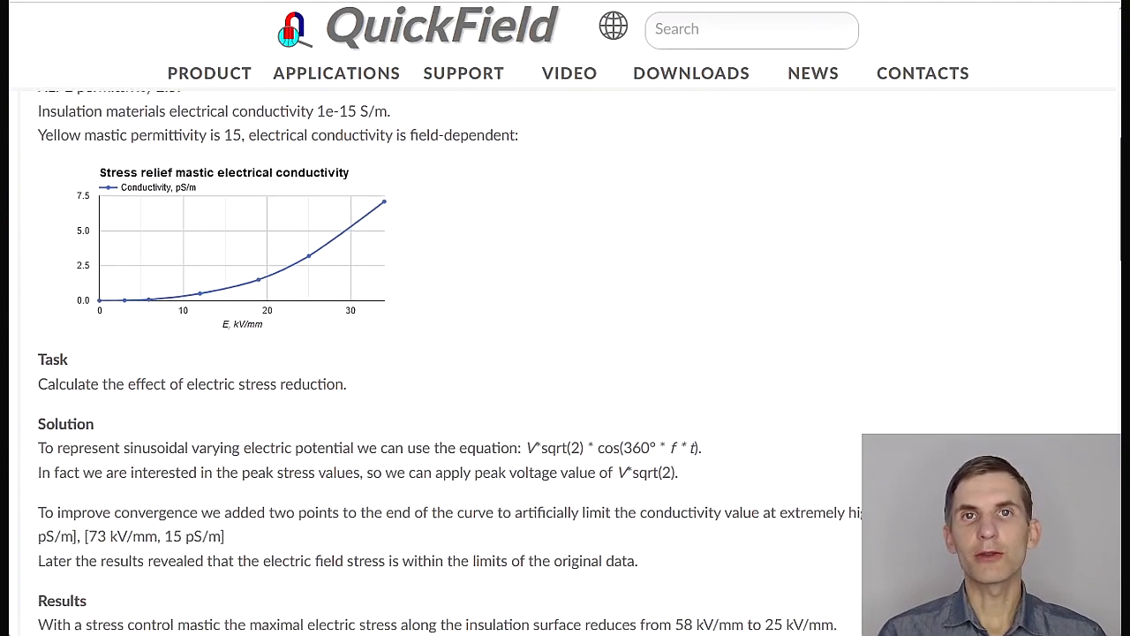
scroll(565, 318, down, 3)
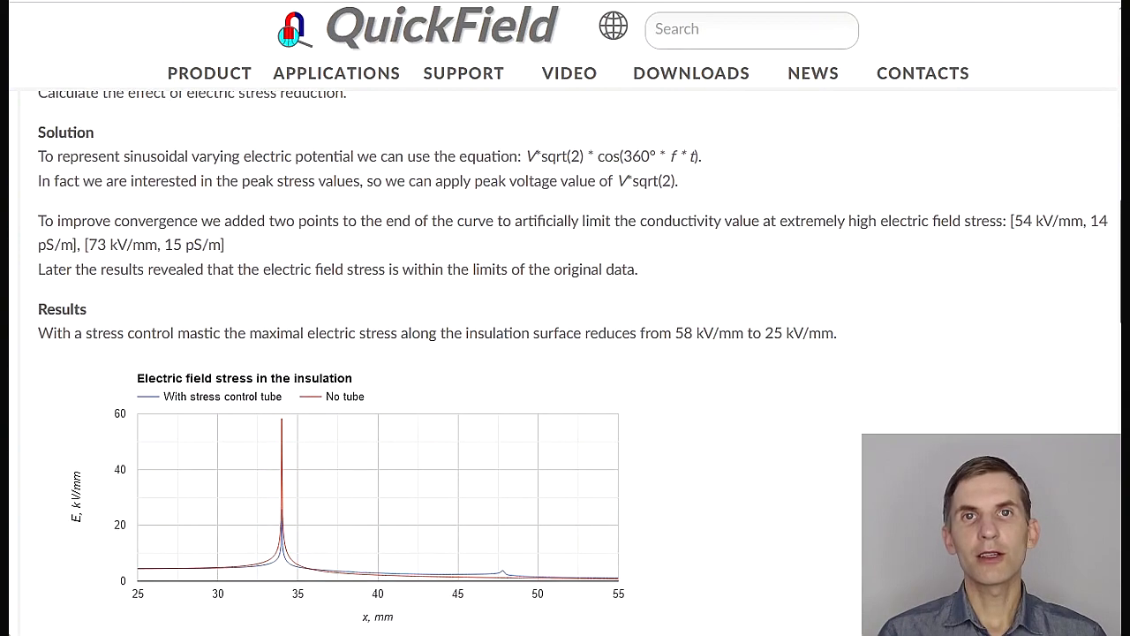
scroll(565, 318, down, 5)
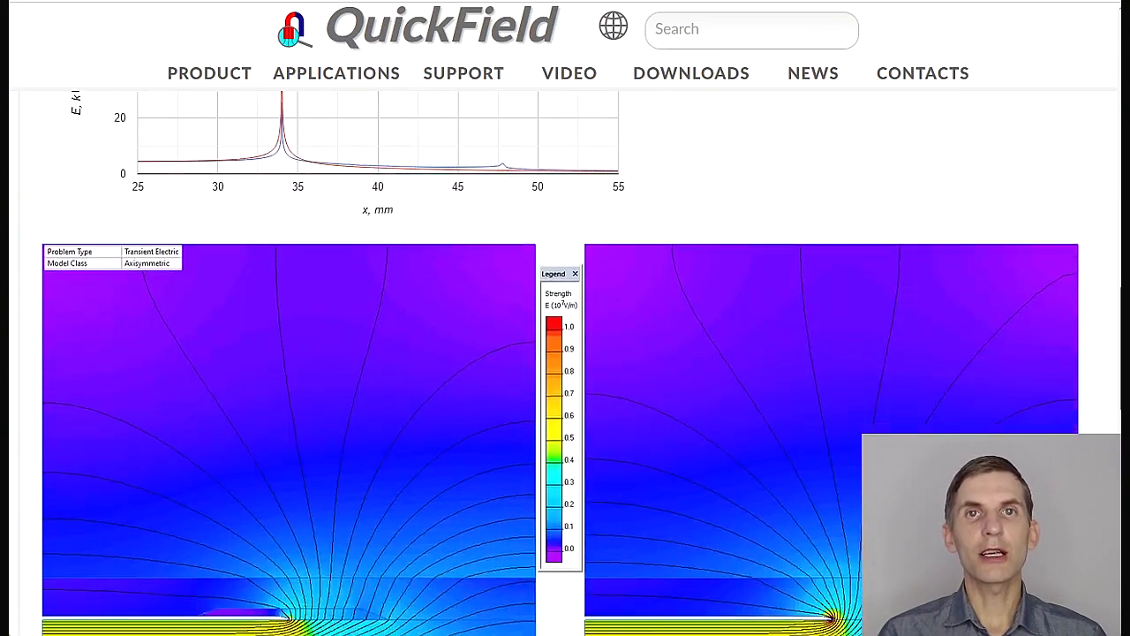
scroll(565, 317, down, 4)
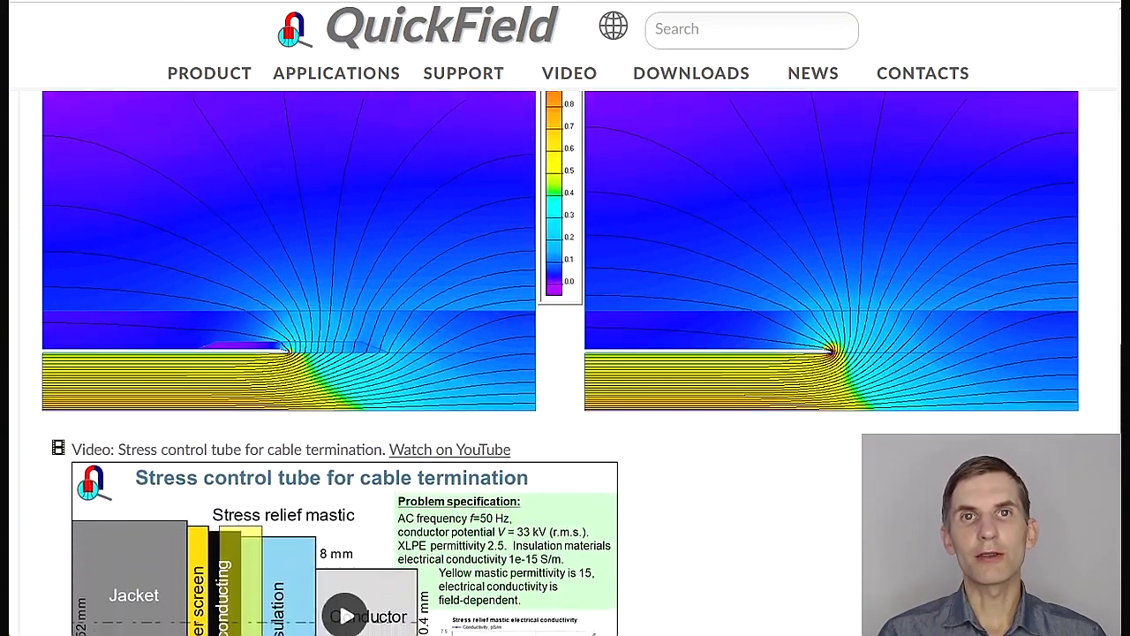
scroll(565, 318, down, 3)
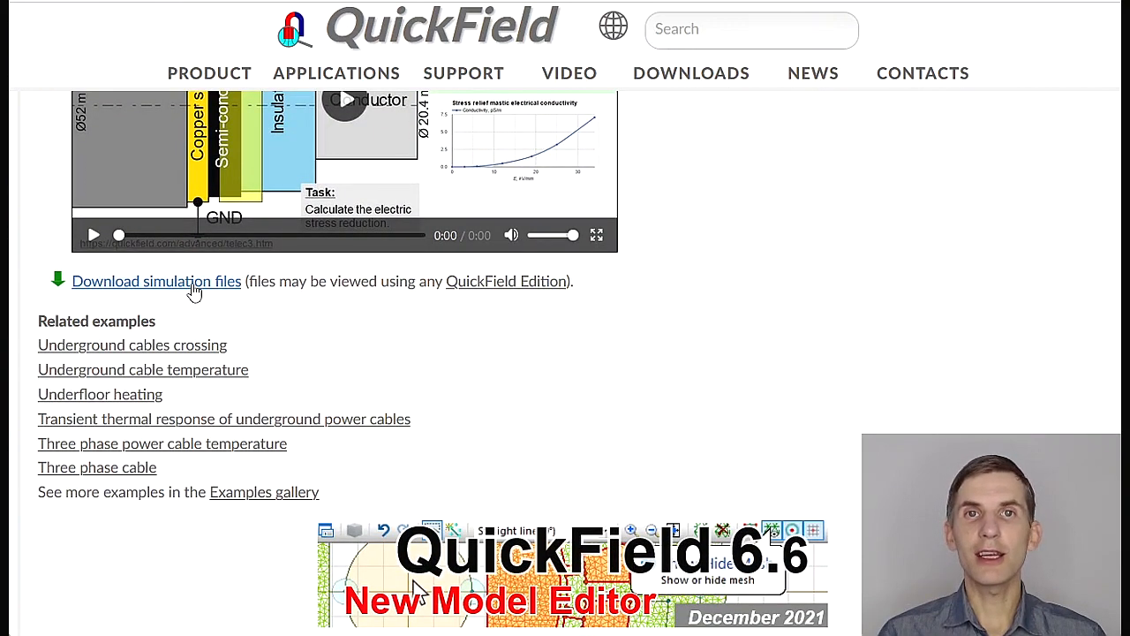
mouse_move(480, 293)
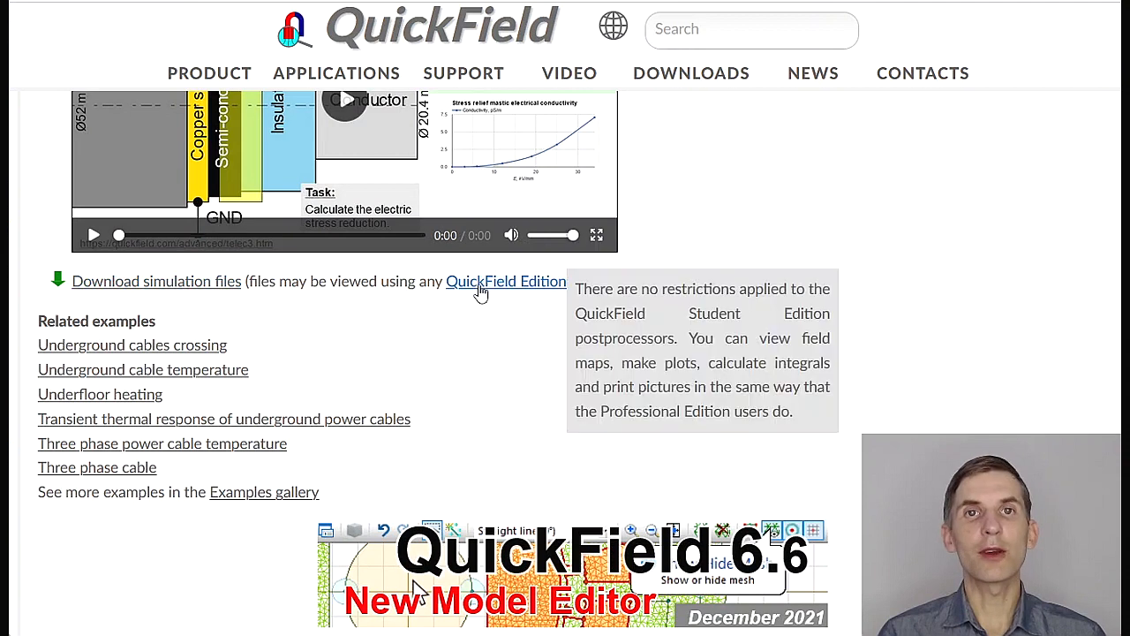